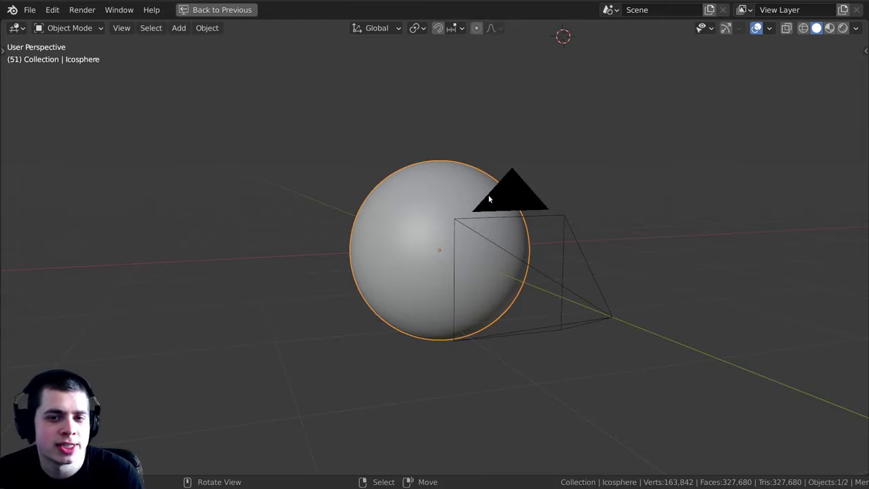
View the icosphere through the camera and restore the multi-editor Shading layout with a wider 3D viewport
middle_click_drag(475, 210, 521, 280)
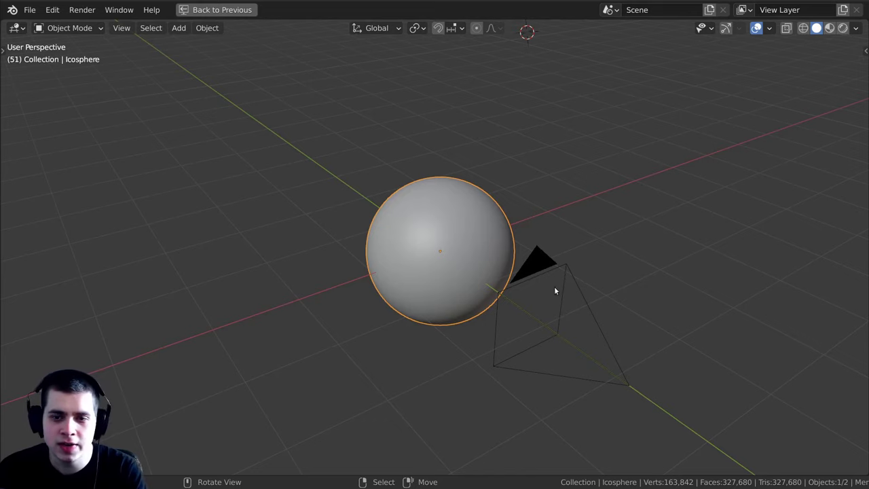
key("KP_0")
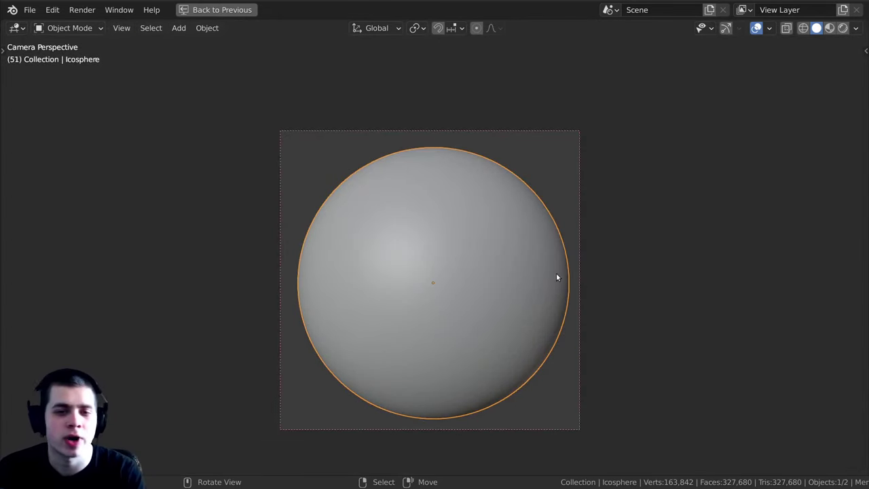
left_click(218, 9)
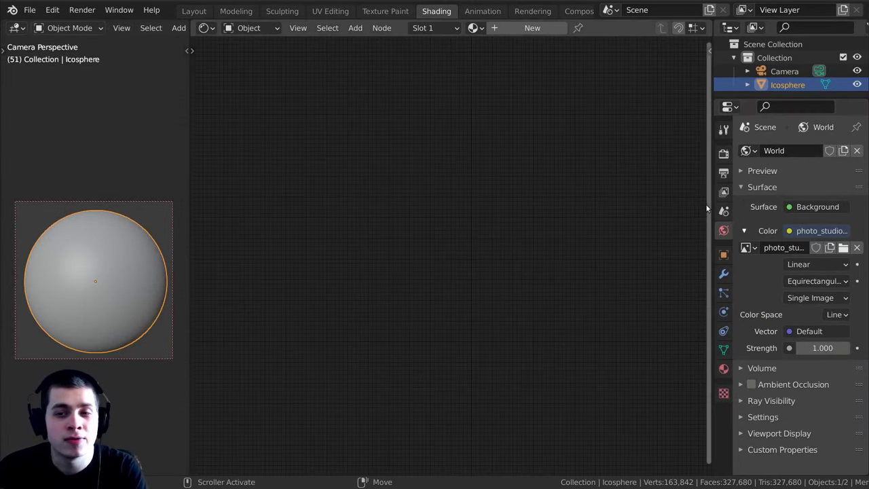
left_click_drag(706, 208, 632, 210)
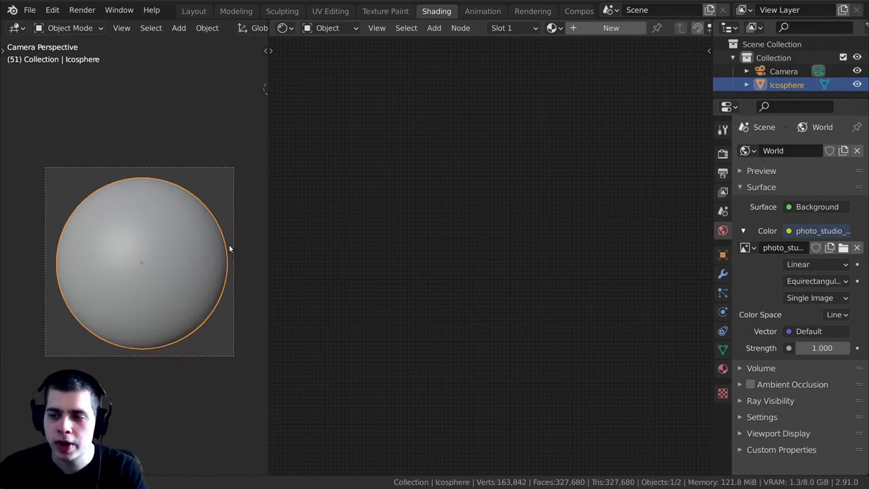
Switch the 3D viewport to rendered shading and frame the sphere closely in the camera view
key("z")
left_click(166, 245)
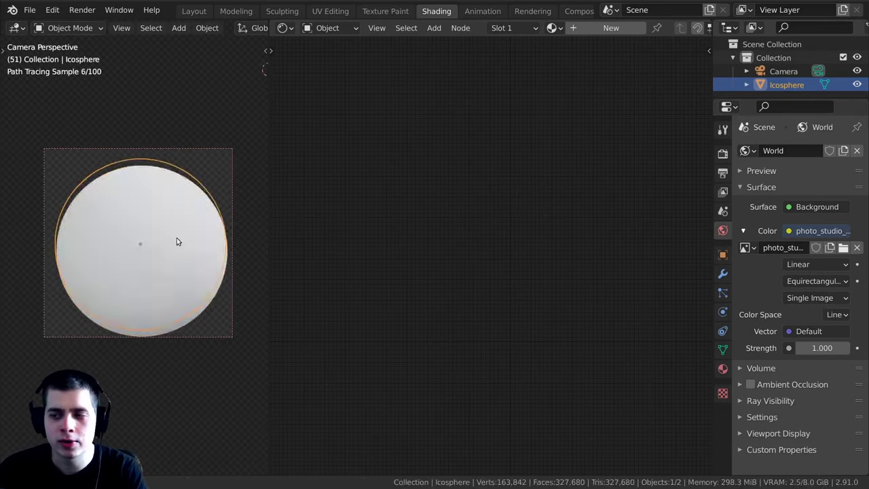
scroll(176, 241, "up", 1)
scroll(188, 221, "up", 1)
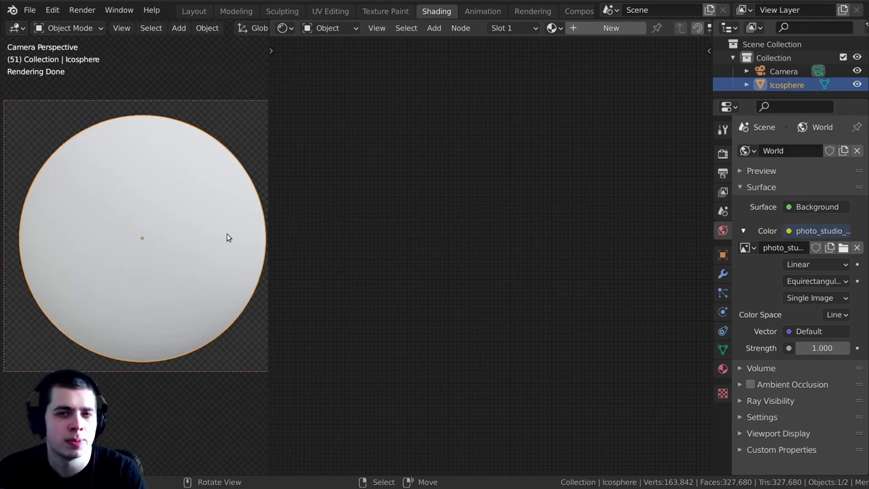
middle_click_drag(260, 264, 244, 273, "shift")
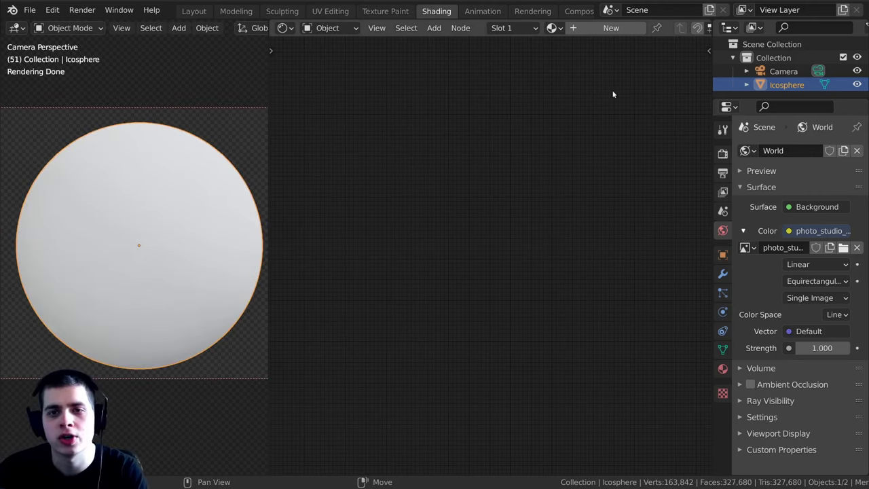
Create a new material on the icosphere and name it Rusty Metal
left_click(608, 27)
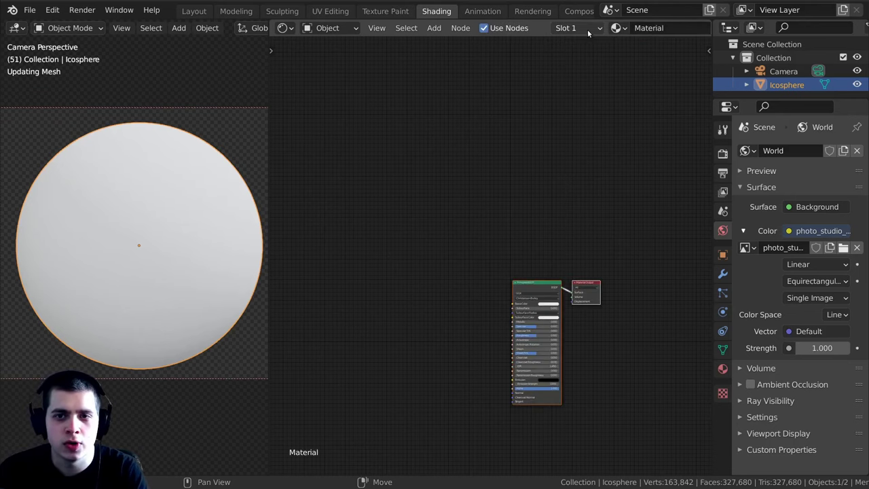
double_click(621, 27)
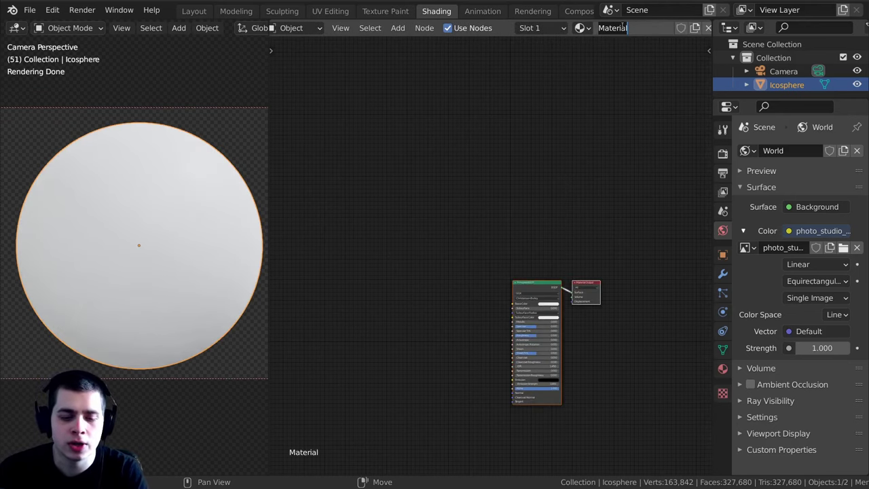
type("Rusty Metal")
key("Return")
scroll(579, 153, "up", 3)
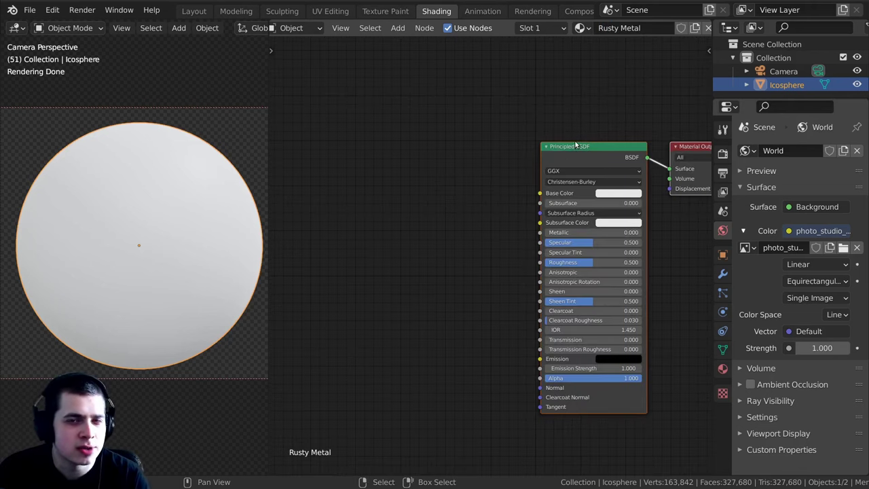
Find the Node Wrangler add-on in the preferences by searching for "node", check its details and close the preferences
left_click(30, 10)
mouse_move(88, 8)
mouse_move(57, 13)
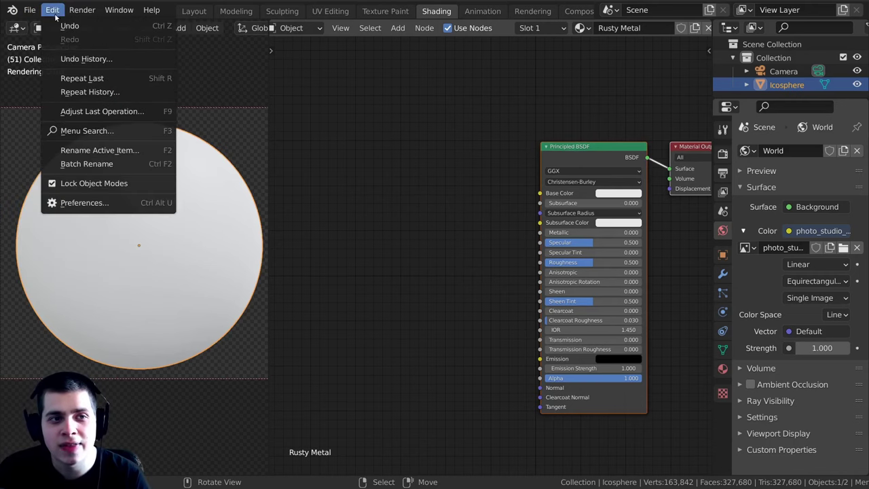
left_click(77, 204)
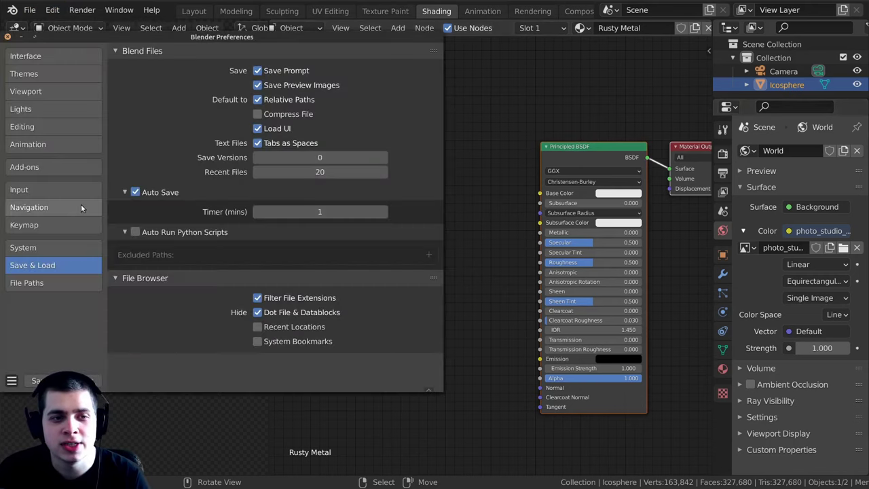
left_click(34, 169)
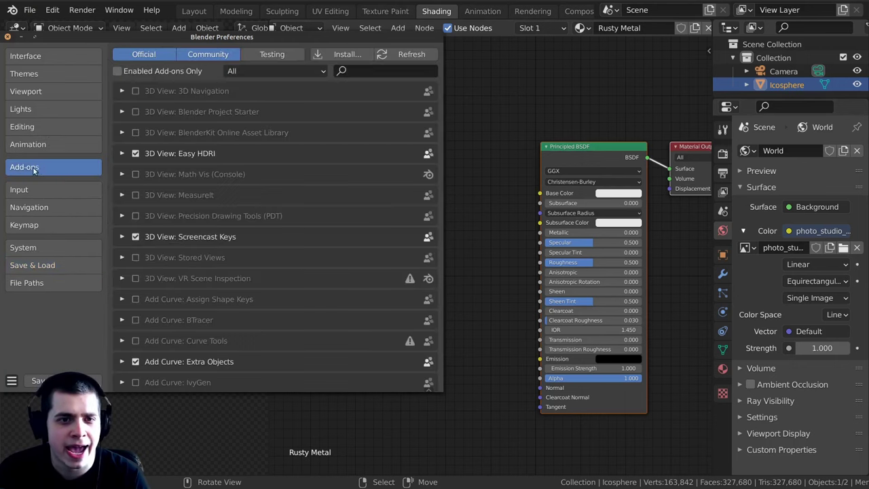
left_click(372, 72)
type("node")
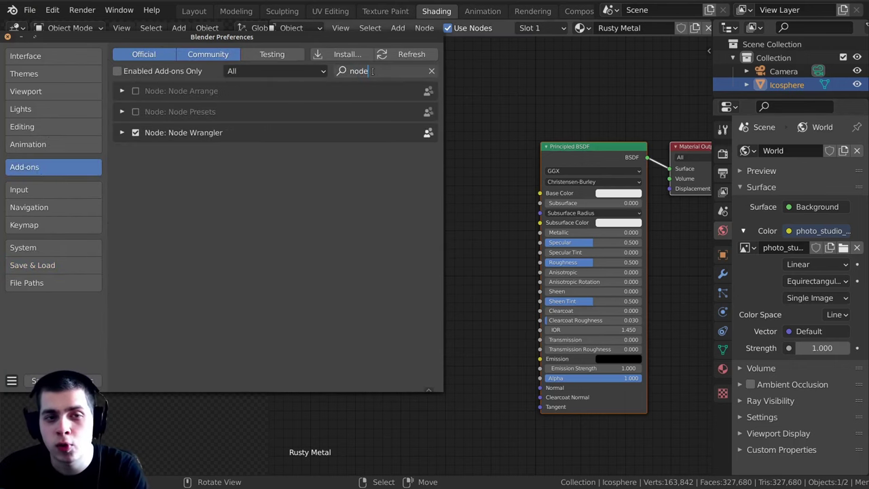
key("Return")
left_click(158, 134)
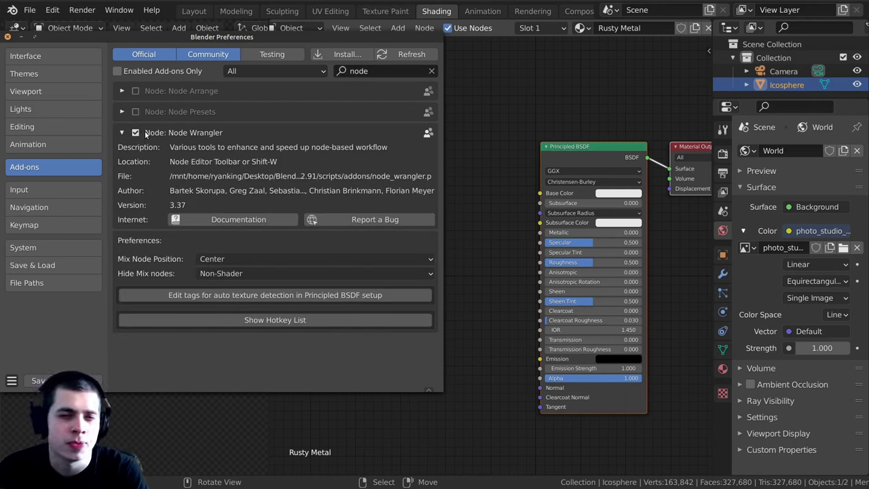
left_click(7, 37)
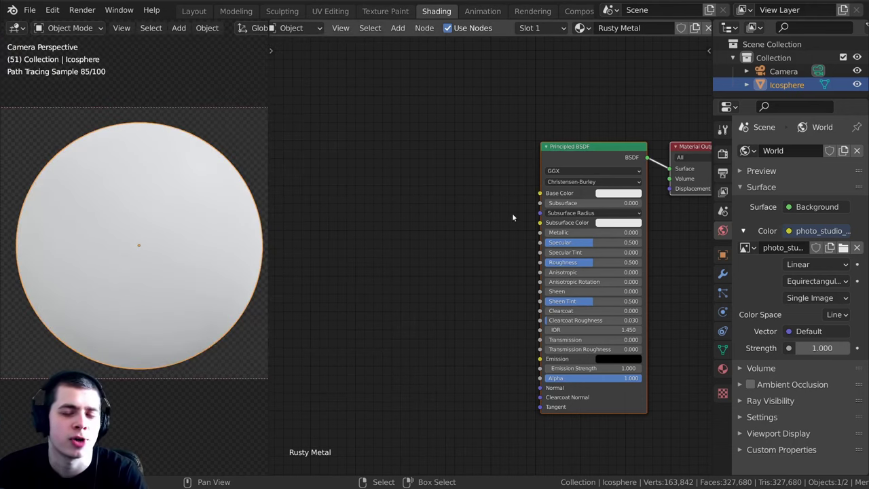
Enlarge the node editor's width and set the Principled BSDF's Metallic to 1.000
scroll(516, 217, "down", 1)
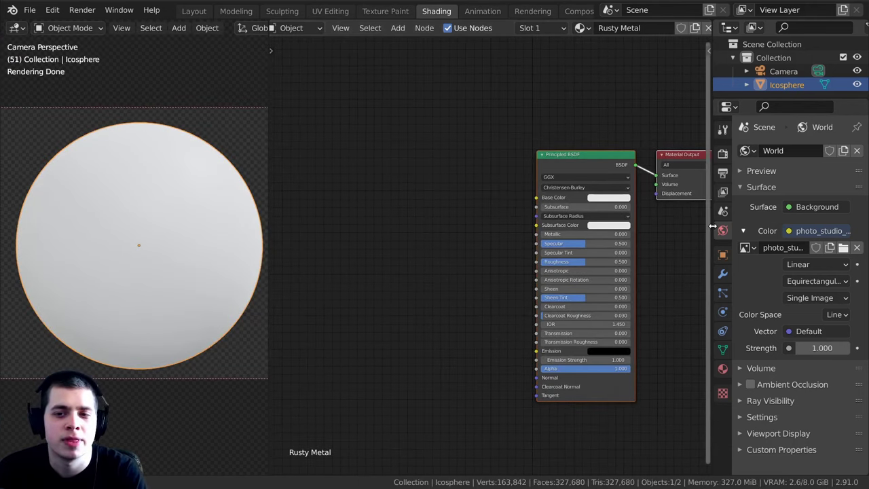
left_click_drag(714, 231, 768, 233)
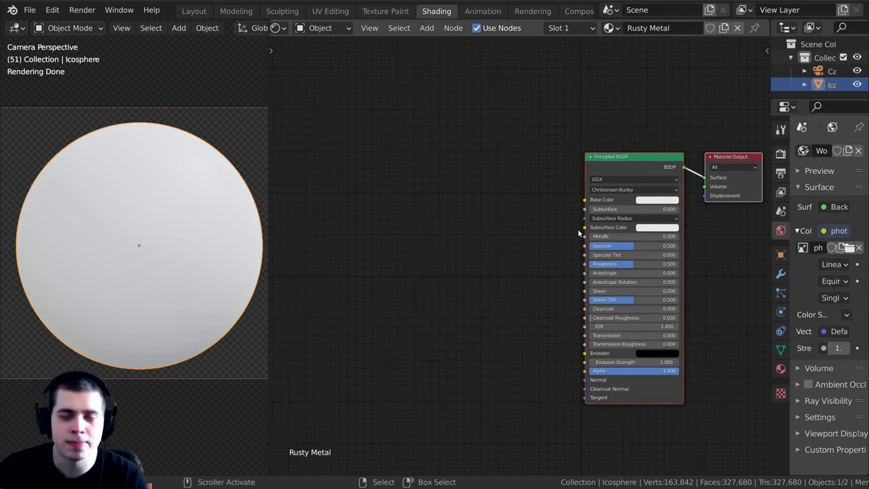
middle_click_drag(523, 255, 512, 255)
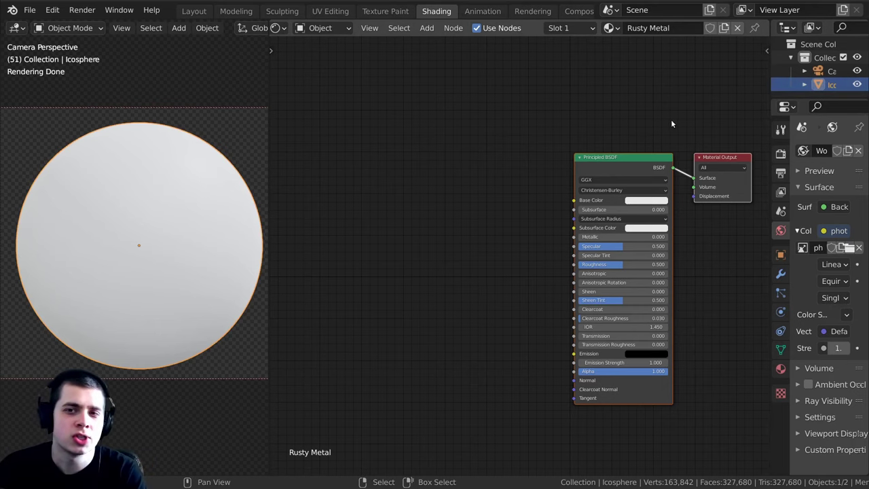
middle_click_drag(659, 150, 534, 137)
scroll(610, 159, "up", 2)
scroll(534, 137, "up", 2)
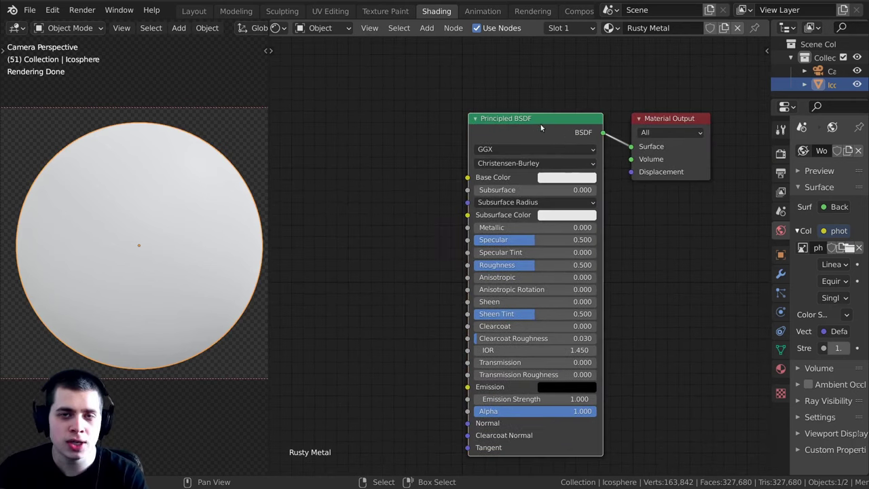
left_click_drag(493, 231, 597, 232)
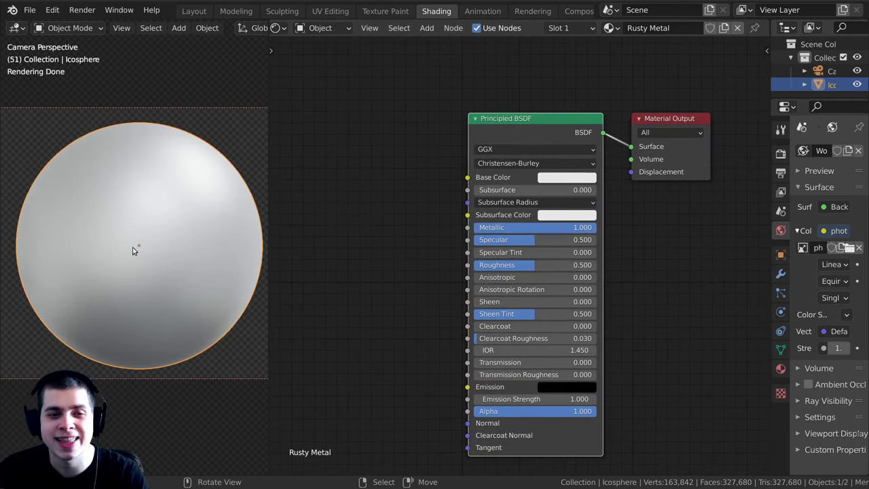
scroll(126, 247, "down", 1)
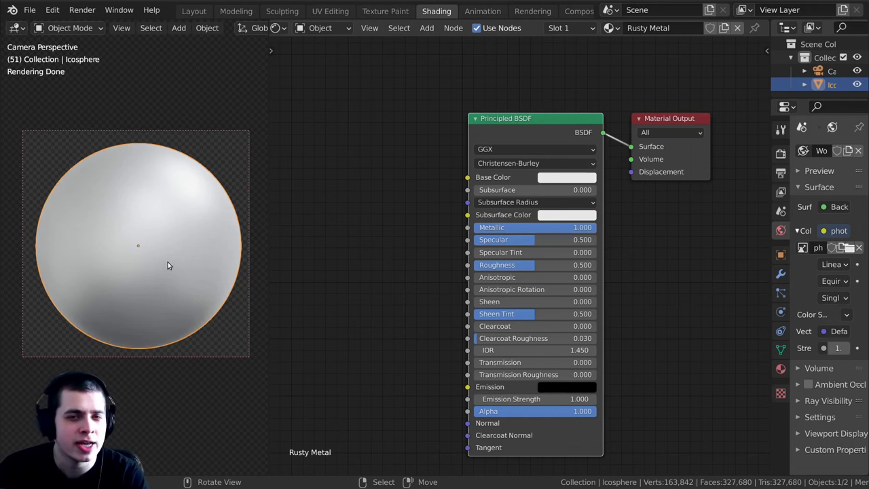
Darken the Principled BSDF's Base Color to a neutral mid grey with a value of 0.557
scroll(388, 263, "up", 1)
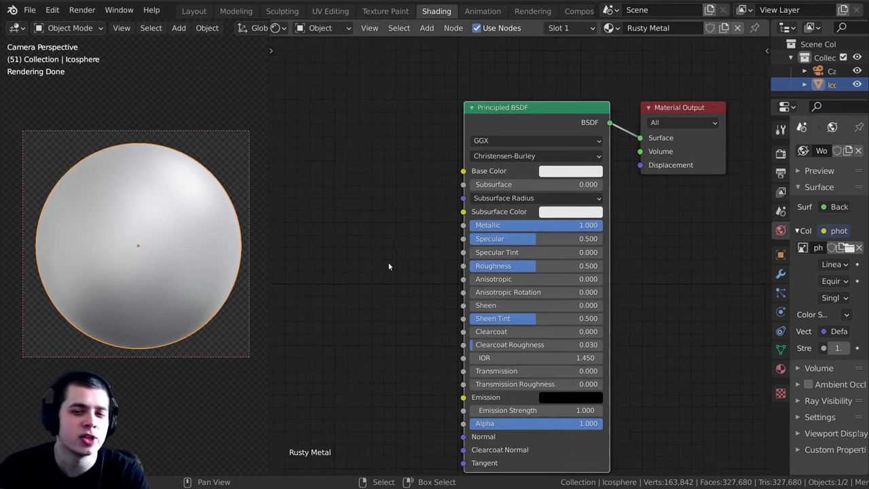
middle_click_drag(400, 262, 395, 251)
left_click(567, 161)
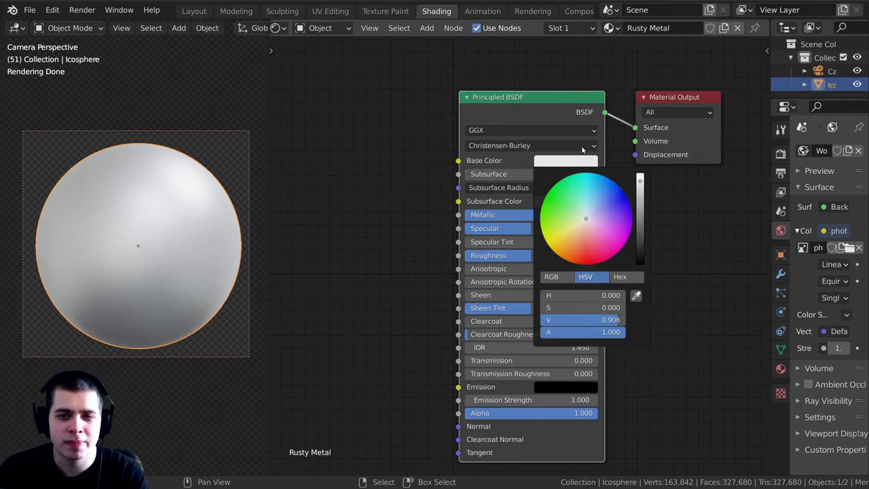
left_click_drag(640, 178, 639, 213)
mouse_move(586, 219)
left_mouse_down()
mouse_move(575, 211)
mouse_move(600, 221)
left_mouse_up()
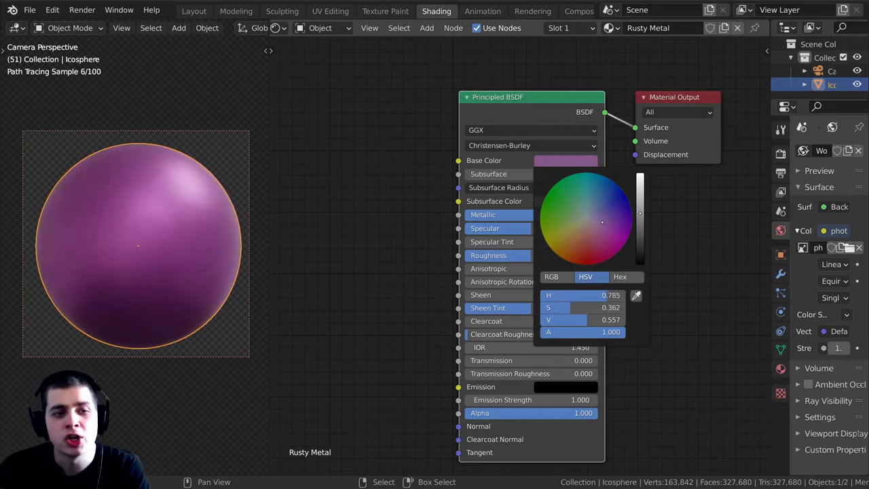
right_click(598, 220)
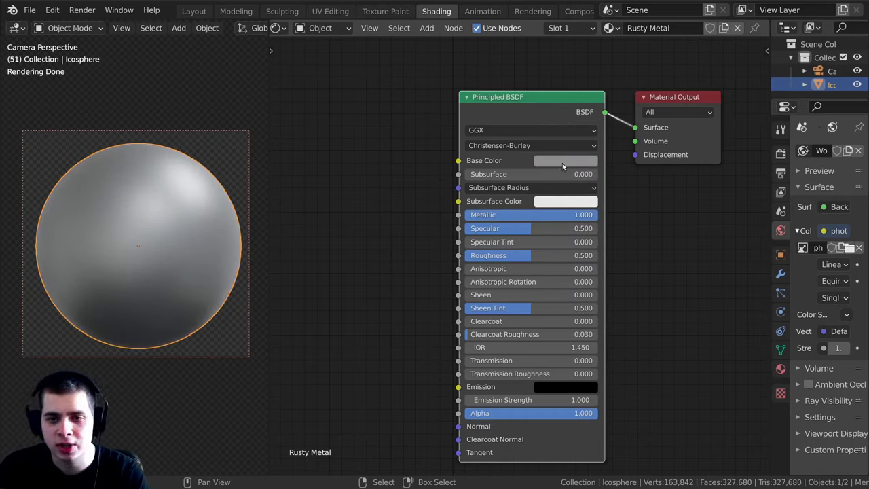
Set the Principled BSDF's Roughness to 0.25
left_click(541, 257)
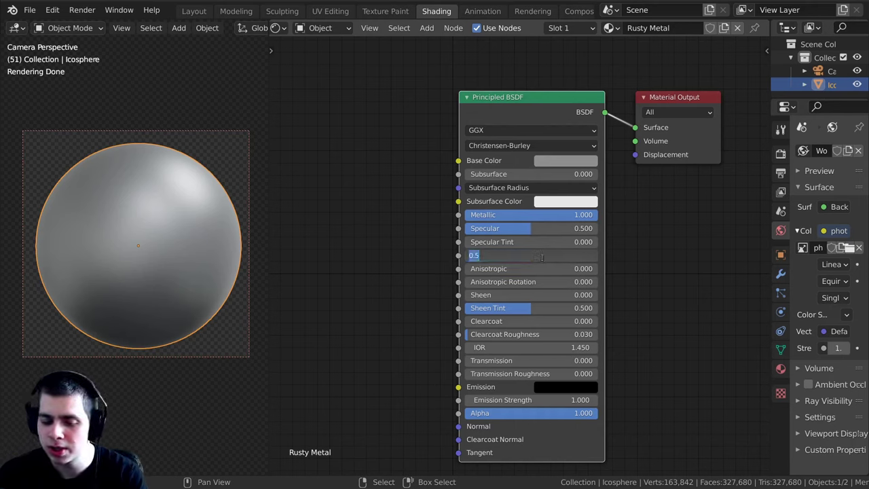
key("BackSpace")
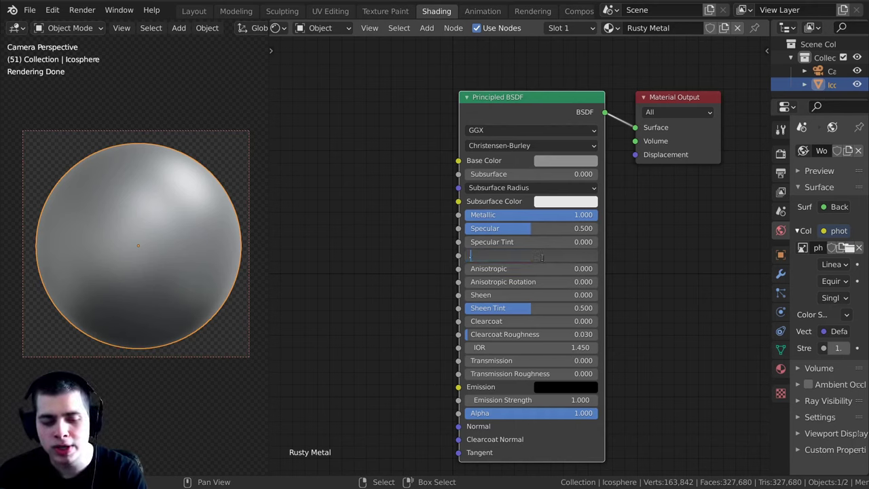
type(".25")
key("Return")
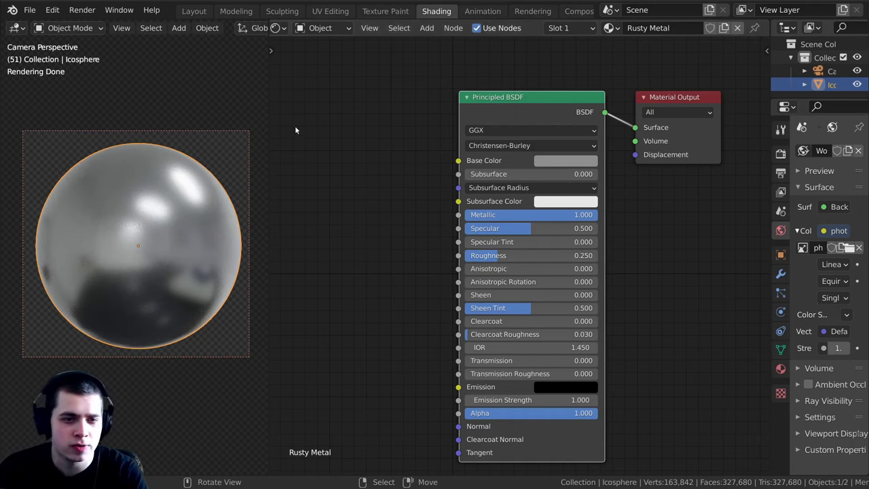
Examine the metallic reflections on the rendered sphere up close
middle_click_drag(151, 237, 178, 199, "shift")
scroll(193, 239, "up", 1)
scroll(415, 262, "down", 3)
middle_click_drag(423, 250, 461, 249)
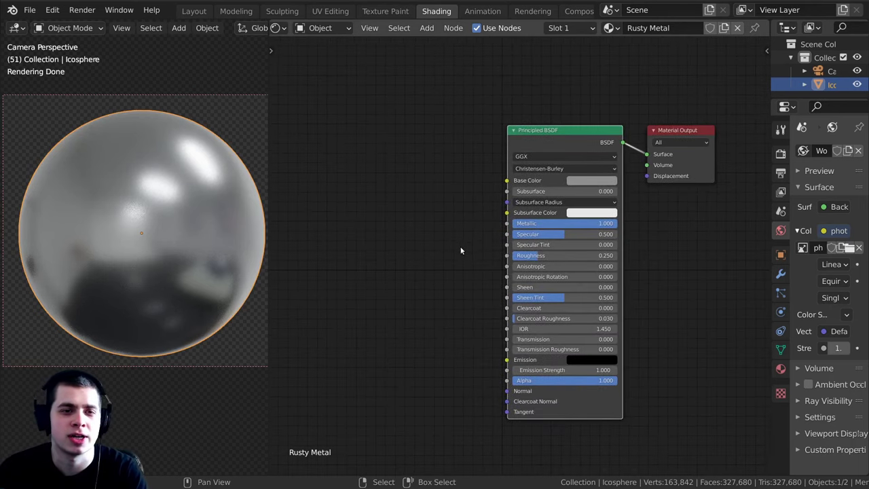
scroll(155, 190, "up", 1)
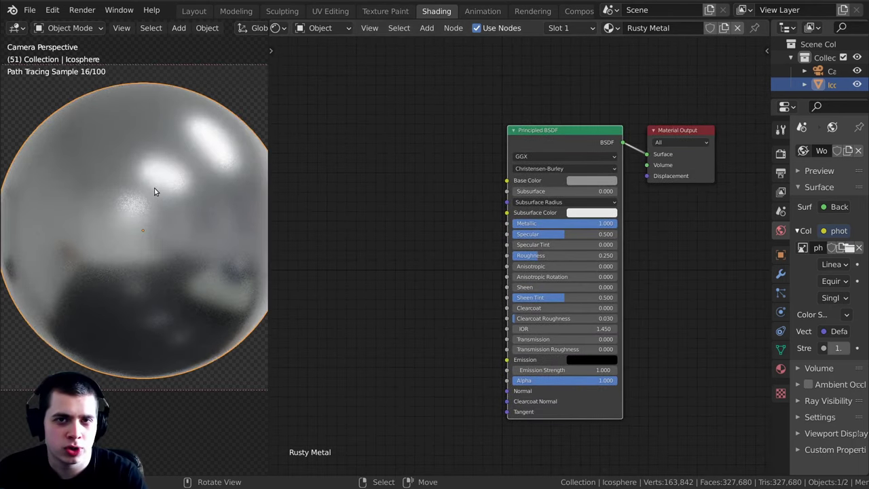
scroll(175, 165, "up", 1)
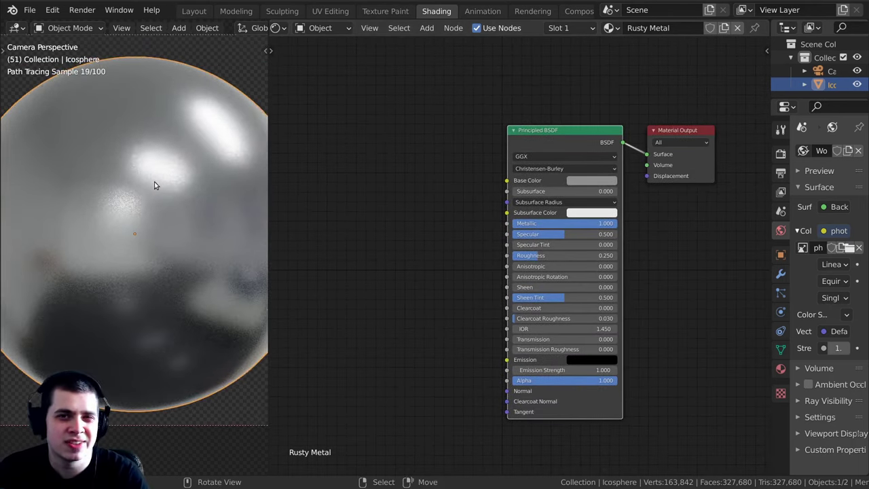
scroll(461, 214, "down", 1)
Add a Noise Texture node and place it to the left of the Principled BSDF
middle_click_drag(460, 213, 559, 210)
scroll(508, 242, "up", 1)
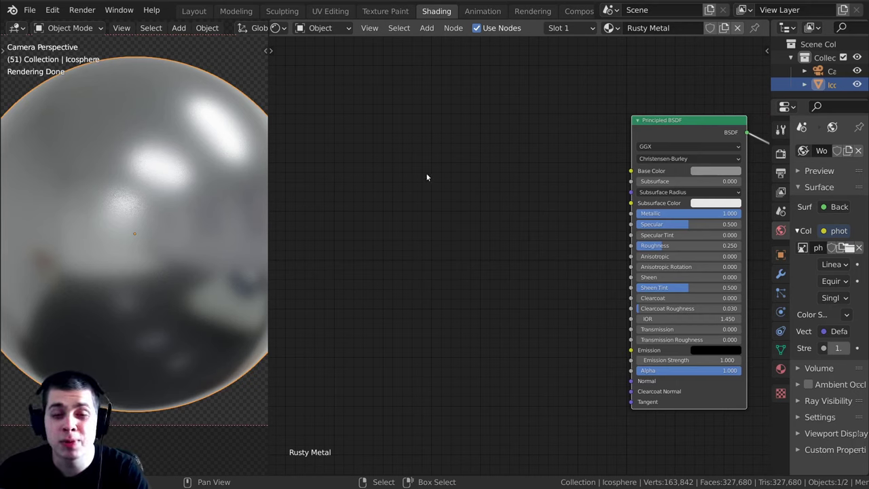
key("shift+a")
left_click(426, 175)
type("no")
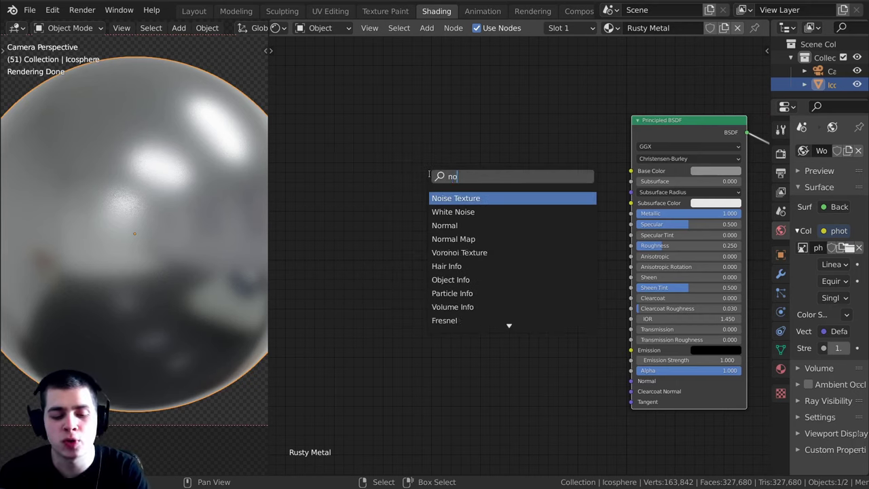
type("s")
left_click(467, 198)
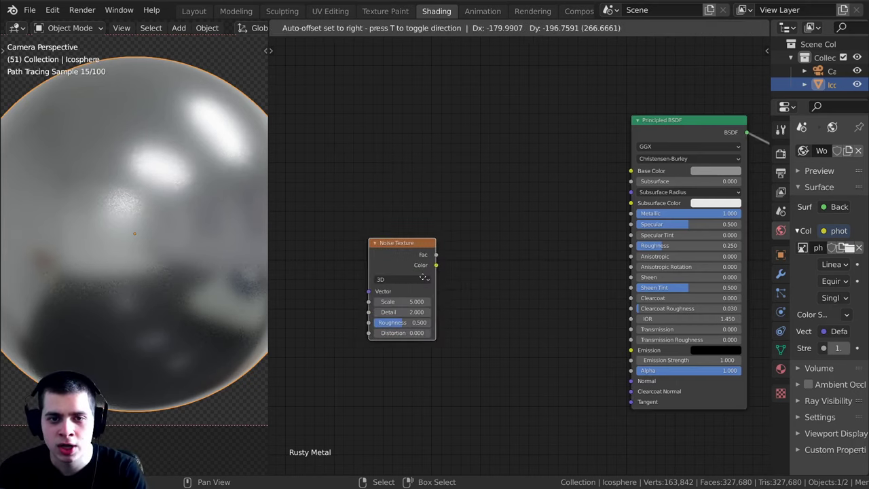
left_click(458, 286)
left_click_drag(459, 285, 452, 285)
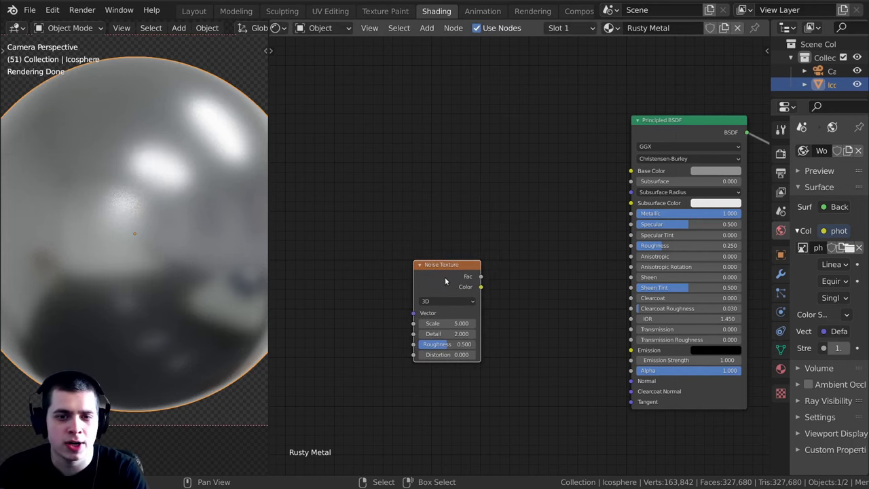
middle_click_drag(445, 206, 496, 222)
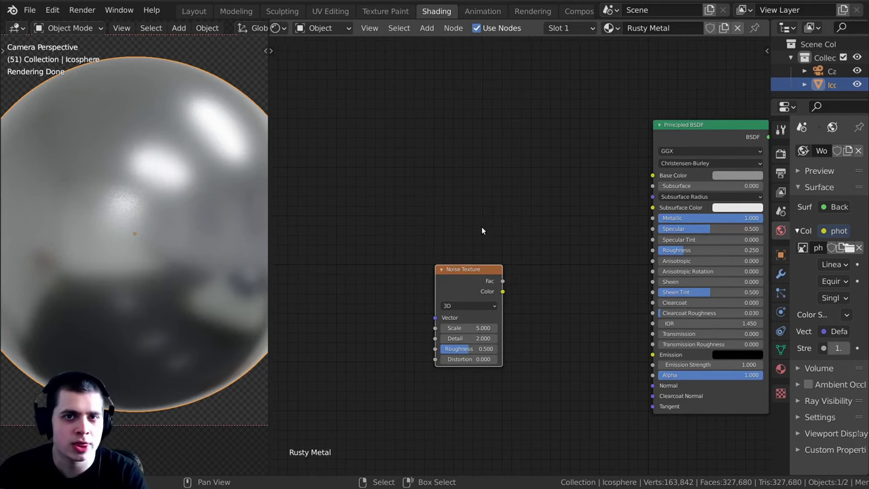
key("g")
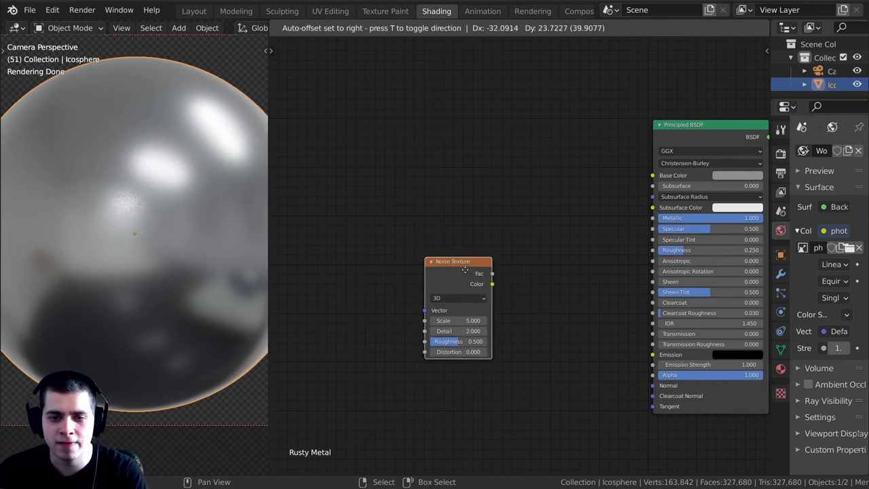
left_click(477, 260)
Add Texture Coordinate and Mapping nodes to the Noise Texture and feed the Mapping Vector from the Object coordinates
key("ctrl")
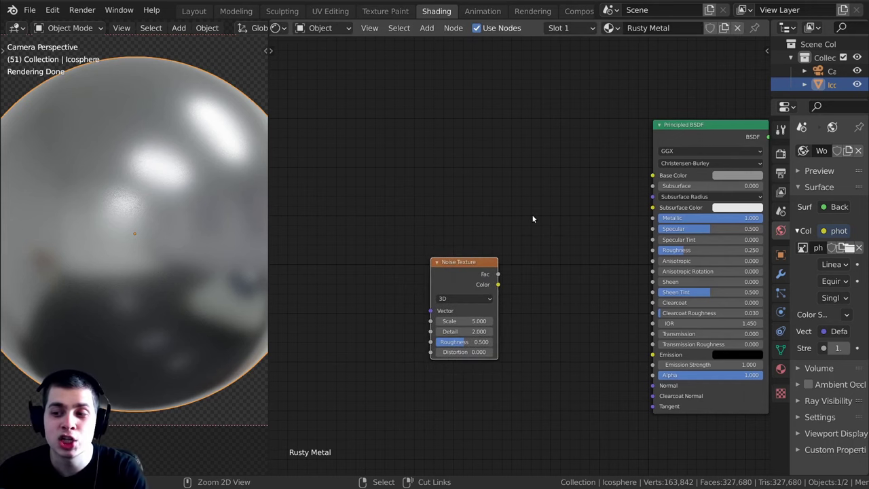
key("ctrl+t")
middle_click_drag(292, 305, 419, 294)
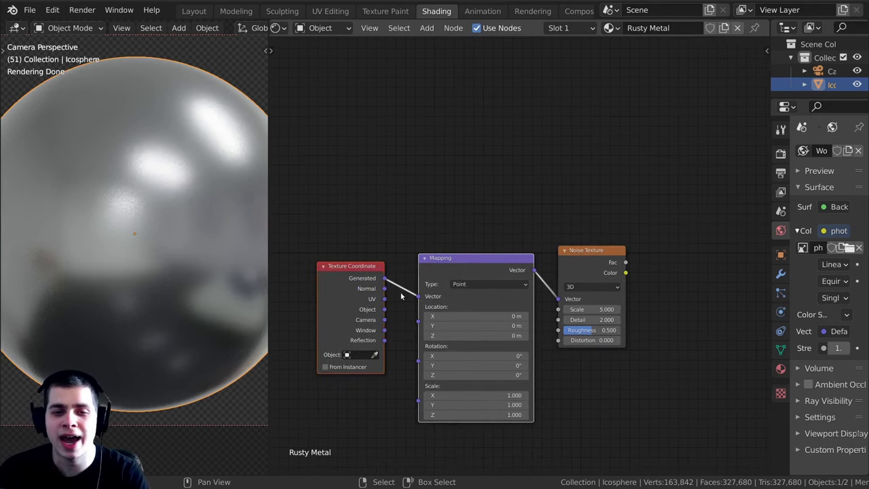
key("g")
left_click_drag(443, 266, 443, 266)
scroll(372, 265, "up", 2)
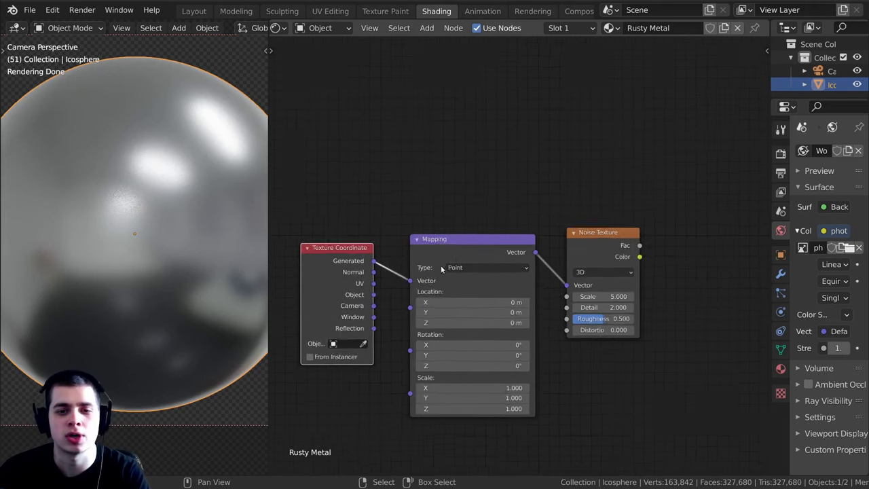
left_click_drag(363, 301, 411, 284)
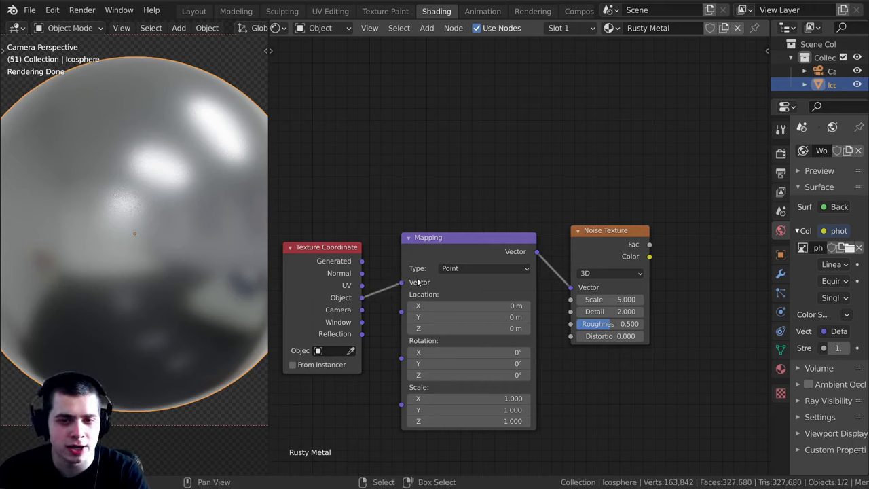
left_click(476, 243)
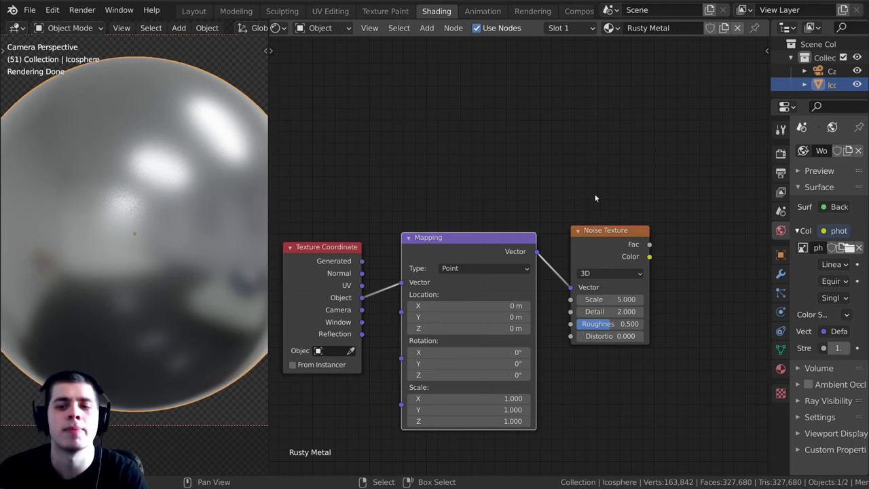
Preview the Noise Texture on the sphere and set its Scale to 6
scroll(595, 198, "up", 2)
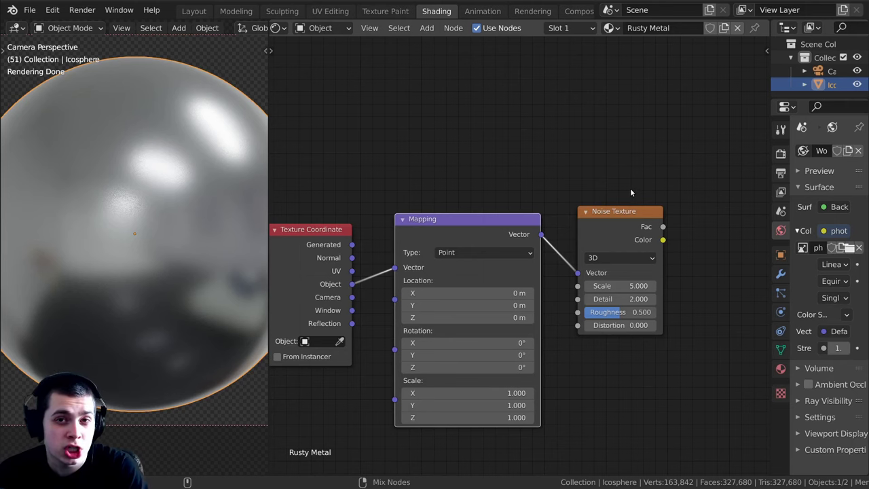
left_click(617, 215, "ctrl+shift")
scroll(175, 135, "down", 3)
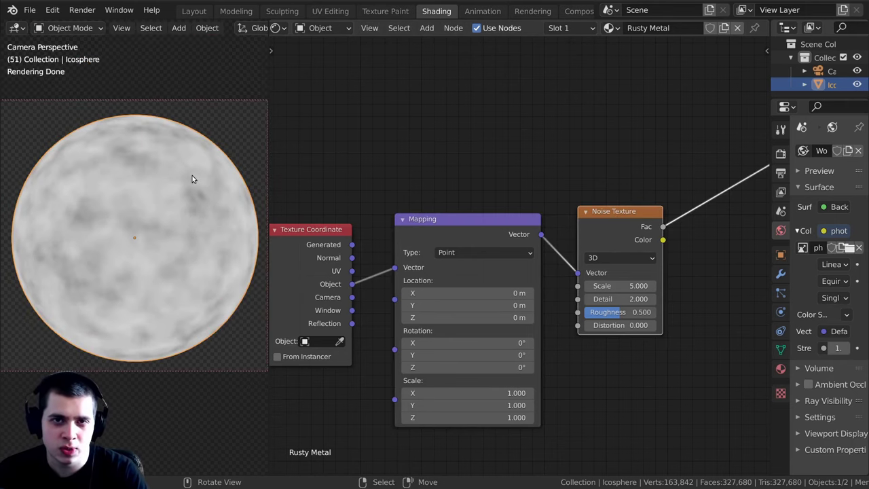
scroll(192, 178, "up", 2)
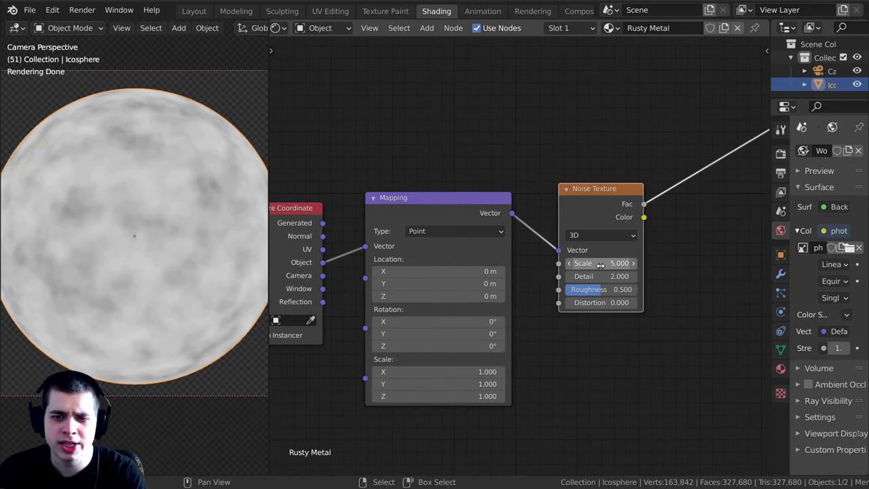
left_click(600, 264)
type("6")
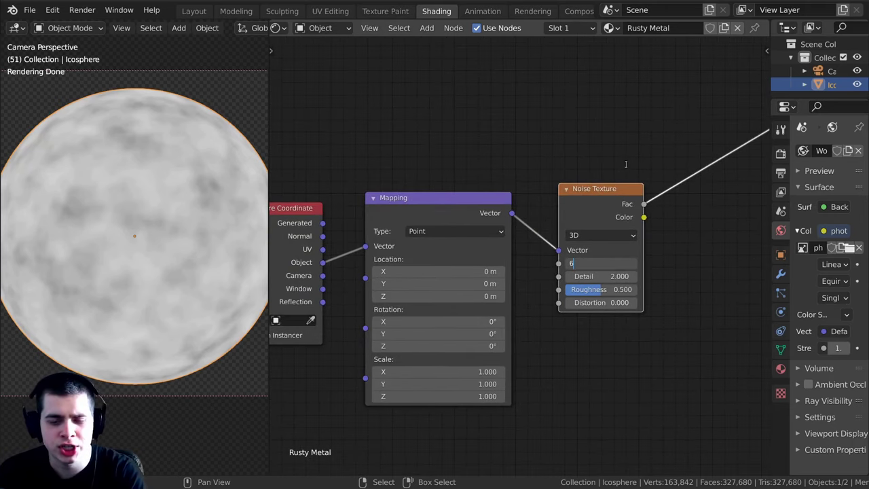
key("Return")
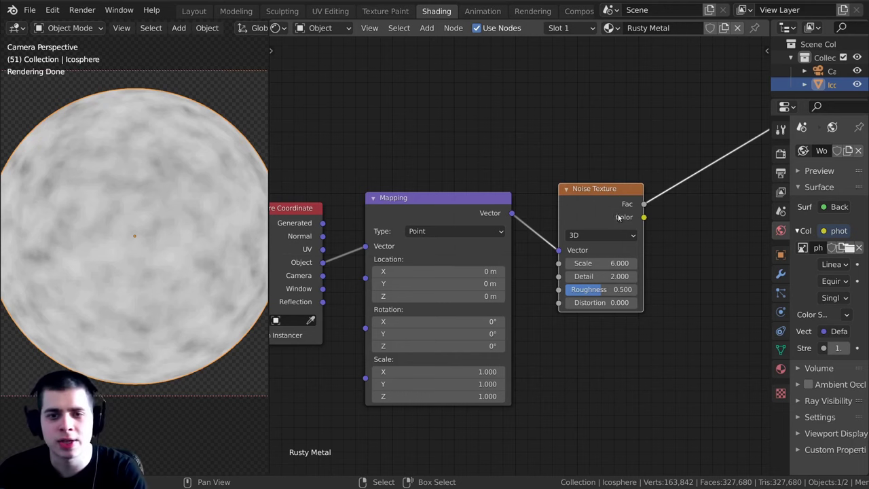
Connect the Noise Texture's Fac output to the Principled BSDF's Normal input
middle_click_drag(603, 206, 619, 198)
left_click_drag(619, 199, 630, 198)
scroll(638, 208, "down", 3)
middle_click_drag(637, 208, 484, 201)
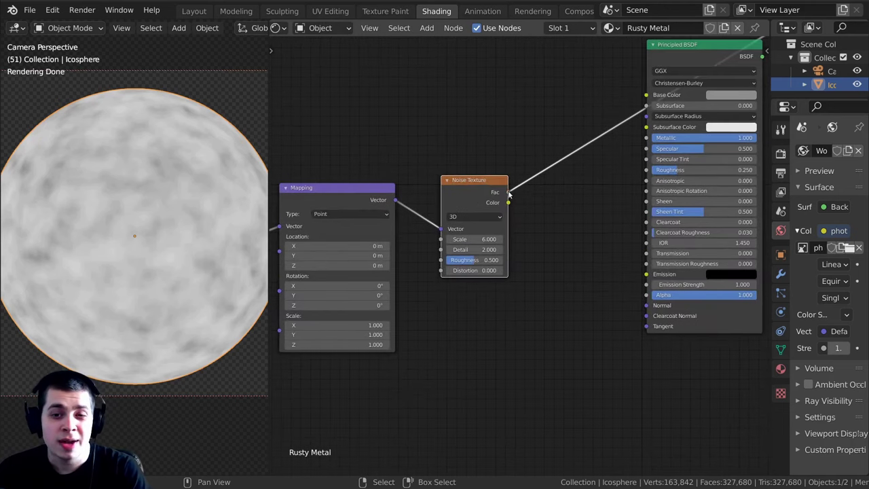
left_click_drag(508, 193, 646, 305)
scroll(655, 167, "down", 2)
middle_click_drag(657, 162, 620, 220)
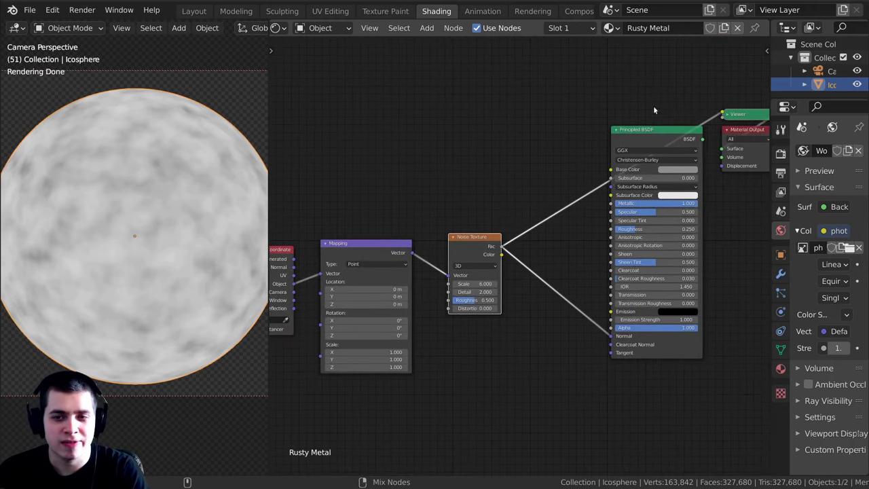
Route the Principled BSDF back to the Material Output to show the full material on the sphere
left_click(645, 131, "ctrl+shift")
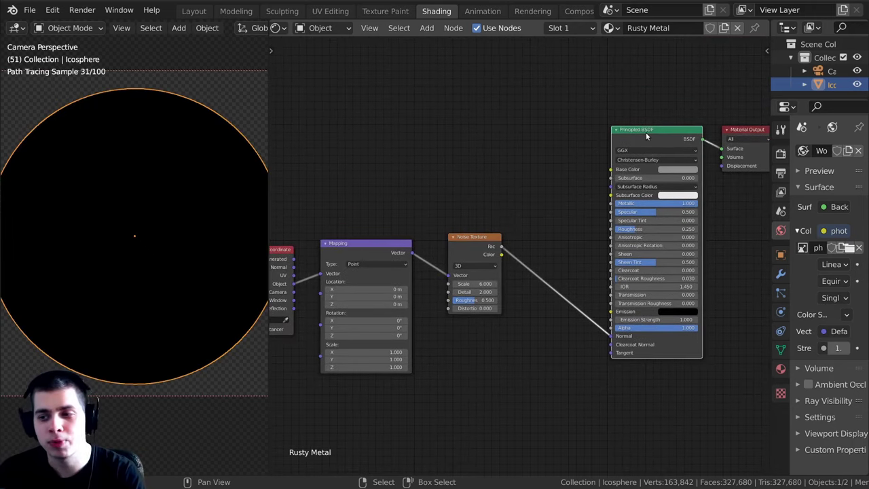
left_click_drag(645, 131, 637, 129)
scroll(444, 259, "up", 1)
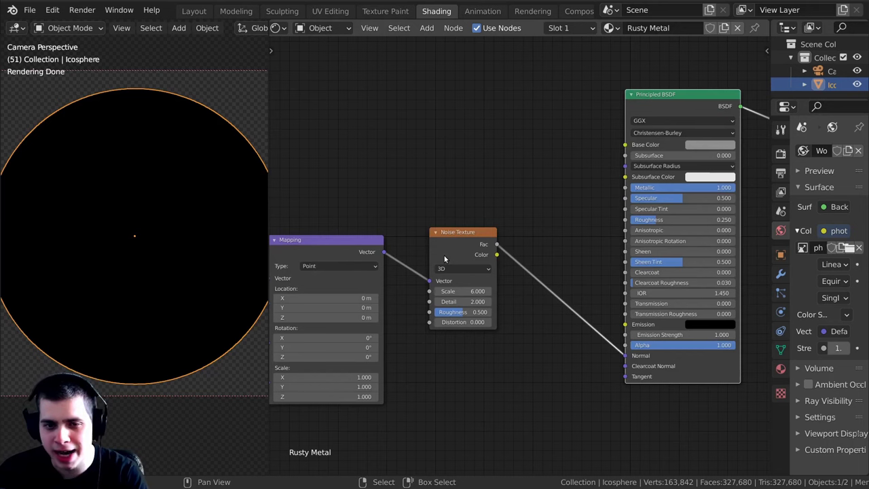
scroll(445, 255, "up", 1)
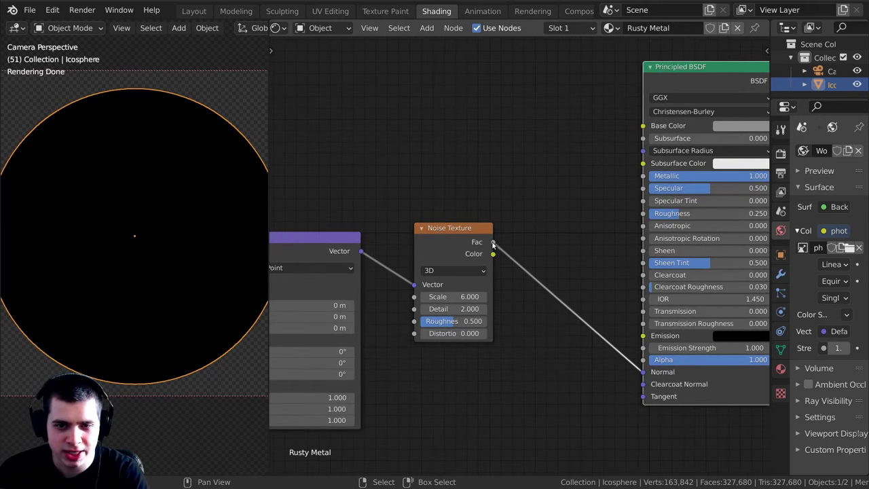
left_click_drag(492, 243, 548, 180)
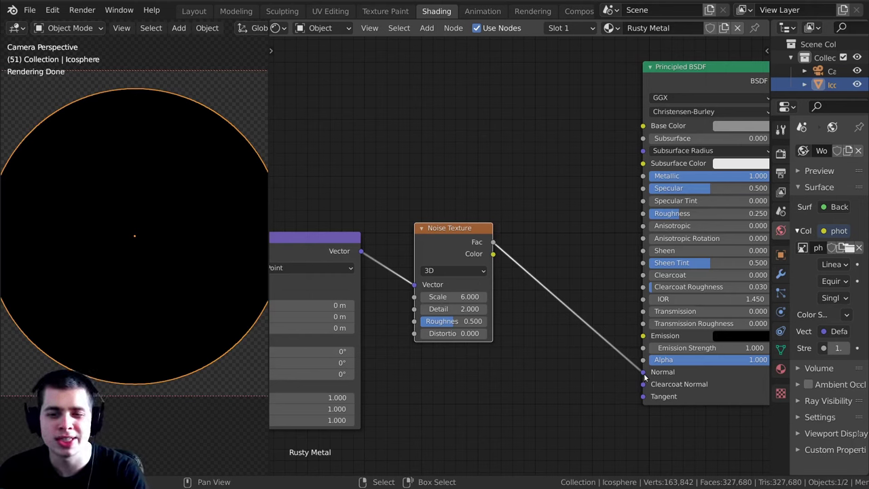
mouse_move(643, 373)
left_mouse_down()
mouse_move(631, 350)
mouse_move(643, 374)
left_mouse_up()
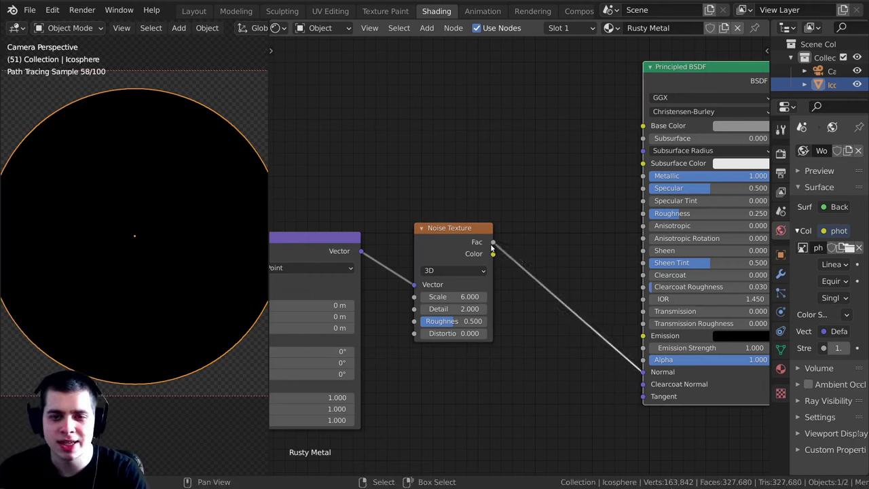
left_click_drag(713, 67, 710, 67)
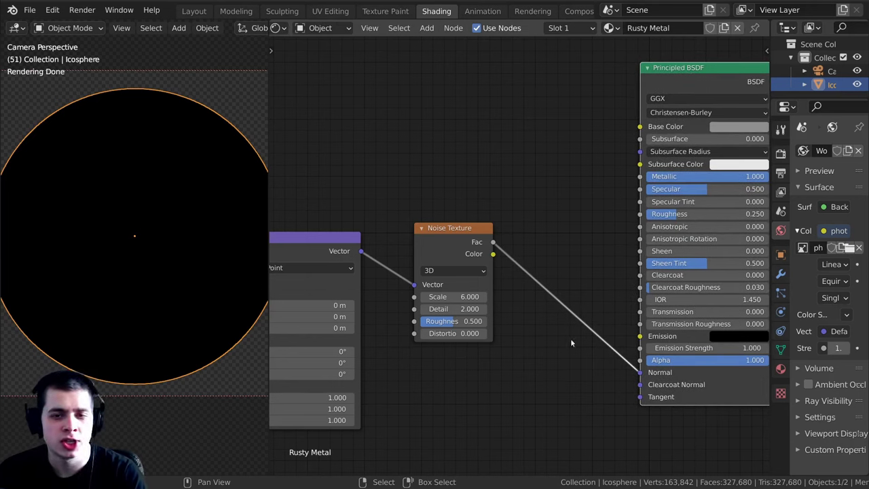
Insert a Bump node between the Noise Texture and the Principled BSDF's Normal, with Fac feeding its Height
key("shift+a")
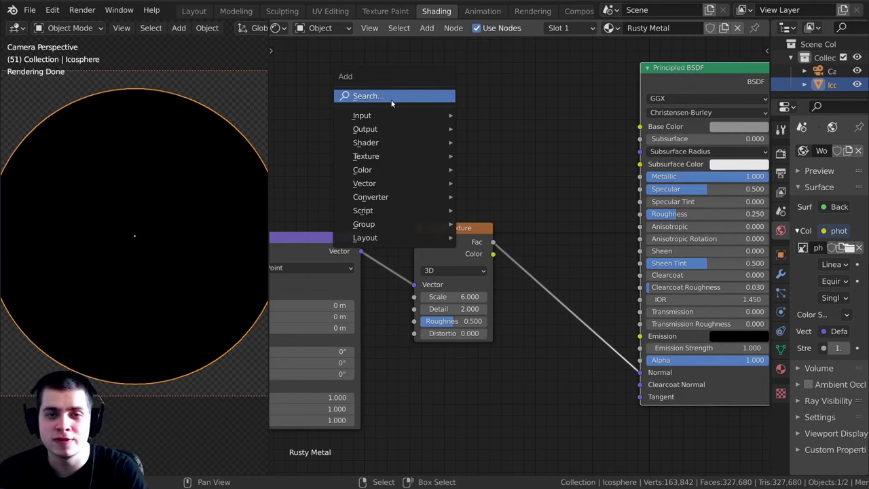
left_click(399, 98)
type("bump")
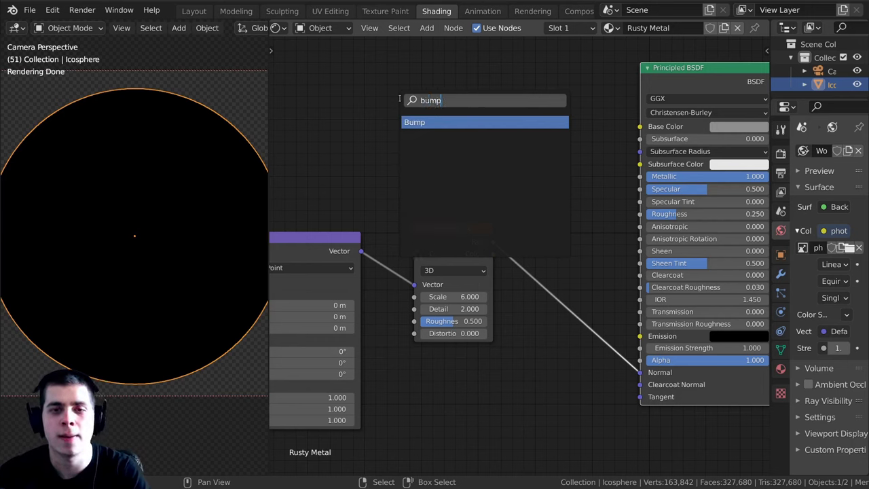
left_click_drag(550, 317, 583, 327)
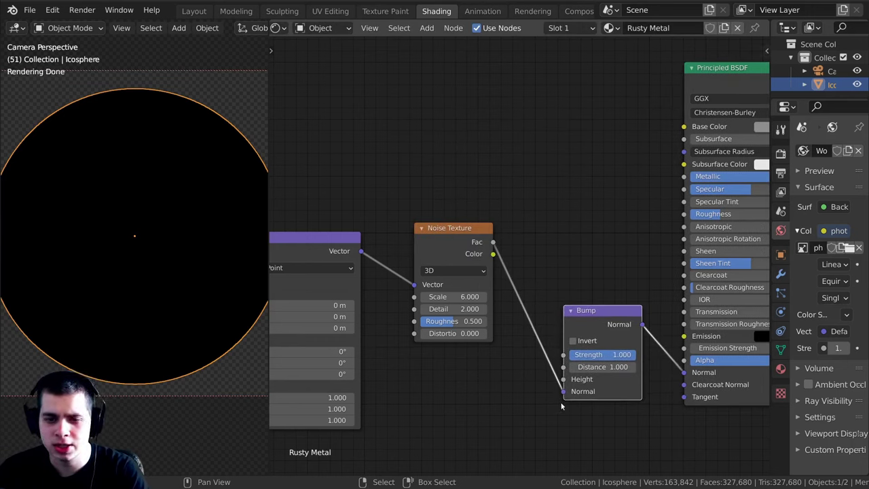
mouse_move(563, 392)
left_mouse_down()
mouse_move(548, 384)
mouse_move(565, 378)
left_mouse_up()
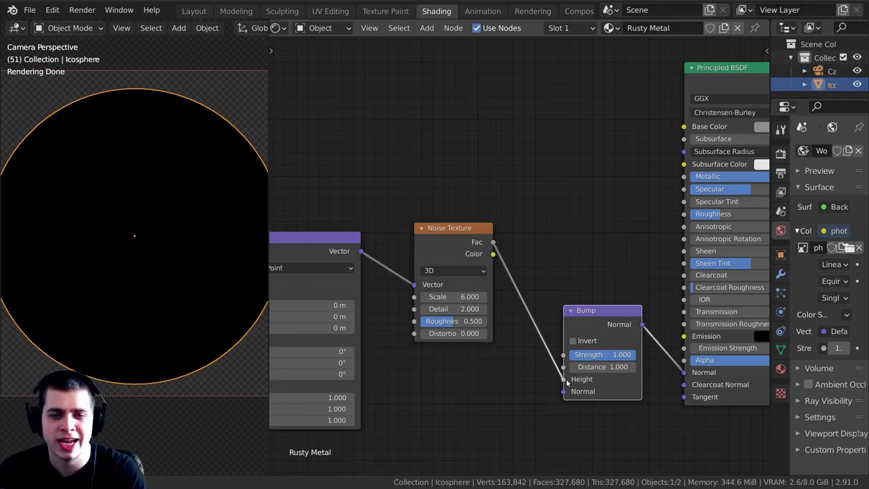
Set the Bump node's Strength to 0.015
middle_click_drag(143, 188, 155, 196, "shift")
scroll(155, 196, "up", 1)
middle_click_drag(623, 321, 602, 267)
scroll(601, 268, "up", 2)
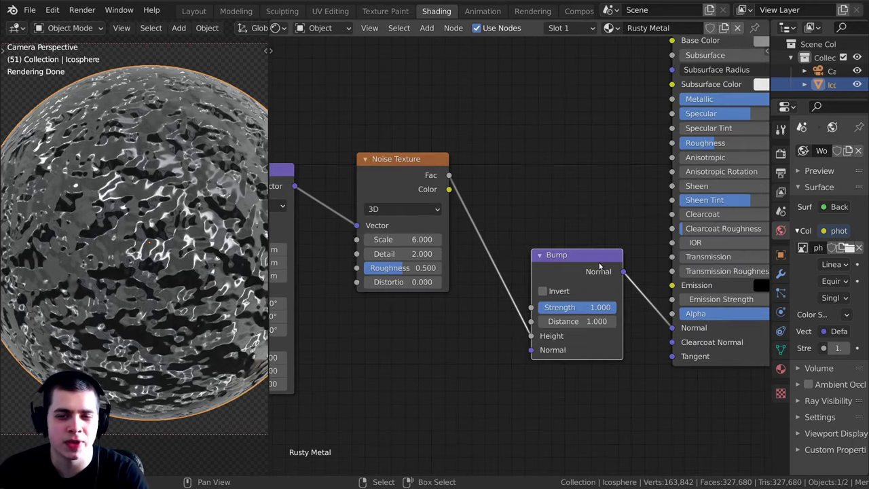
scroll(231, 325, "down", 1)
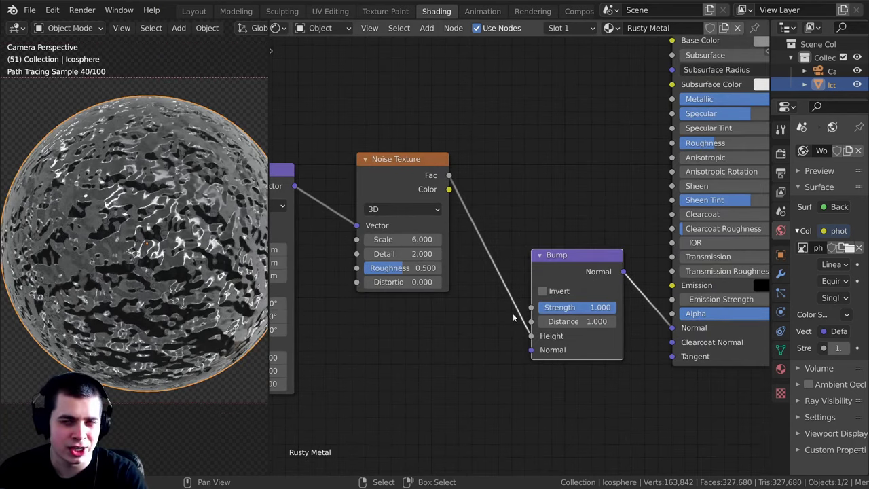
scroll(562, 264, "up", 2)
double_click(577, 325)
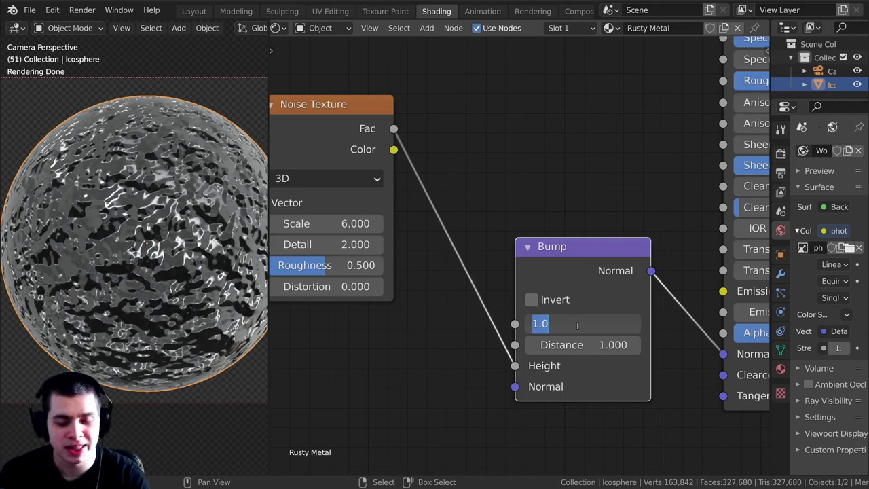
type(".01")
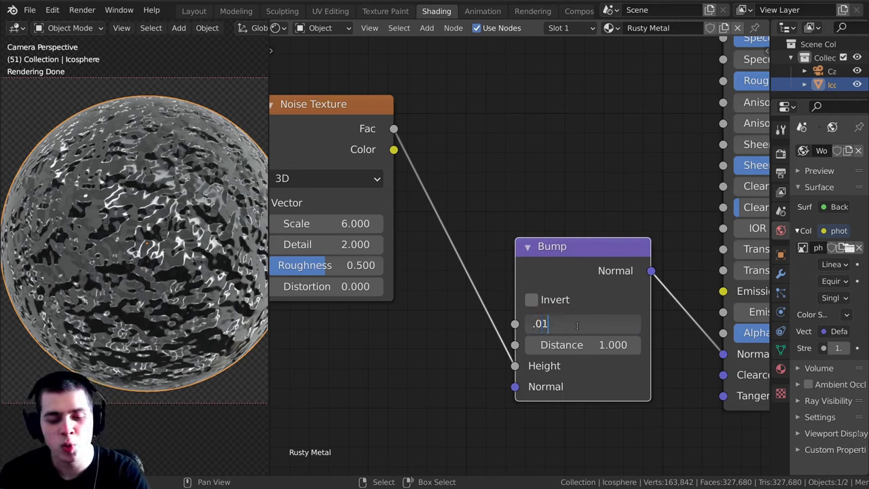
type("5")
key("Return")
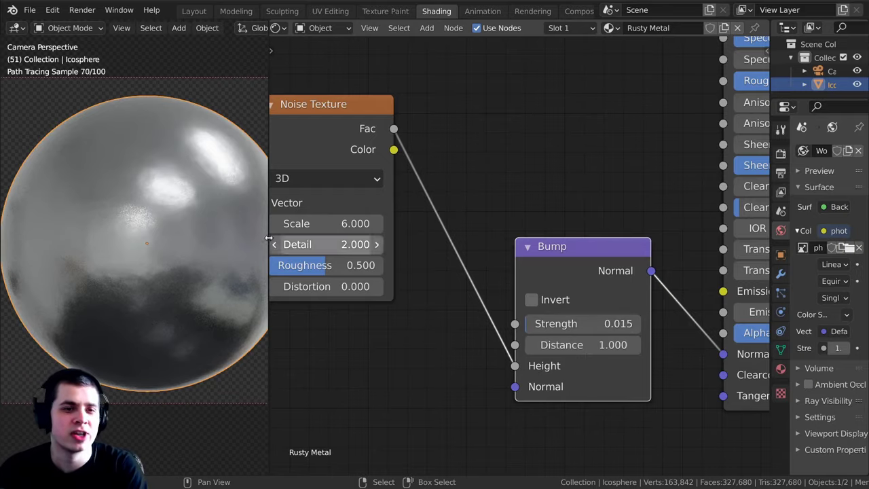
Disconnect the Bump node from the Principled BSDF's Normal input to compare the surface up close without it
scroll(219, 249, "up", 3)
scroll(153, 219, "up", 4)
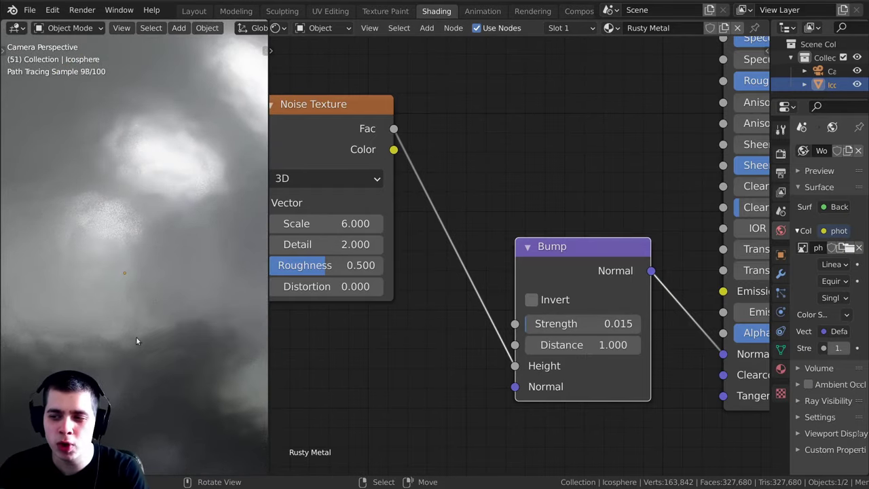
left_click_drag(723, 353, 679, 369)
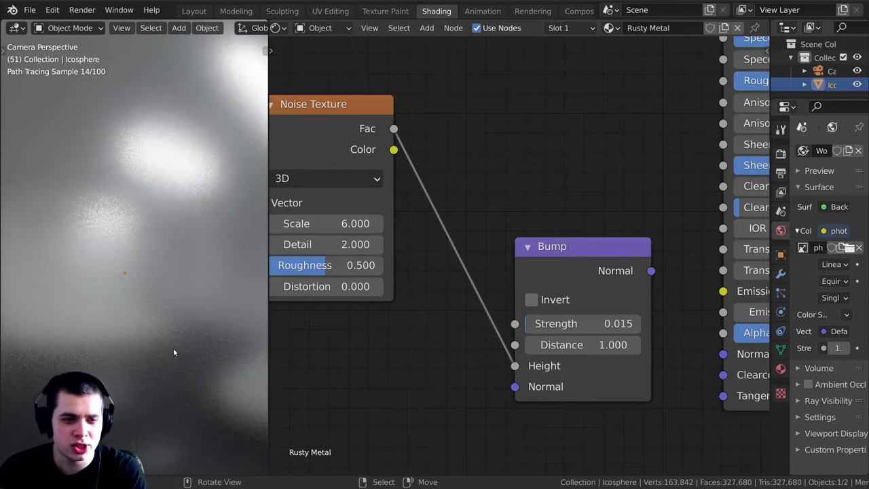
Reconnect the Bump node's Normal output to the Principled BSDF's Normal input and inspect the sphere's surface with the bump applied
left_click_drag(651, 272, 723, 353)
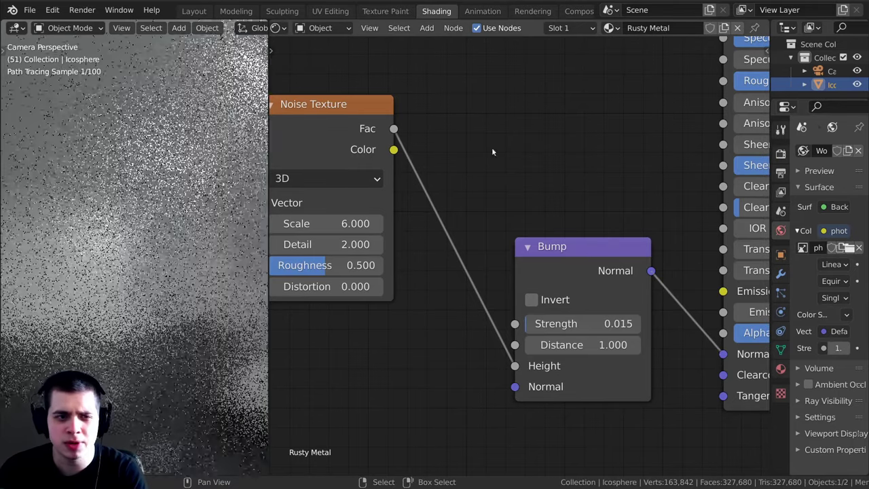
scroll(135, 228, "down", 3)
mouse_move(146, 271)
middle_mouse_down()
mouse_move(176, 175)
mouse_move(213, 203)
middle_mouse_up()
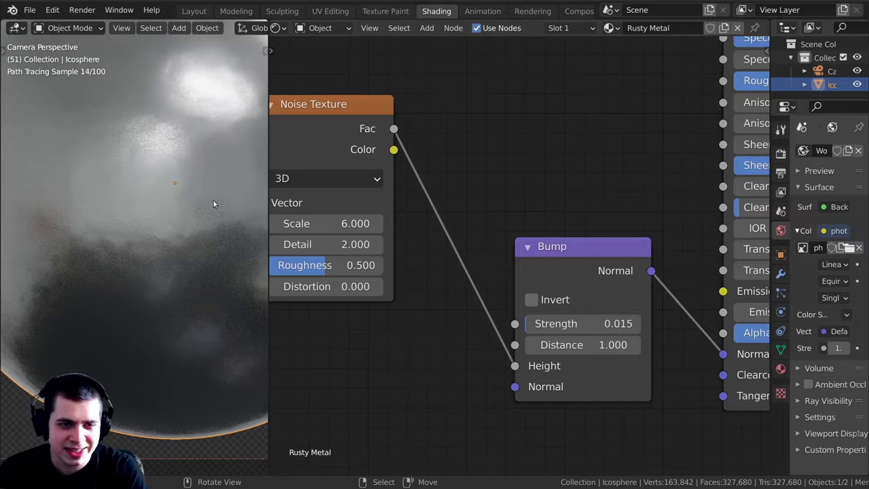
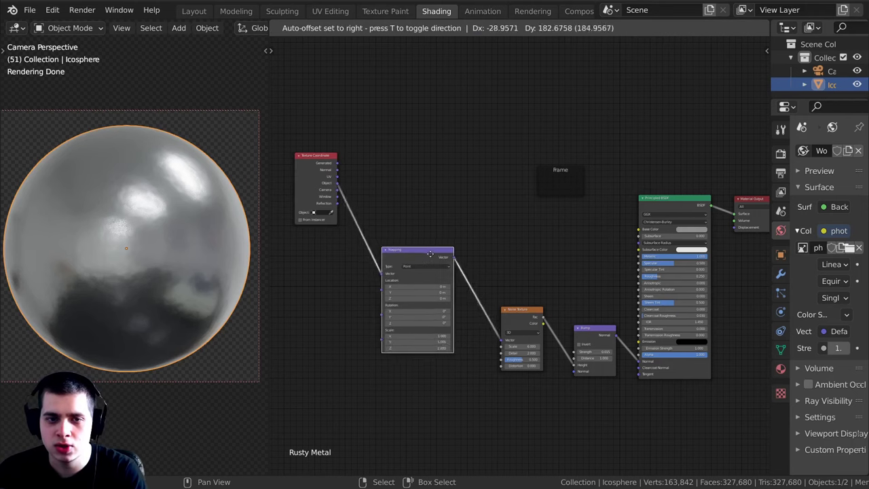
Place the Noise Texture, Bump and Principled BSDF nodes together inside the empty frame
middle_click_drag(464, 287, 393, 283)
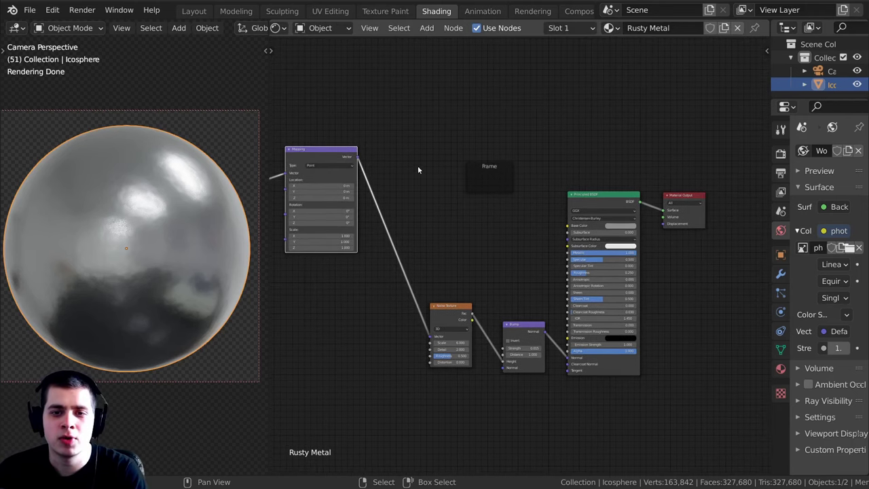
left_click_drag(607, 436, 417, 271)
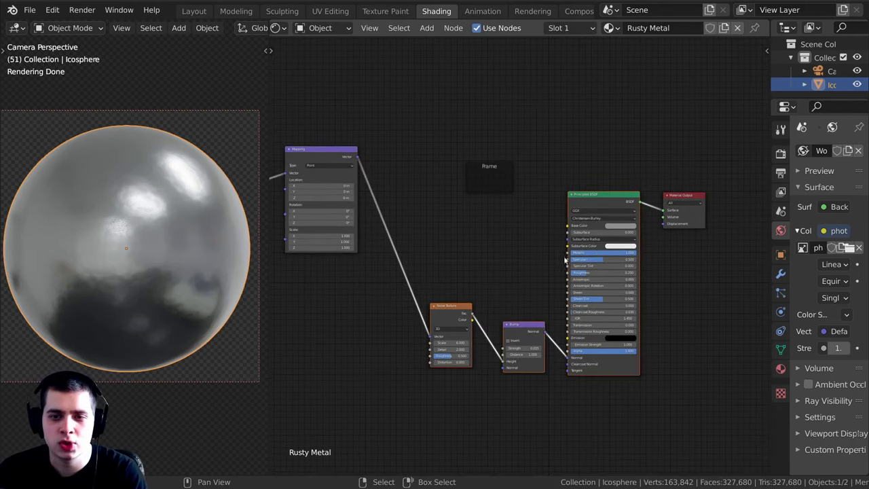
left_click_drag(583, 195, 553, 180)
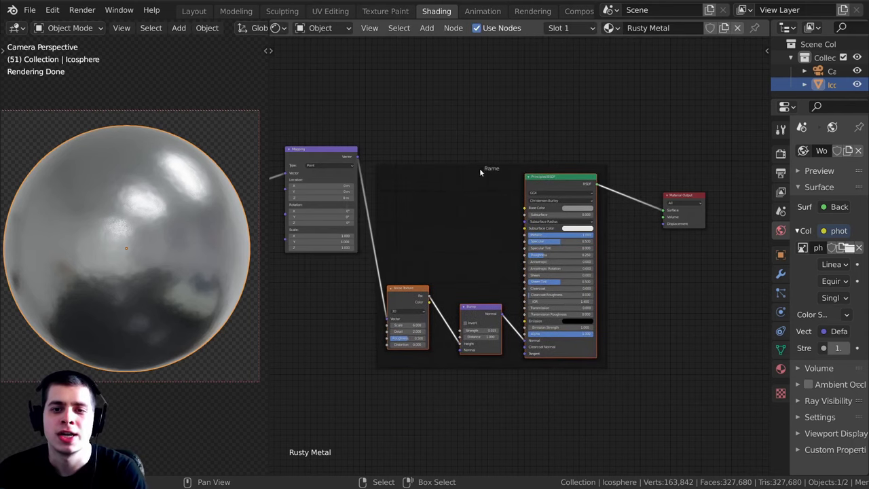
Reposition the frame with its nodes and align the Material Output beside the Principled BSDF's upper end
left_click(473, 168)
left_click_drag(474, 171, 480, 140)
key("Home")
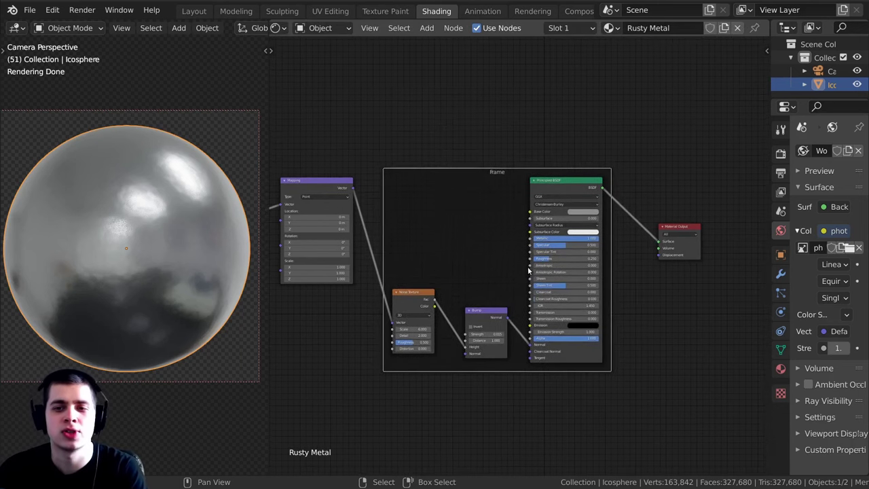
left_click_drag(701, 235, 692, 184)
key("Home")
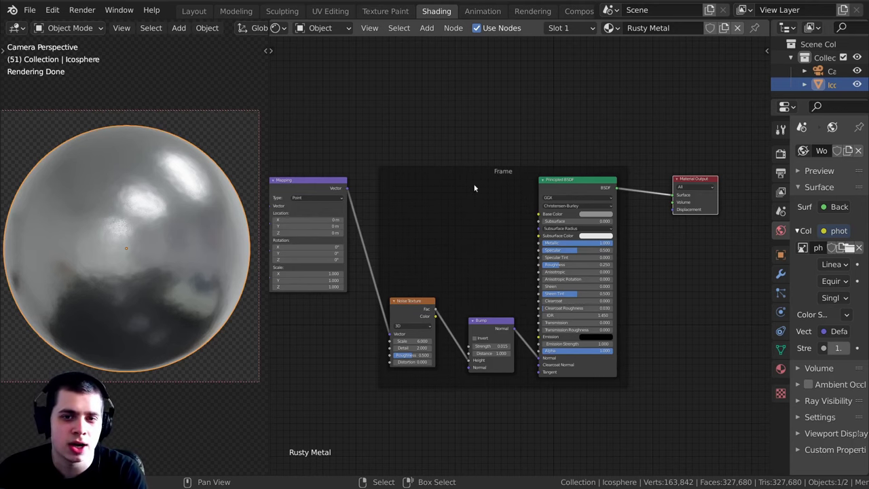
Set the frame node's name to Metal
left_click(497, 178)
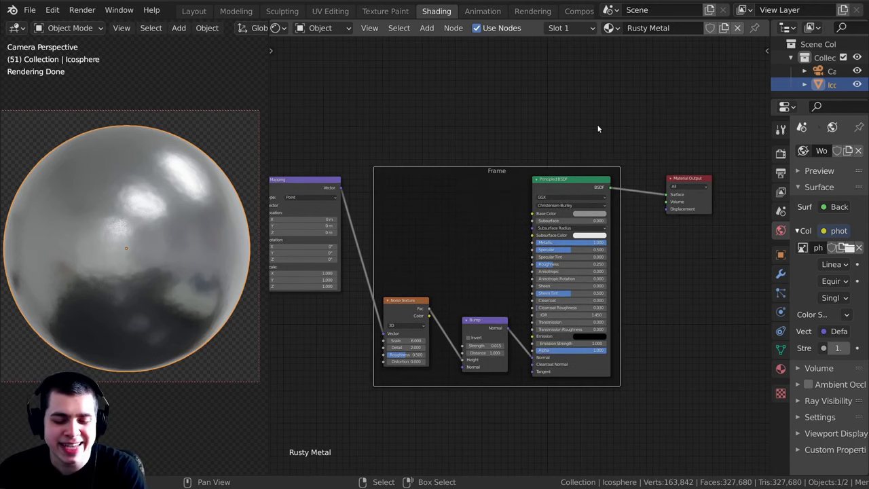
key("n")
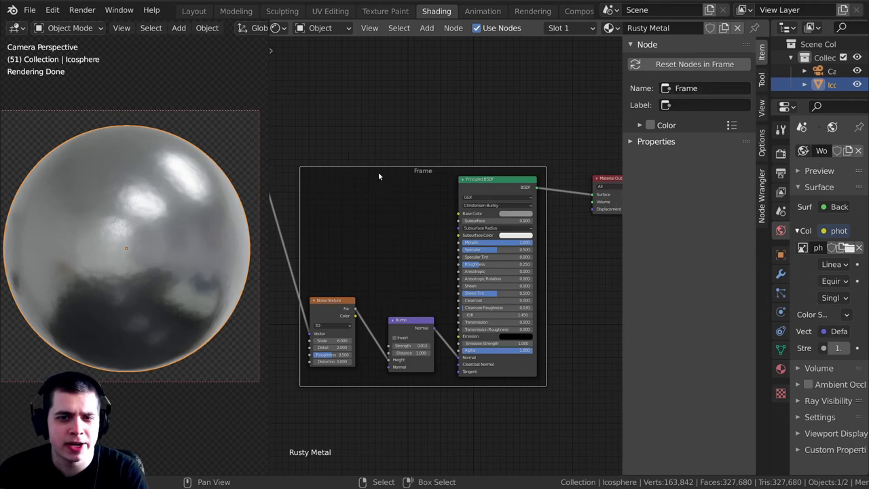
left_click_drag(379, 177, 389, 168)
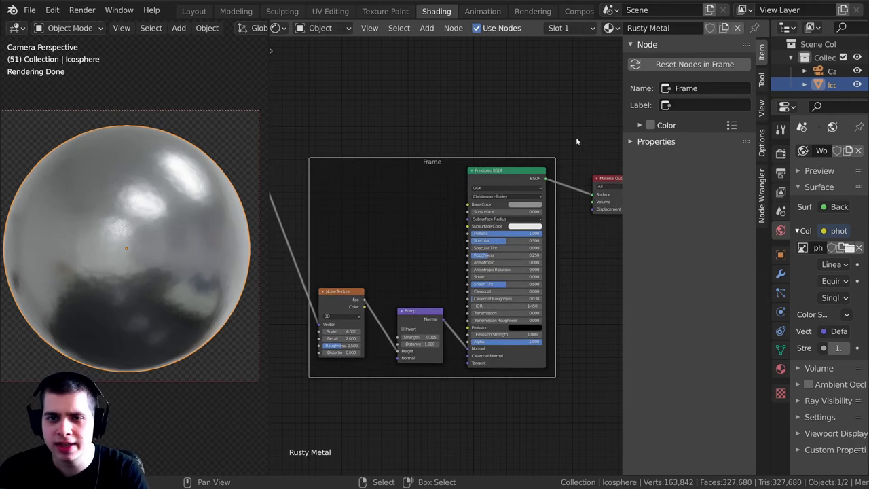
left_click(702, 90)
type("Metal")
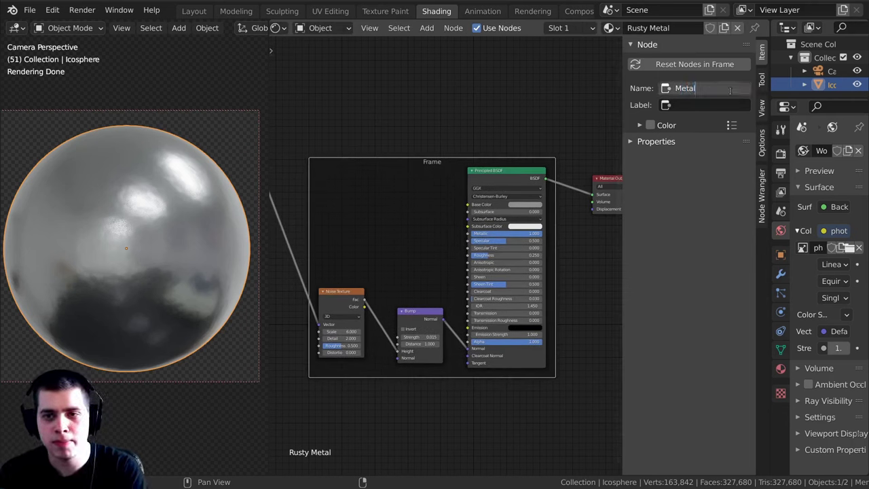
key("Return")
Copy the frame's name Metal into its label
left_click(730, 91)
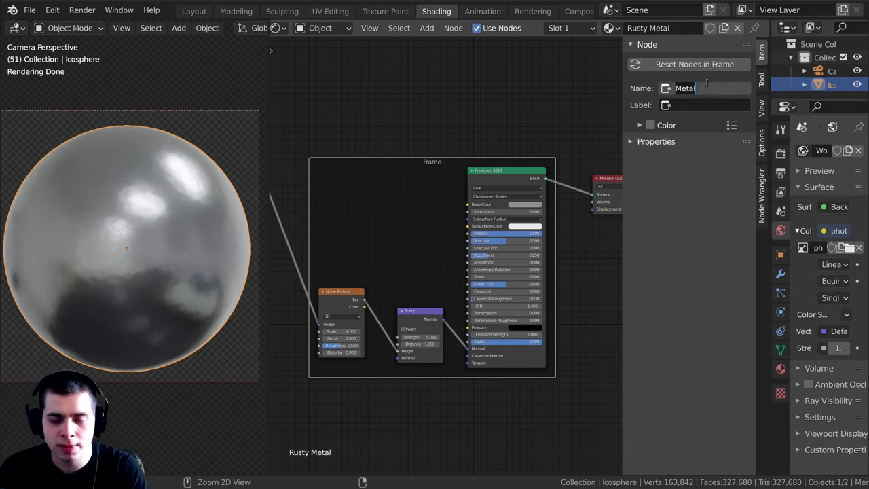
key("ctrl+c")
left_click(690, 108)
left_click(710, 106)
key("ctrl+v")
left_click(607, 93)
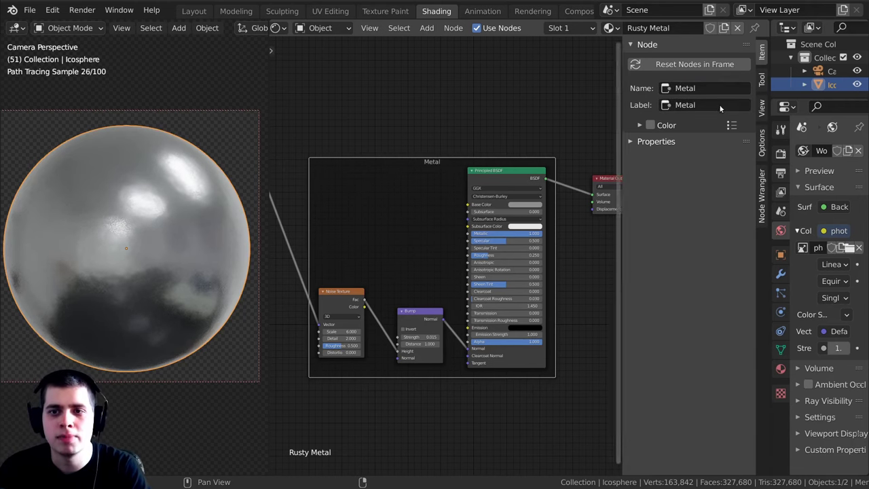
Hide the node properties and shift the Metal frame into place between the Mapping and Material Output nodes
scroll(463, 221, "up", 3)
middle_click_drag(473, 172, 475, 195)
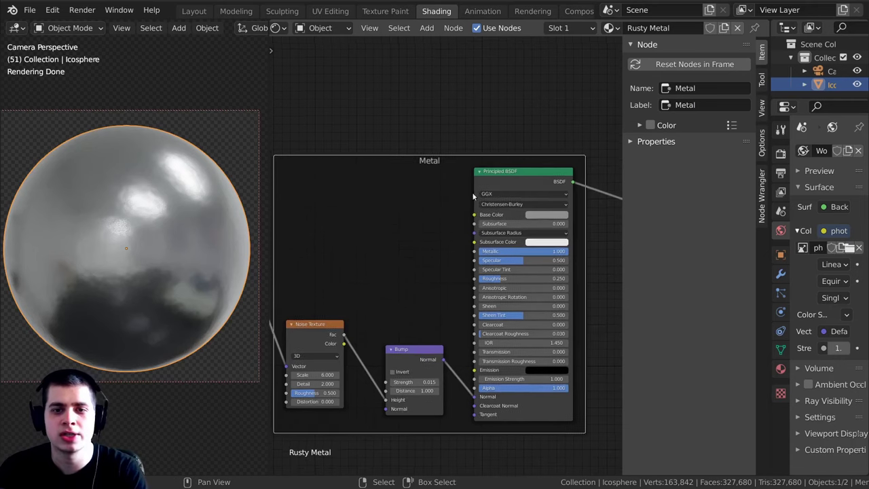
scroll(419, 143, "up", 4)
scroll(415, 129, "down", 4)
key("n")
key("g")
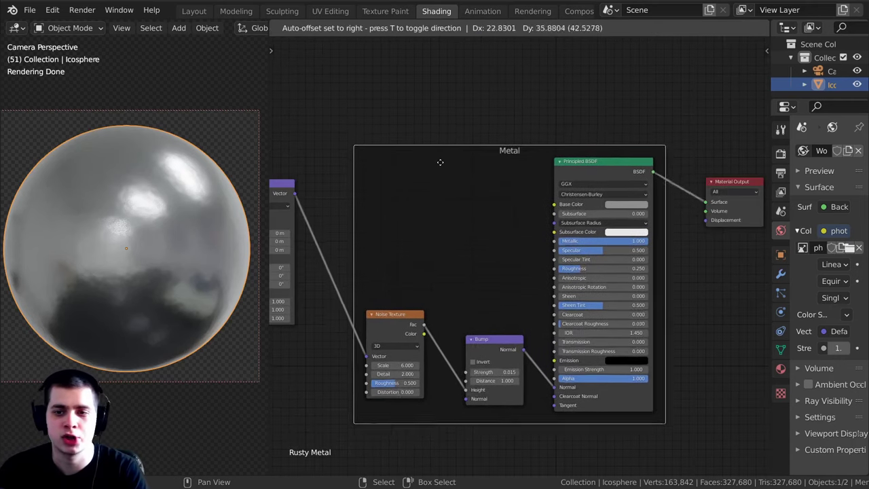
left_click(437, 178)
Adjust the positions of the Metal frame and the Texture Coordinate node, leaving free space above the frame
scroll(441, 209, "down", 4)
middle_click_drag(441, 209, 455, 211)
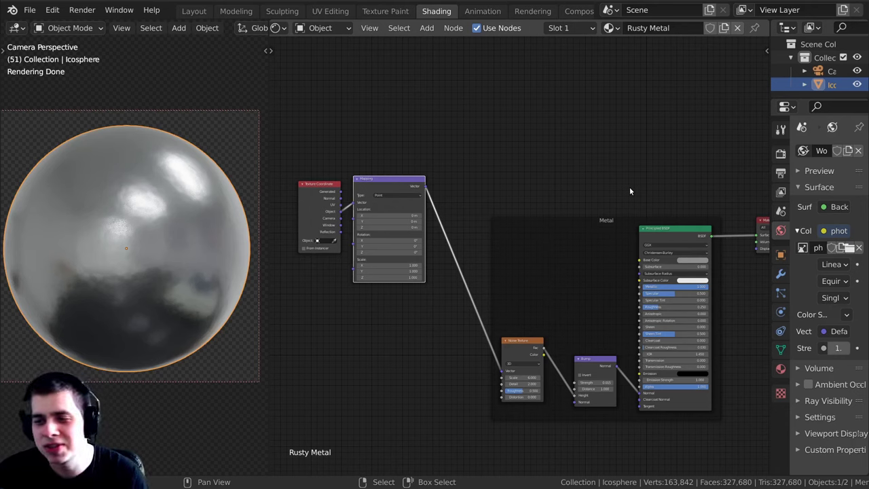
left_click(602, 219)
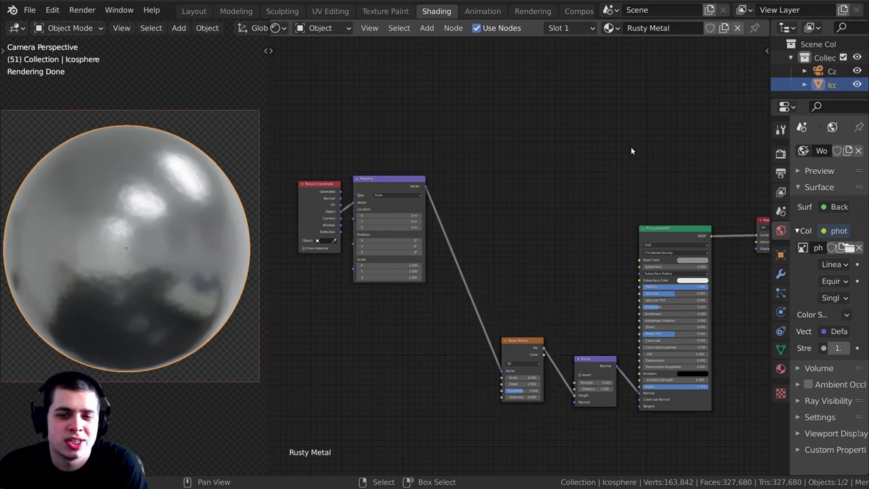
key("g")
left_click(597, 239)
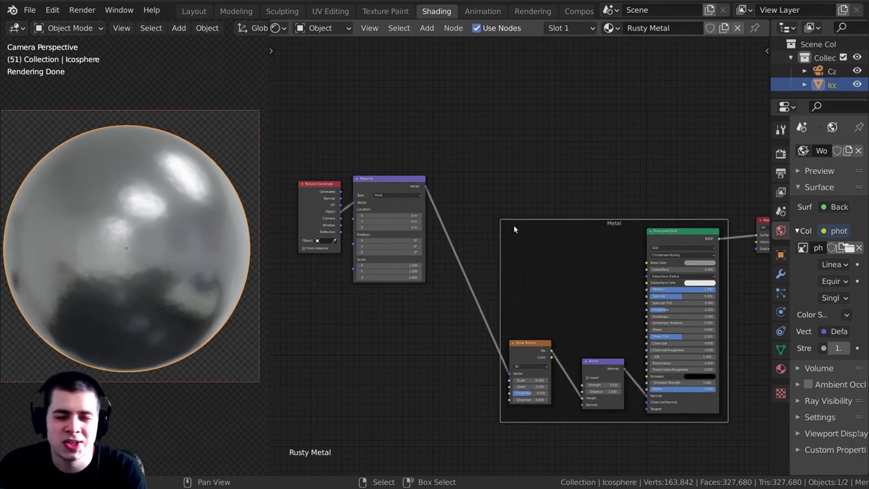
left_click_drag(319, 191, 315, 188)
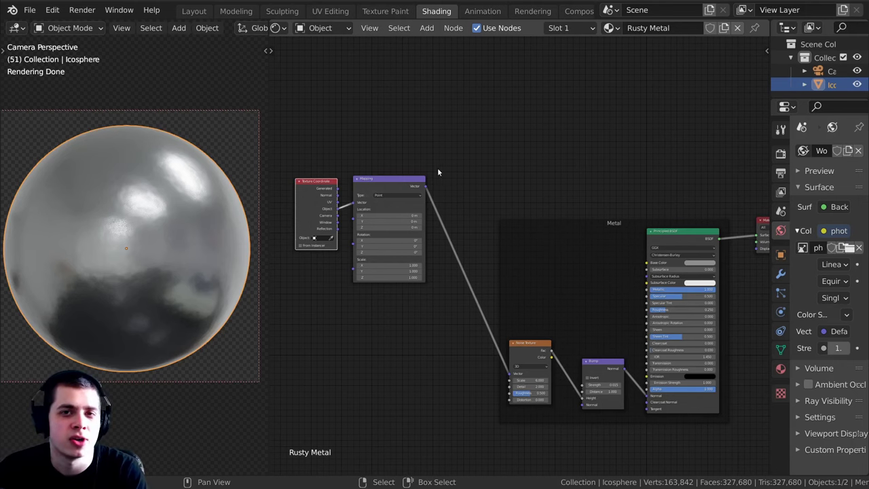
middle_click_drag(494, 167, 446, 211)
left_click(563, 268)
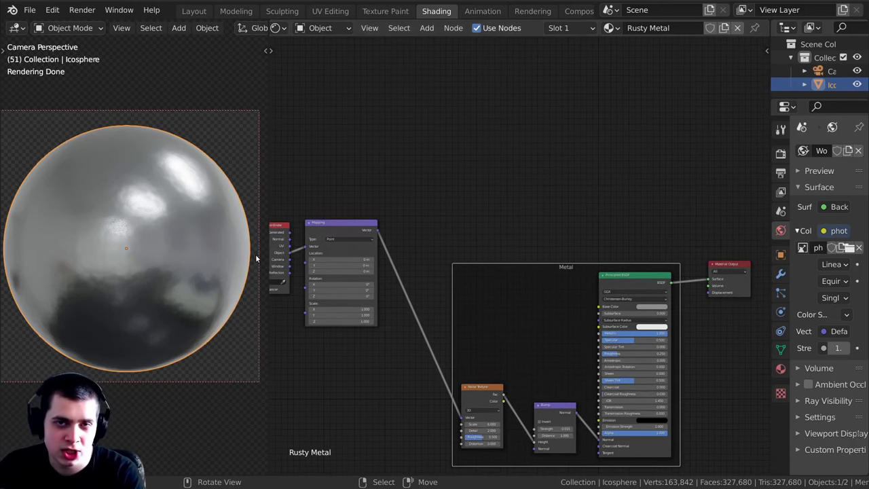
Add a second Principled BSDF node above the Metal frame
middle_click_drag(581, 155, 576, 177)
key("shift+a")
left_click(536, 137)
type("pri")
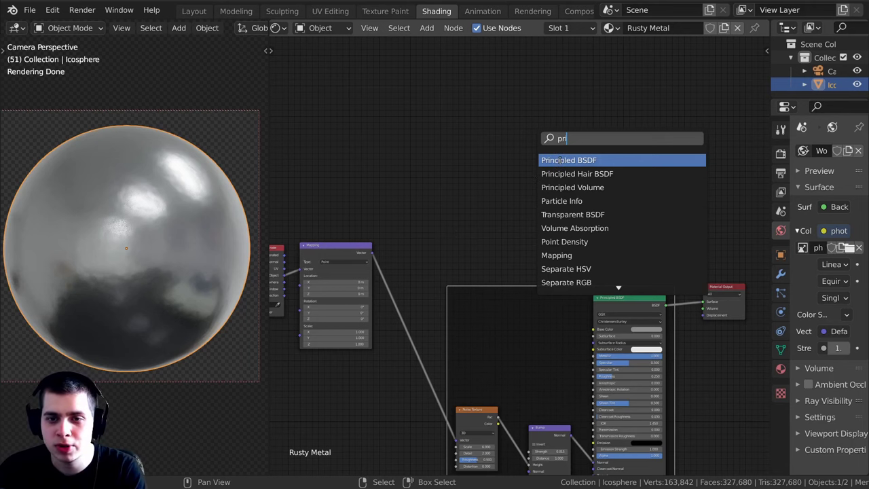
key("Return")
left_click(615, 93)
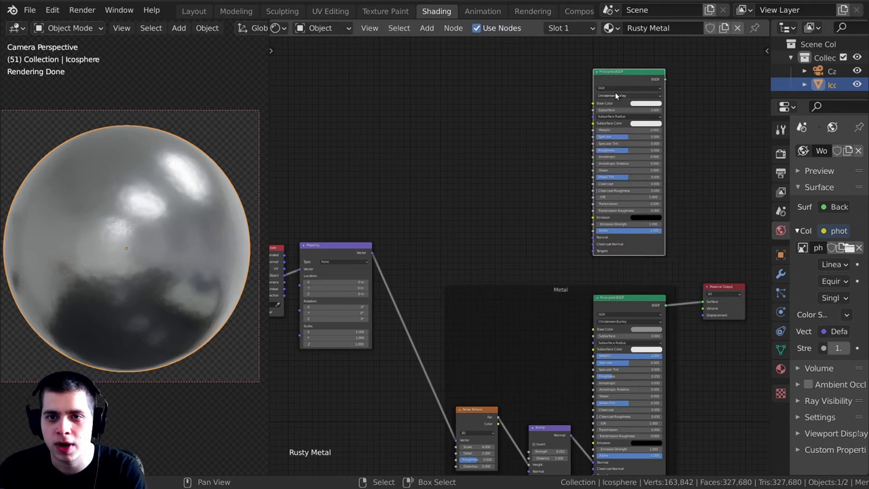
Add a Noise Texture node to the left of the new Principled BSDF and nudge that shader into place
scroll(520, 97, "up", 3, "shift")
key("shift+a")
left_click(469, 117)
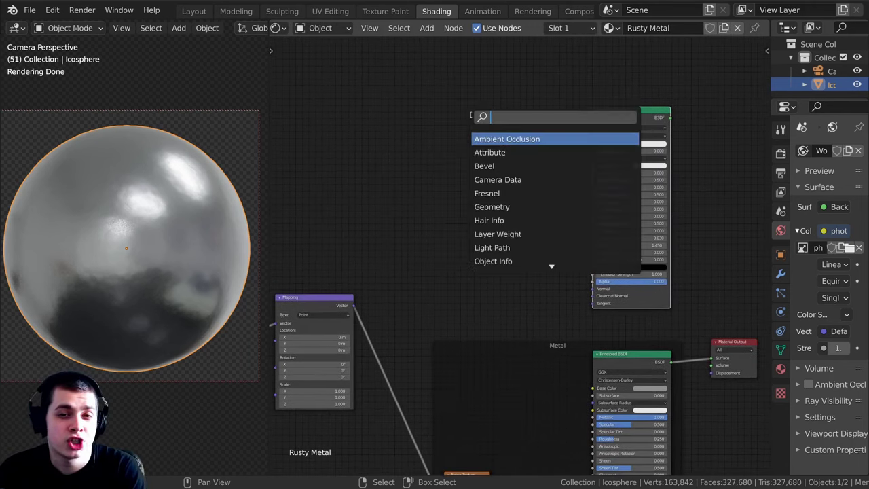
type("no")
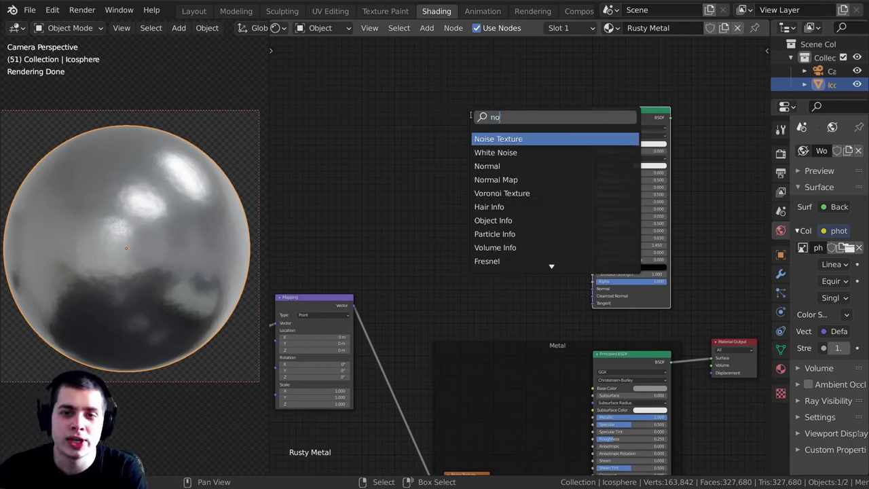
left_click(481, 139)
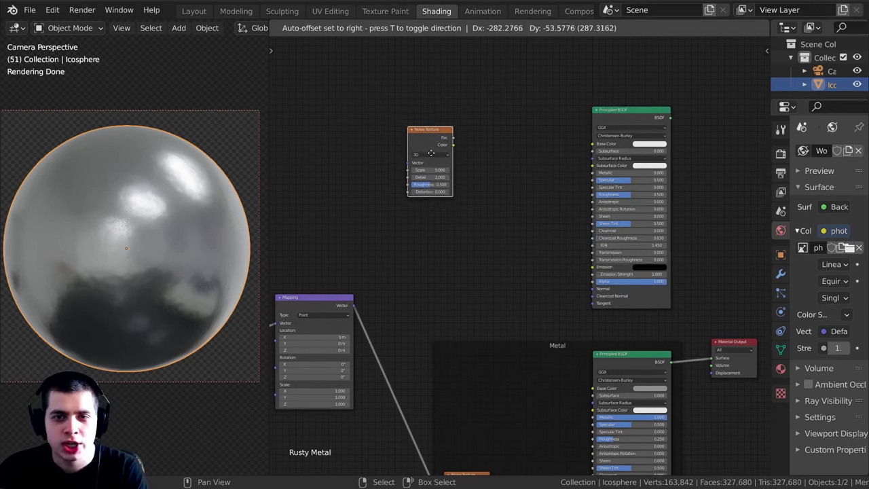
left_click(471, 133)
left_click_drag(628, 110, 618, 110)
Connect the Mapping node's Vector output to the new Noise Texture's Vector input
middle_click_drag(351, 275, 419, 248)
scroll(431, 279, "up", 5)
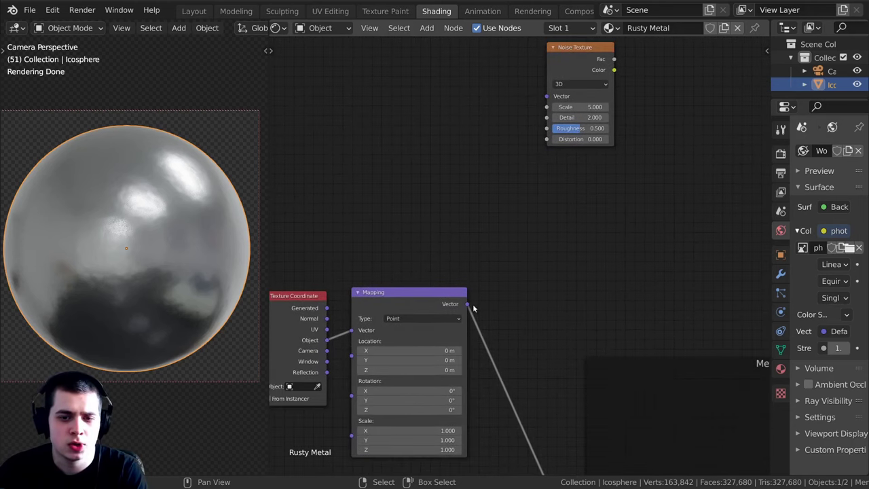
left_click_drag(467, 305, 546, 96)
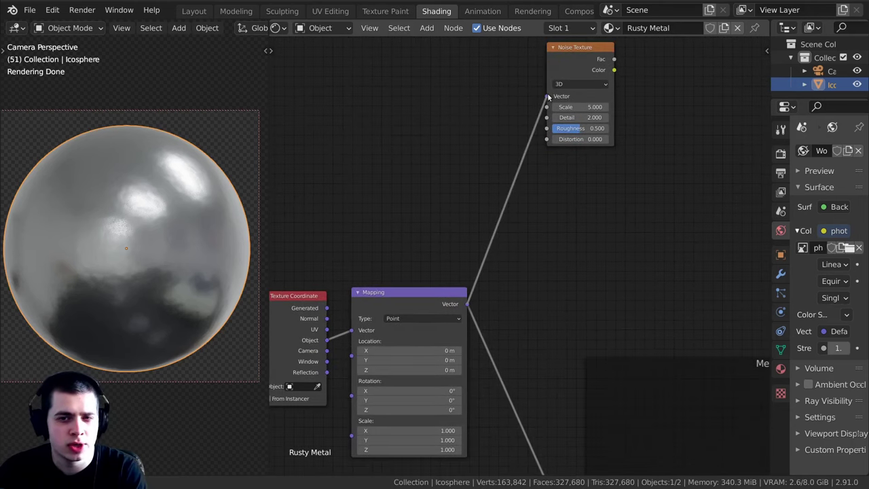
Preview the new Noise Texture's Fac output directly on the sphere
middle_click_drag(338, 324, 384, 310)
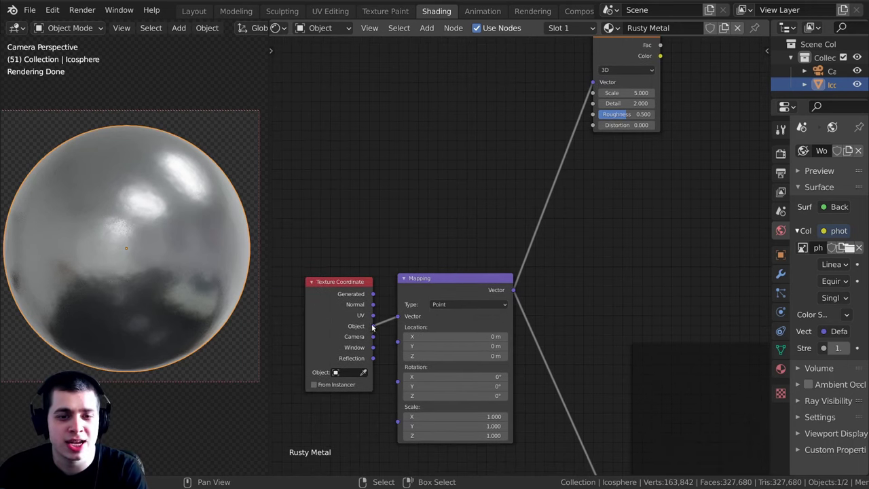
scroll(368, 332, "down", 2)
middle_click_drag(467, 276, 438, 319)
scroll(440, 317, "up", 1)
middle_click_drag(574, 194, 514, 229)
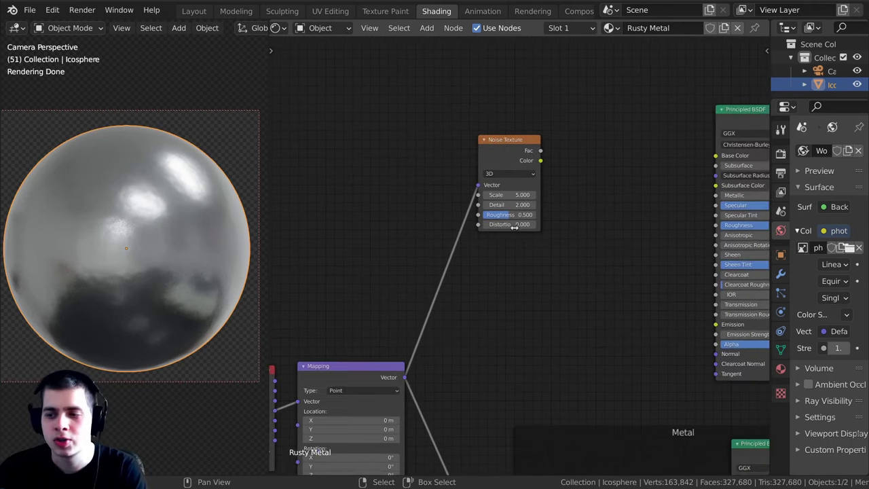
scroll(515, 229, "up", 1)
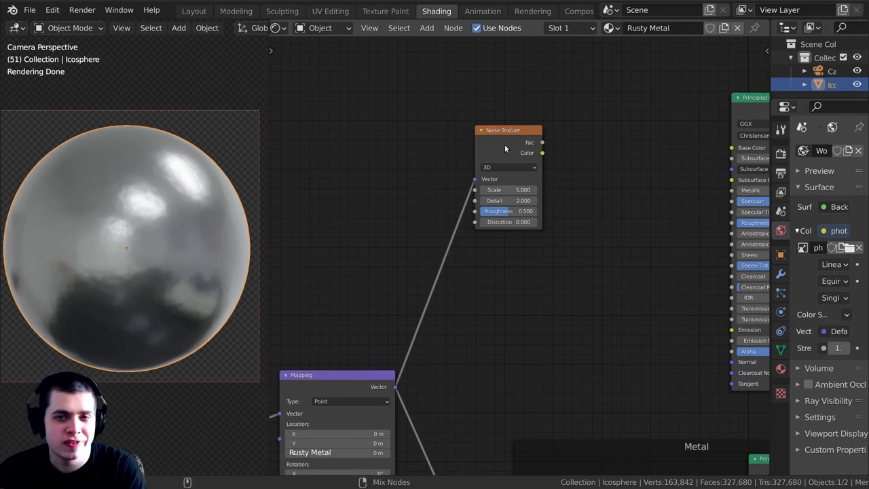
left_click_drag(542, 142, 730, 277)
scroll(513, 253, "up", 3)
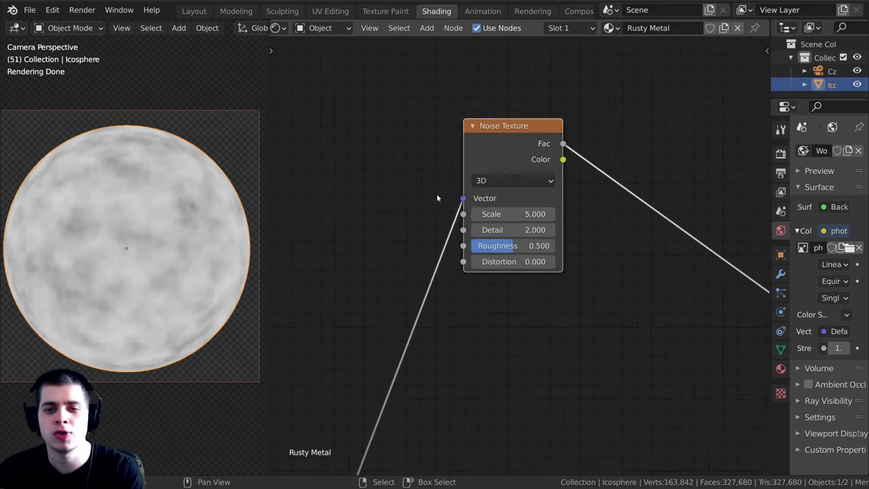
Set the new Noise Texture's Scale to 60 and Detail to 16
left_click(493, 216)
type("60")
key("Return")
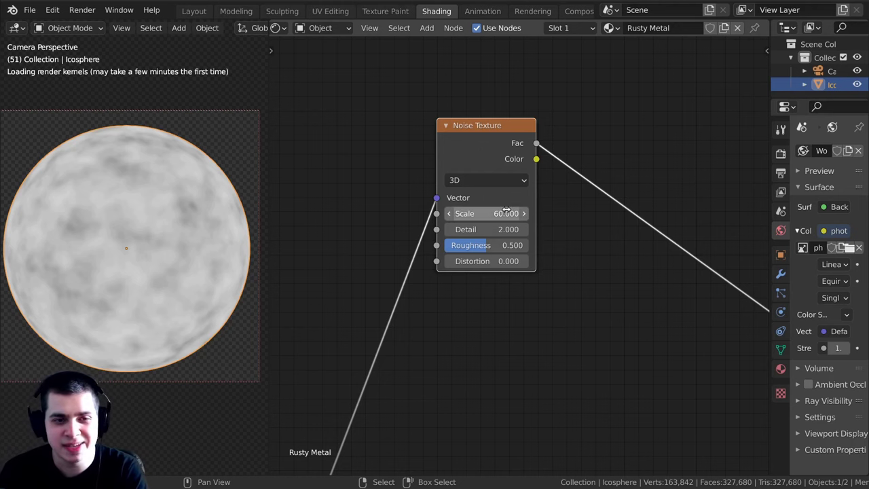
scroll(144, 233, "up", 1)
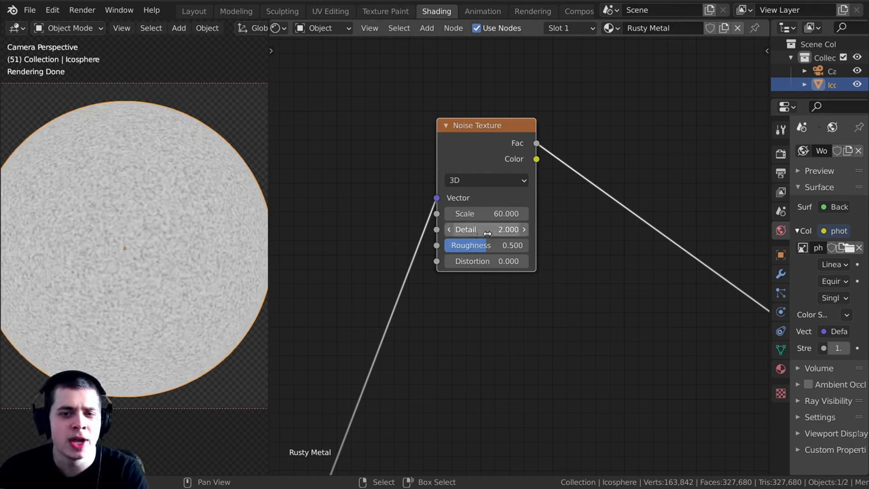
left_click_drag(465, 230, 498, 231)
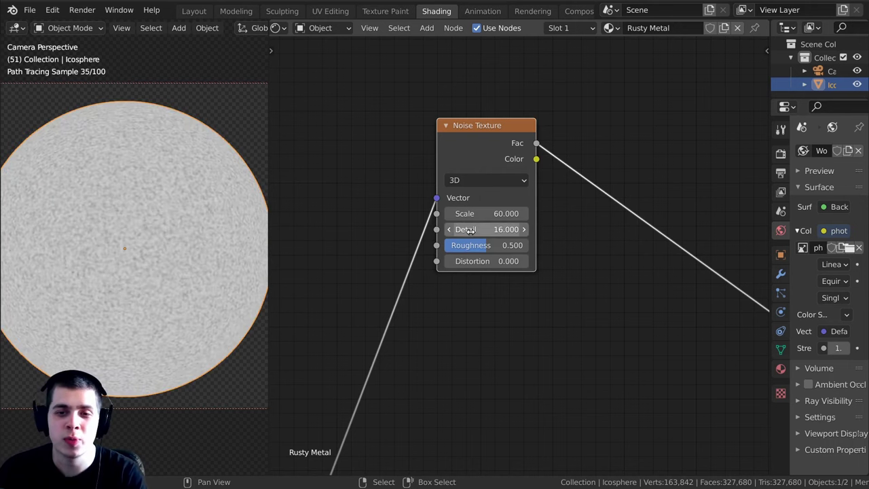
Set the new Noise Texture's Roughness to 0.6
scroll(165, 257, "up", 2)
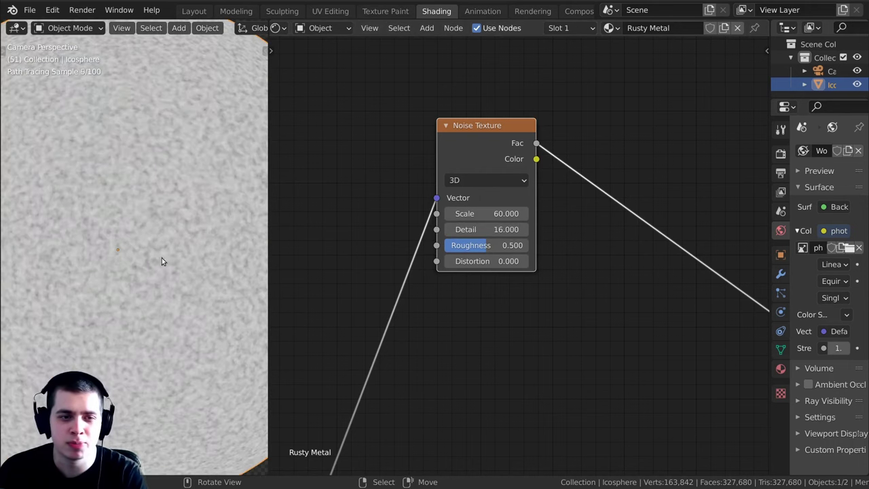
scroll(500, 291, "up", 2)
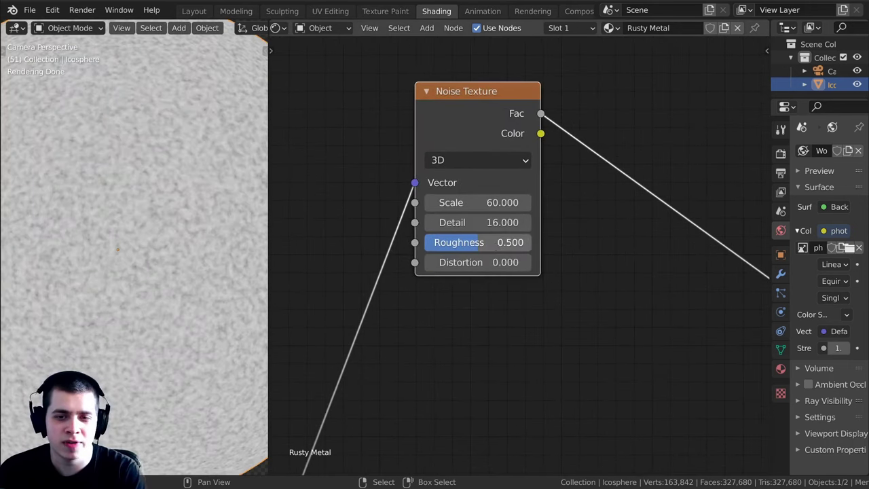
left_click(496, 243)
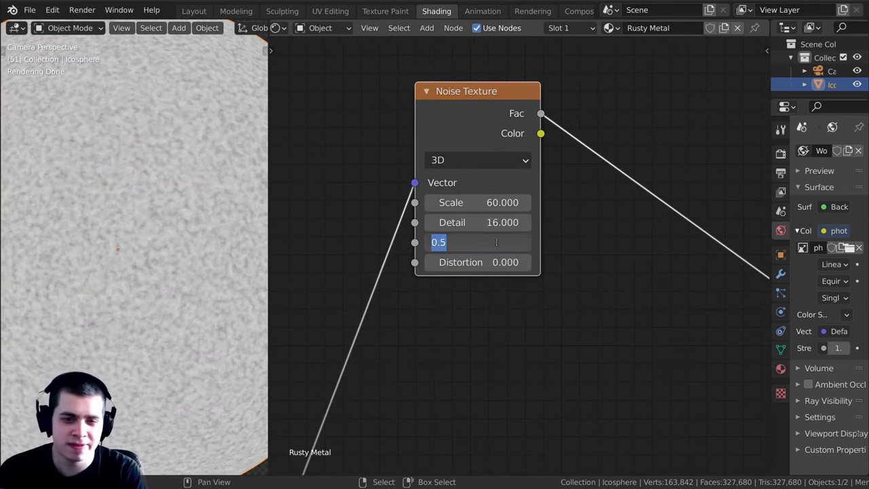
type(".6")
key("Return")
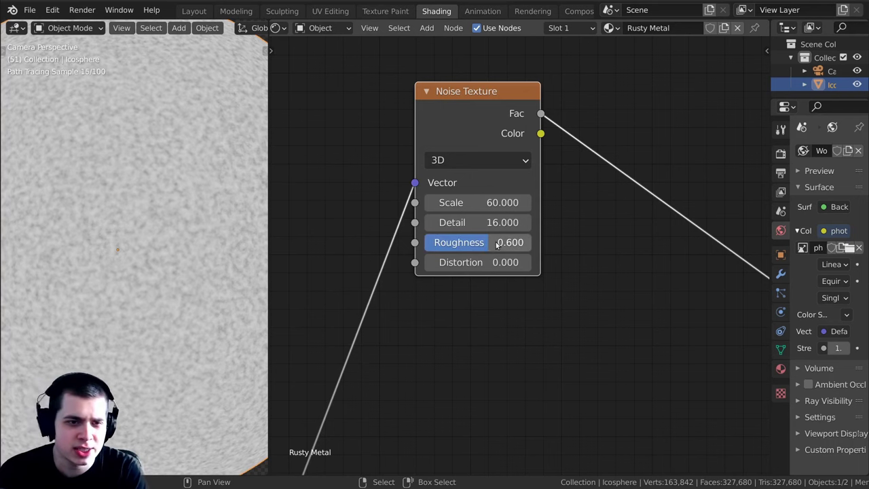
scroll(172, 210, "down", 2)
scroll(178, 220, "up", 1)
scroll(611, 272, "down", 3)
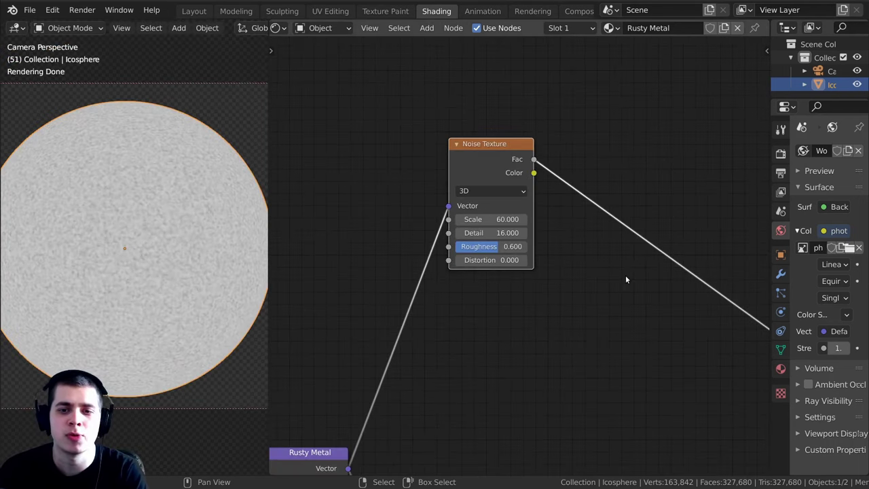
Connect the Noise Texture's Fac output to the new Principled BSDF's Base Color and preview that shader on the sphere
left_click_drag(434, 131, 623, 137)
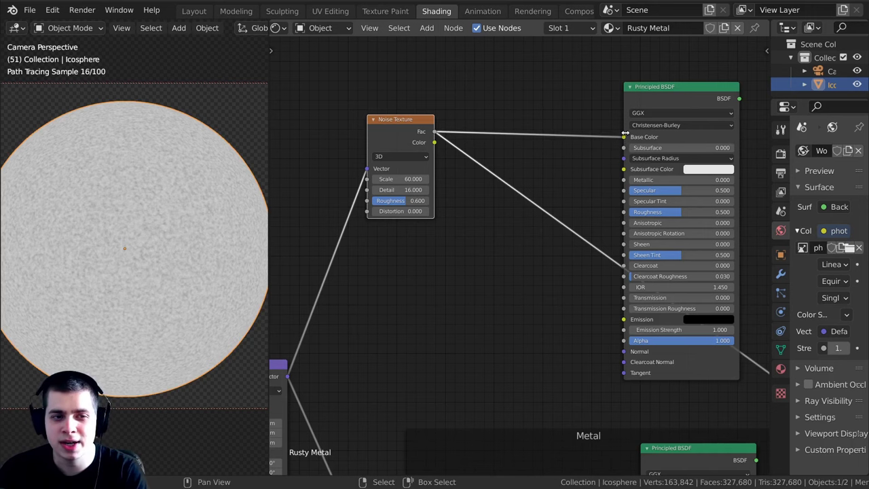
left_click(666, 92, "ctrl+shift")
middle_click_drag(144, 284, 151, 282, "shift")
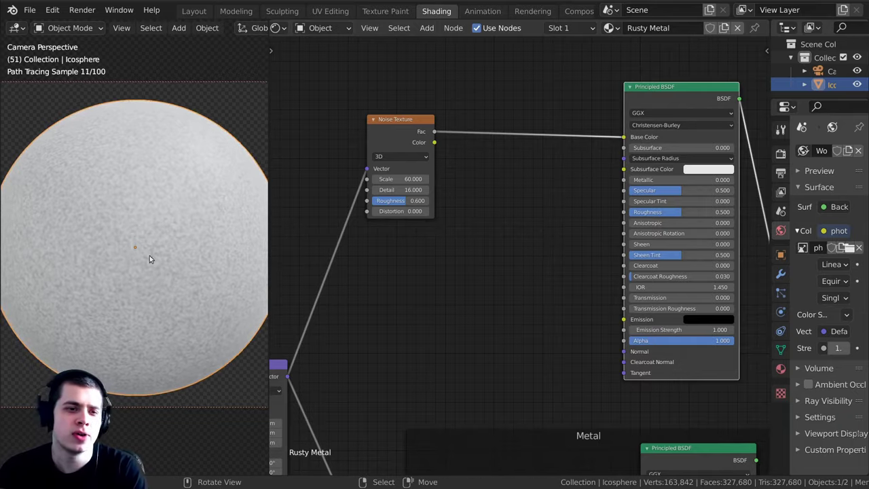
middle_click_drag(176, 243, 177, 232, "shift")
scroll(173, 258, "up", 1)
middle_click_drag(147, 339, 147, 330, "shift")
scroll(148, 330, "up", 3)
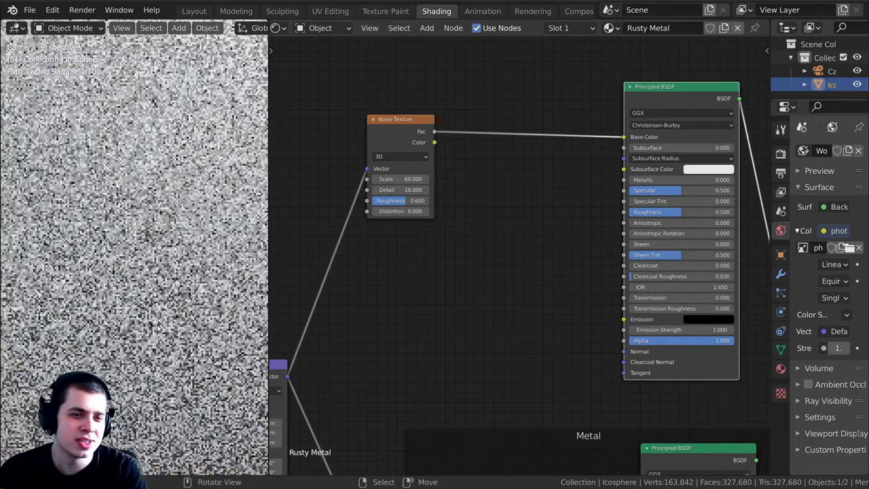
Insert a ColorRamp node on the link between the Noise Texture and the new Principled BSDF's Base Color
mouse_move(422, 318)
middle_mouse_down()
mouse_move(487, 284)
mouse_move(483, 293)
middle_mouse_up()
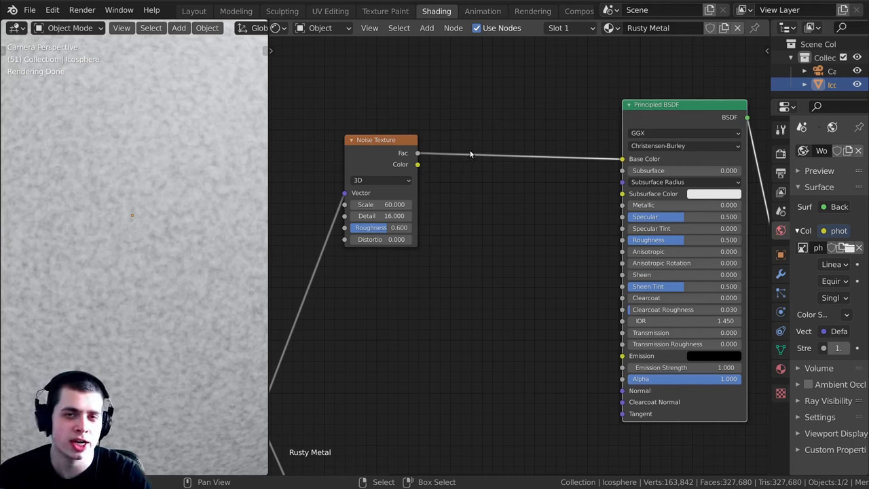
key("shift+a")
left_click(481, 87)
type("col")
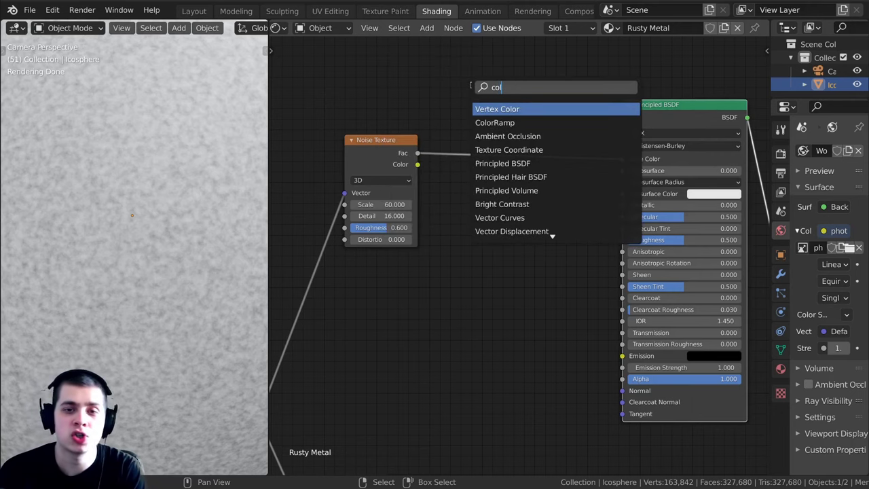
left_click(496, 122)
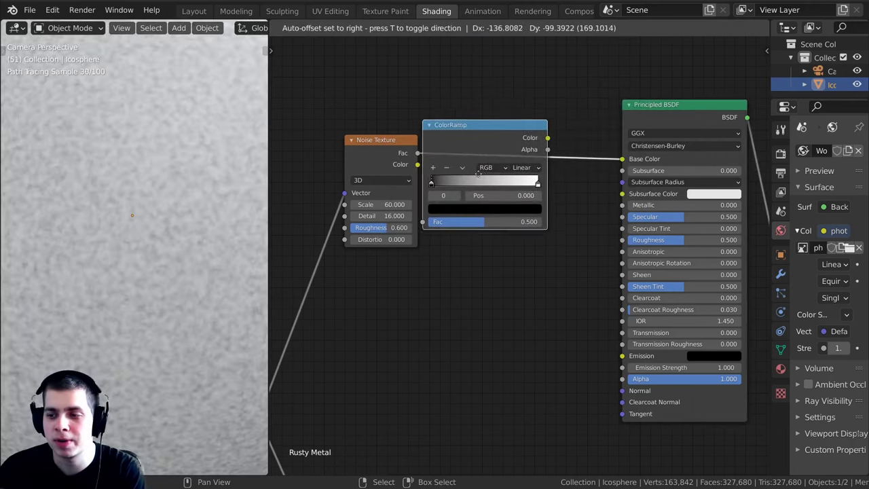
left_click(496, 123)
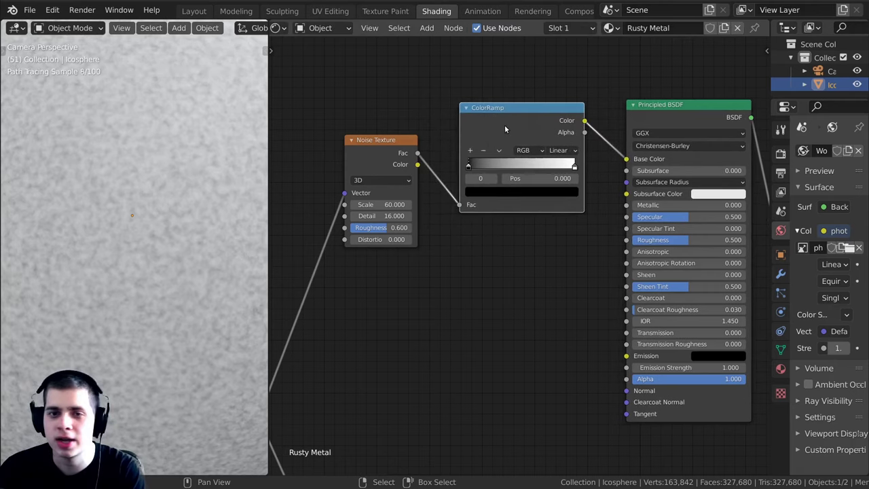
Move the ColorRamp's black stop to about position 0.160 and its white stop to about 0.853
scroll(463, 168, "up", 2)
scroll(444, 182, "up", 2)
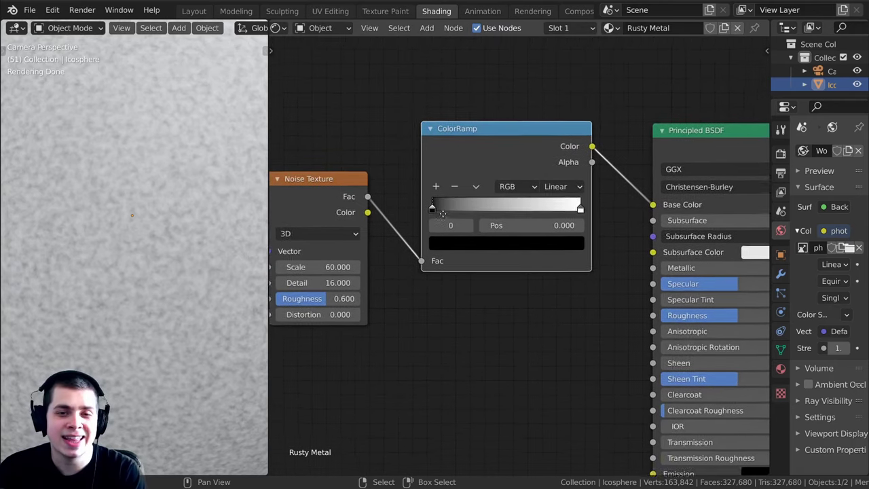
left_click_drag(424, 204, 436, 211)
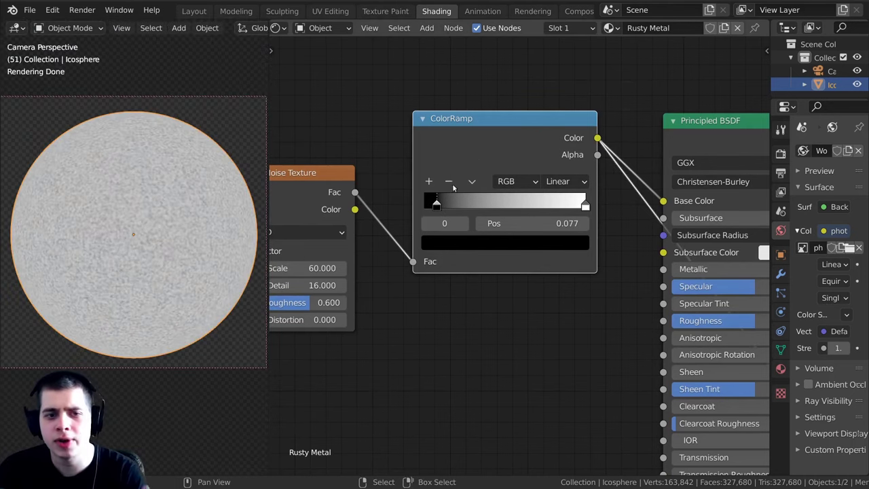
scroll(449, 190, "up", 1)
scroll(501, 115, "up", 1)
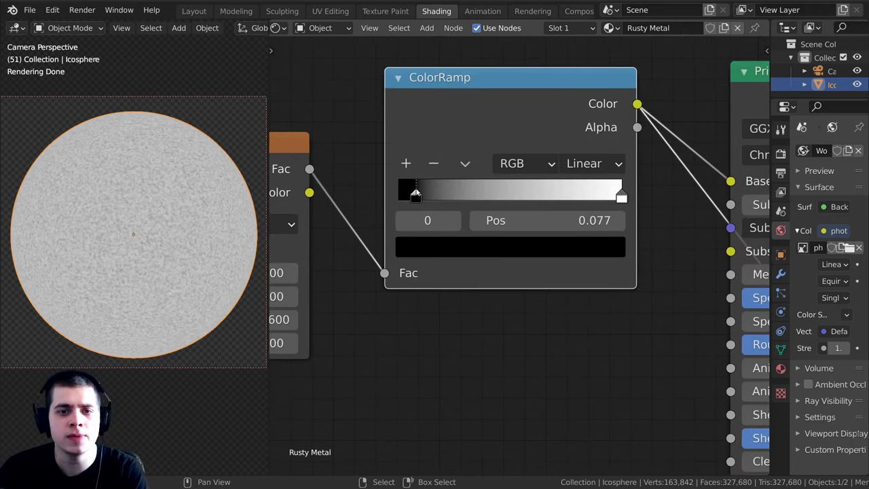
left_click_drag(416, 194, 432, 196)
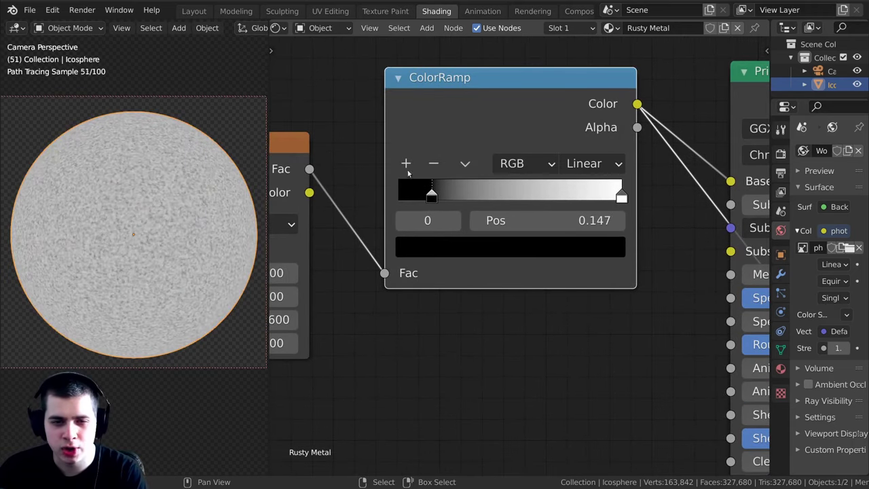
mouse_move(438, 196)
left_mouse_down()
mouse_move(590, 204)
mouse_move(432, 211)
mouse_move(438, 200)
left_mouse_up()
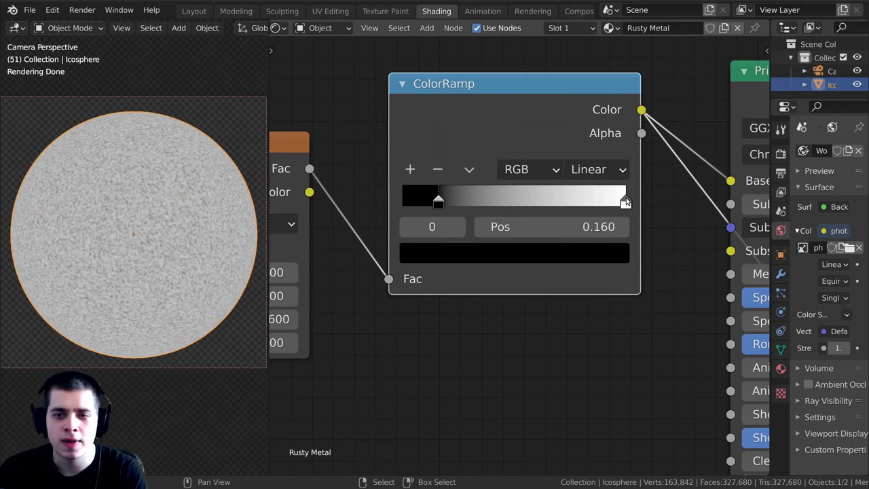
left_click_drag(625, 199, 592, 202)
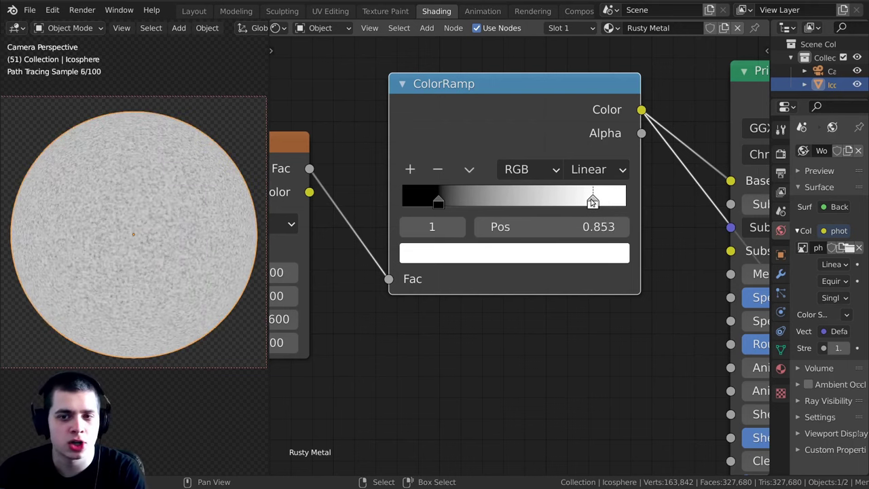
Recolour the ColorRamp's white stop to a dark, muted brown
left_click(566, 256)
scroll(380, 312, "down", 3)
middle_click_drag(450, 313, 457, 381)
scroll(462, 379, "up", 3)
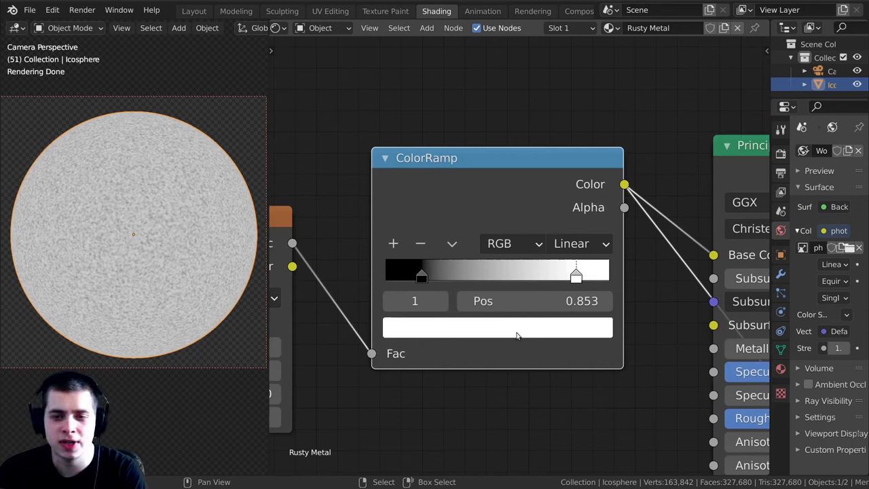
left_click(505, 332)
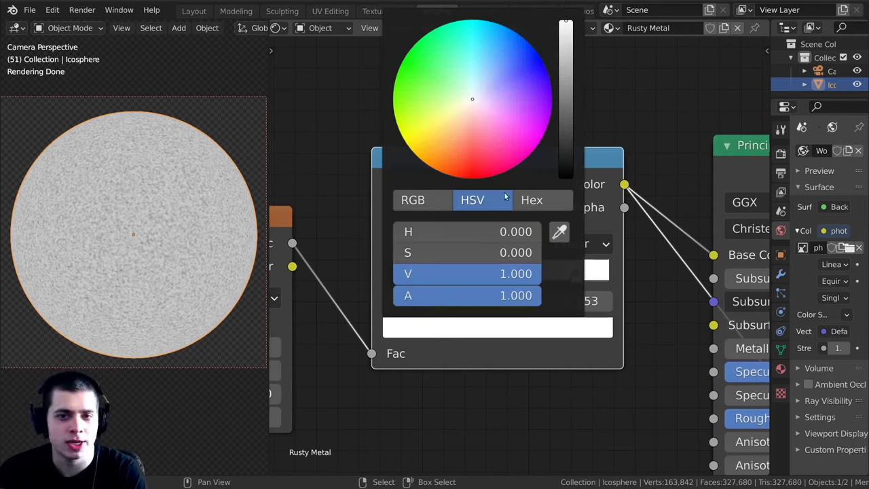
left_click(460, 121)
left_click_drag(459, 120, 459, 127)
left_click_drag(568, 61, 531, 131)
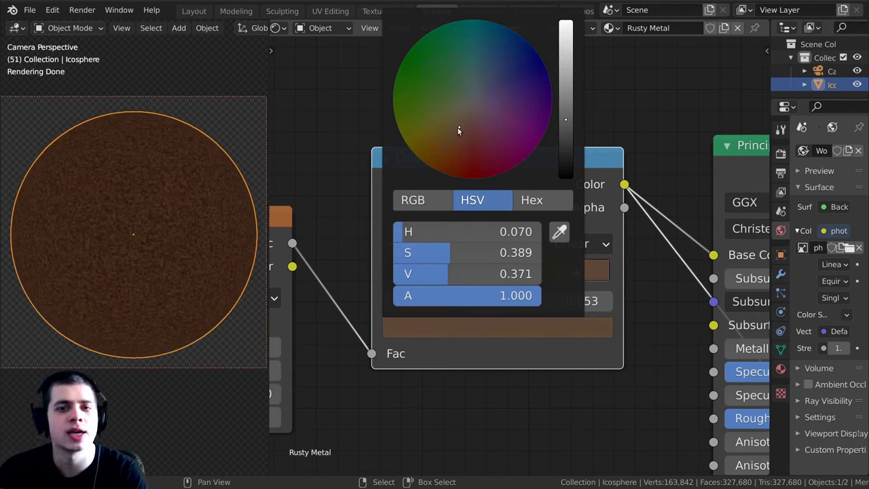
left_click_drag(459, 127, 459, 127)
left_click_drag(566, 119, 565, 121)
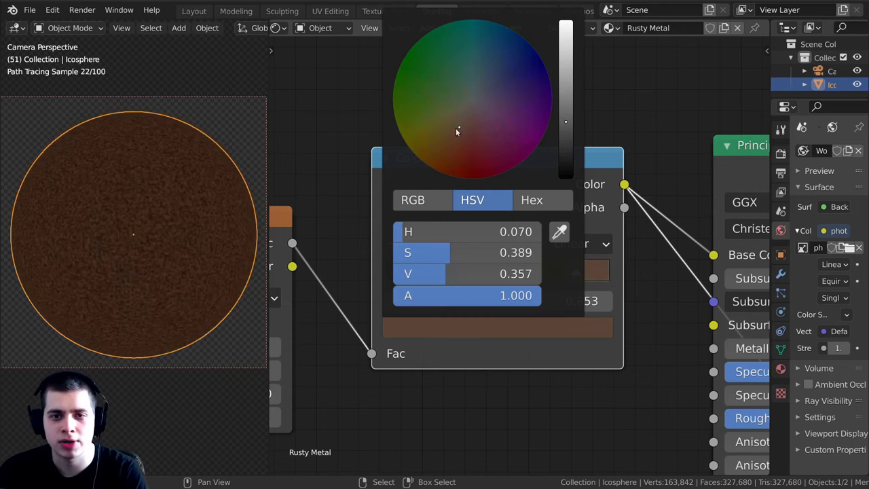
mouse_move(458, 127)
left_mouse_down()
mouse_move(469, 107)
mouse_move(450, 133)
mouse_move(458, 125)
left_mouse_up()
left_click_drag(571, 122, 571, 126)
left_click_drag(460, 126, 457, 129)
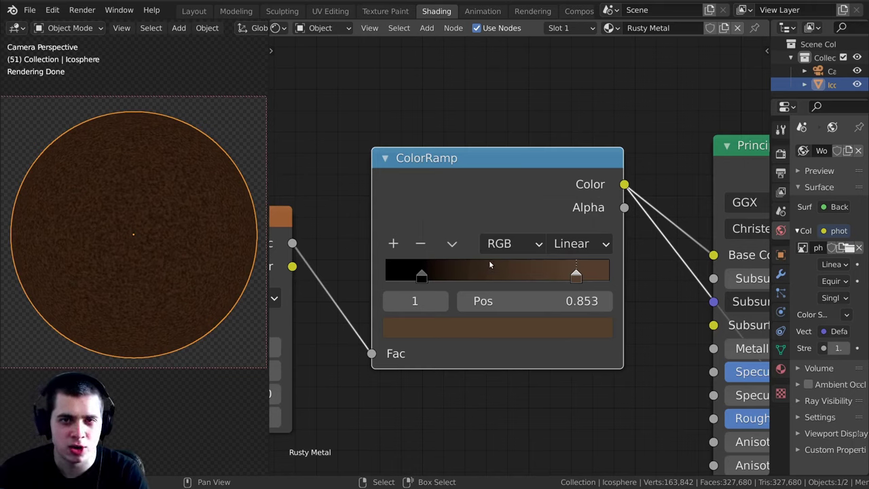
Add a ColorRamp stop at about position 0.577 and colour it dark reddish brown, about hue 0.057 and saturation 0.602
left_click(394, 244)
left_click_drag(499, 276, 514, 275)
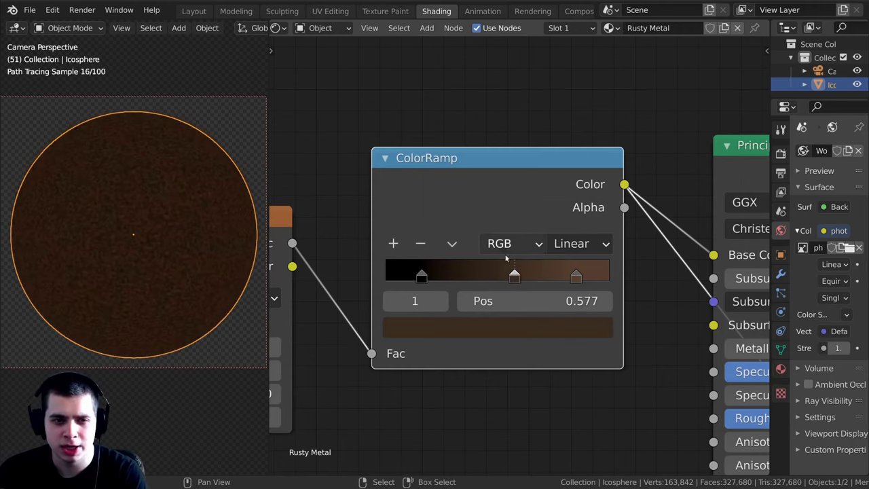
left_click(496, 335)
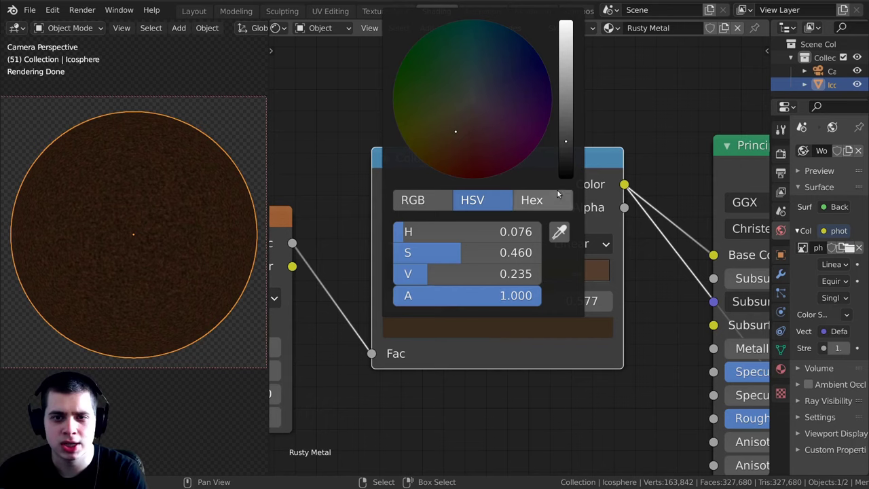
mouse_move(460, 138)
left_mouse_down()
mouse_move(462, 146)
mouse_move(455, 142)
left_mouse_up()
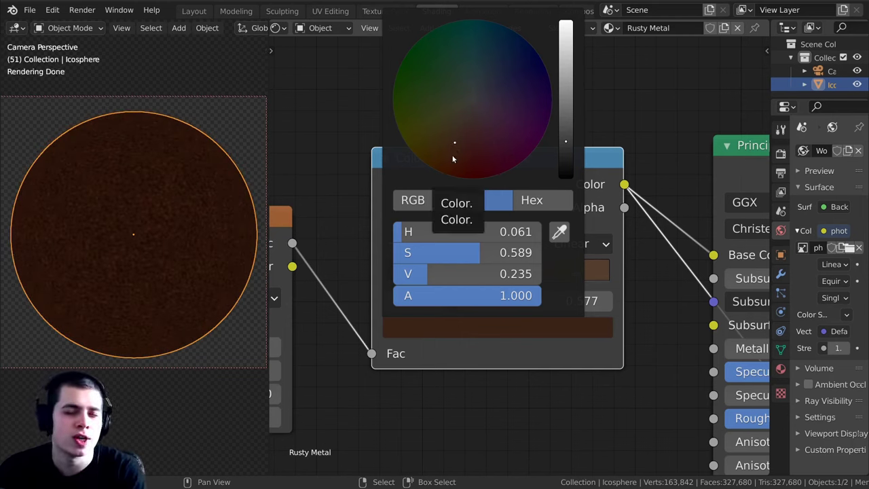
left_click_drag(454, 142, 456, 143)
left_click_drag(562, 138, 566, 142)
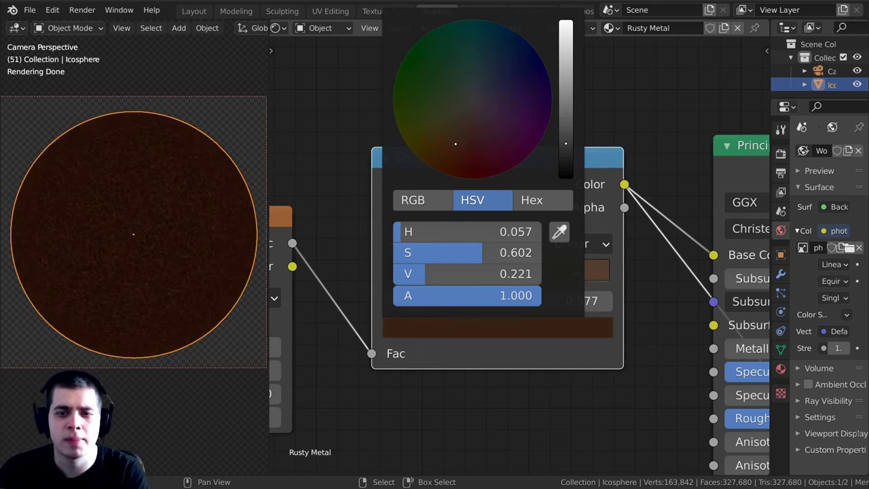
left_click_drag(566, 144, 565, 142)
Switch the sphere's preview from the ColorRamp back to the new Principled BSDF
middle_click_drag(189, 253, 209, 268, "shift")
scroll(157, 216, "up", 3)
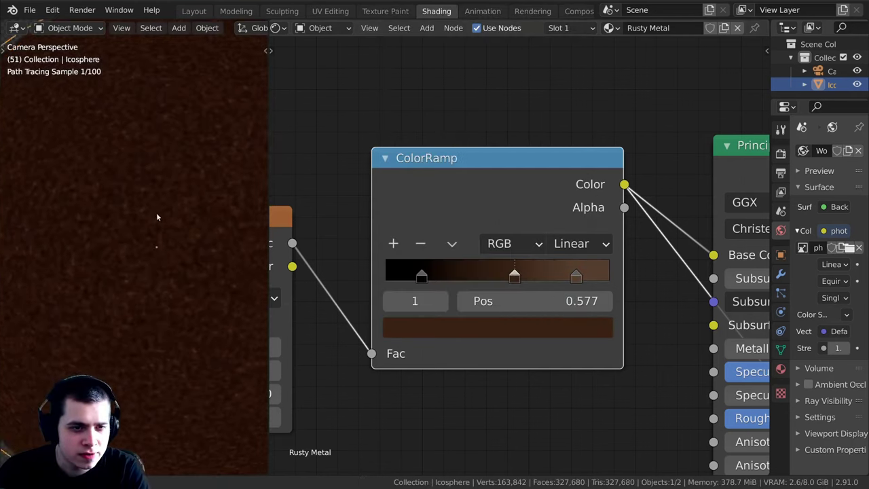
scroll(116, 144, "down", 5)
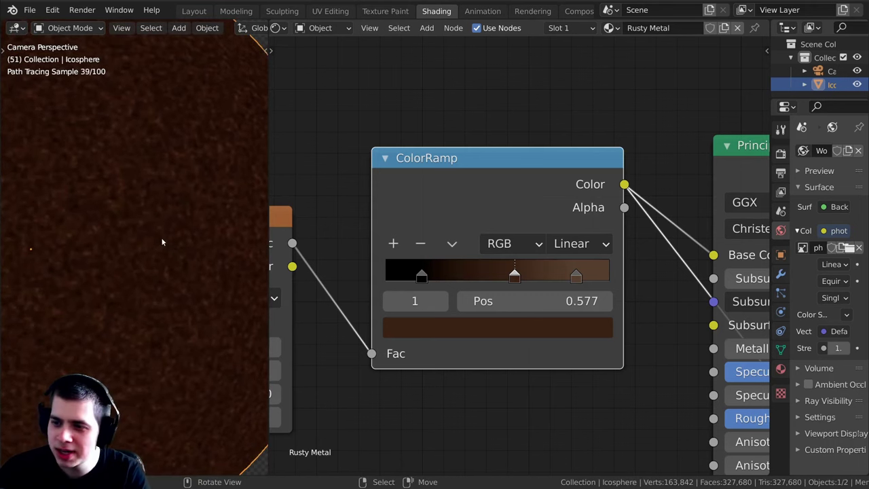
middle_click_drag(160, 239, 191, 243, "shift")
scroll(428, 257, "down", 4)
middle_click_drag(599, 206, 534, 203)
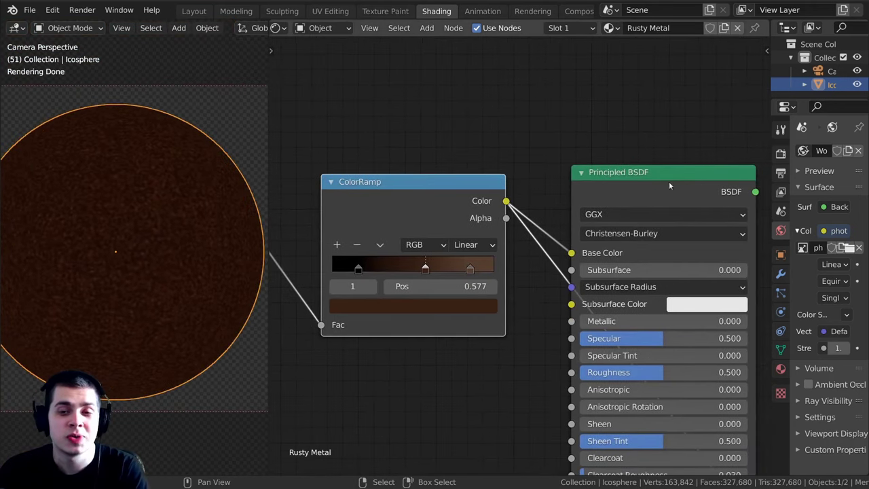
left_click(652, 185, "ctrl+shift")
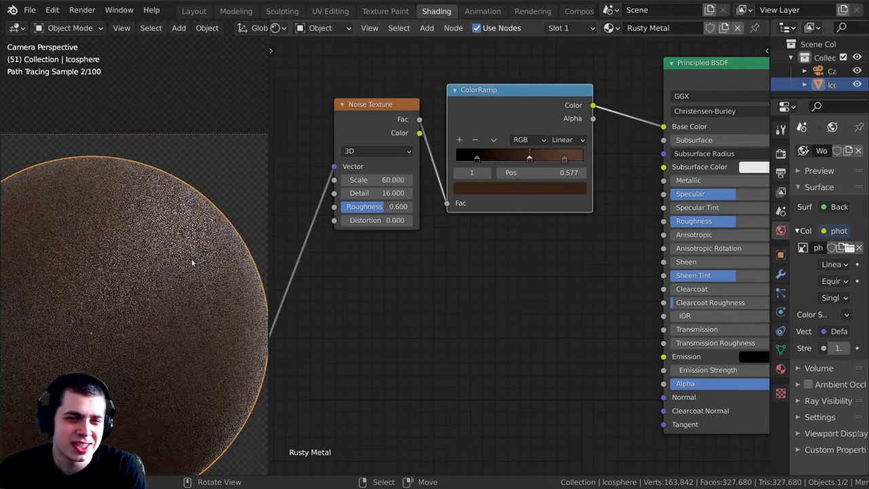
Connect the ColorRamp's Color output to the Principled BSDF's Normal input and shift the Noise Texture and ColorRamp away from the shader
left_click_drag(598, 119, 662, 384)
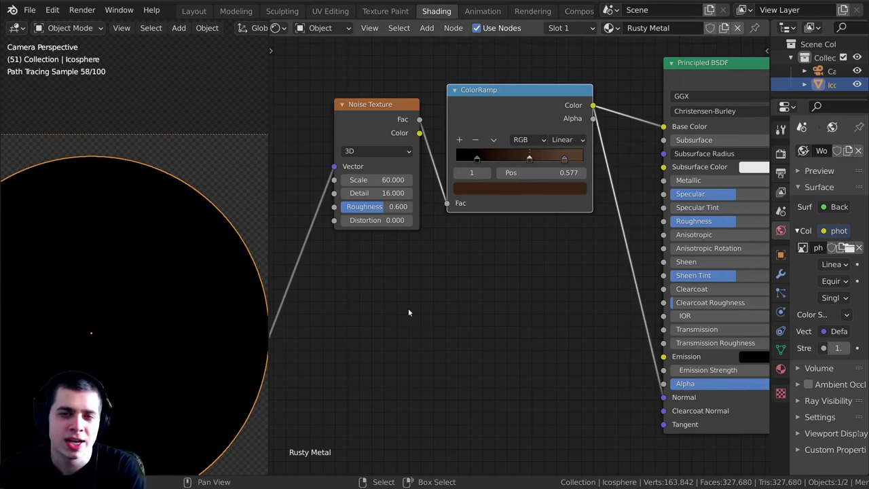
middle_click_drag(445, 319, 486, 305)
left_click_drag(417, 111, 401, 115)
left_click_drag(536, 102, 514, 122)
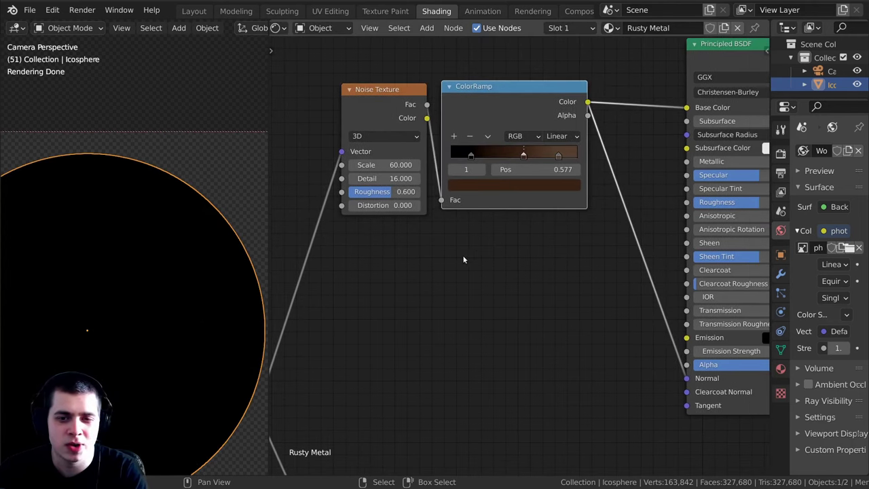
Insert a Bump node between the ColorRamp and the Principled BSDF's Normal input, with the ColorRamp's Color feeding its Height
key("shift+a")
type("bump")
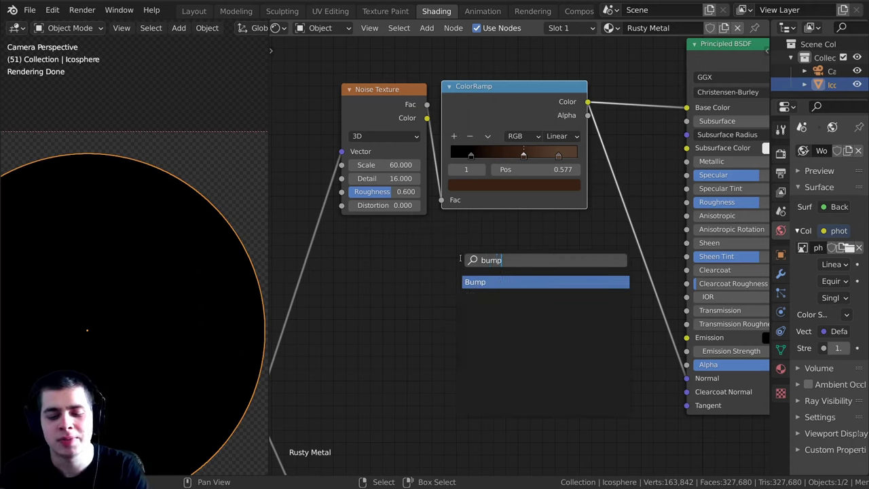
left_click(473, 282)
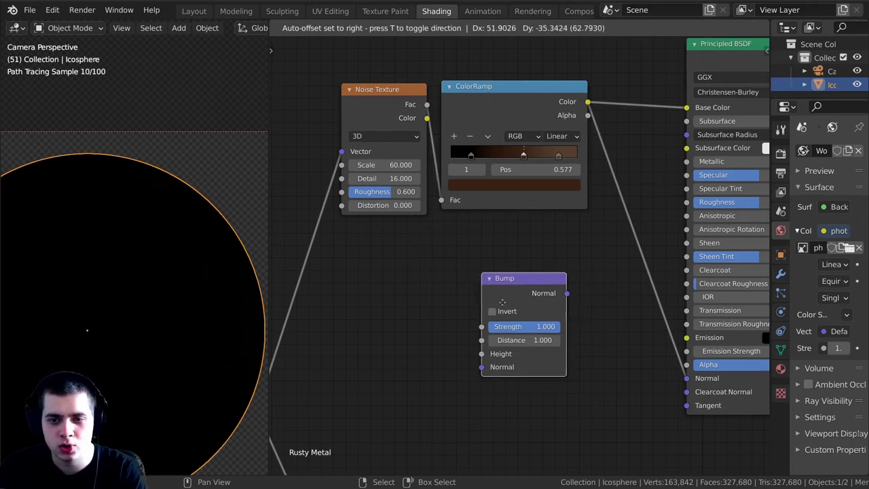
left_click(647, 281)
left_click_drag(648, 282, 677, 286)
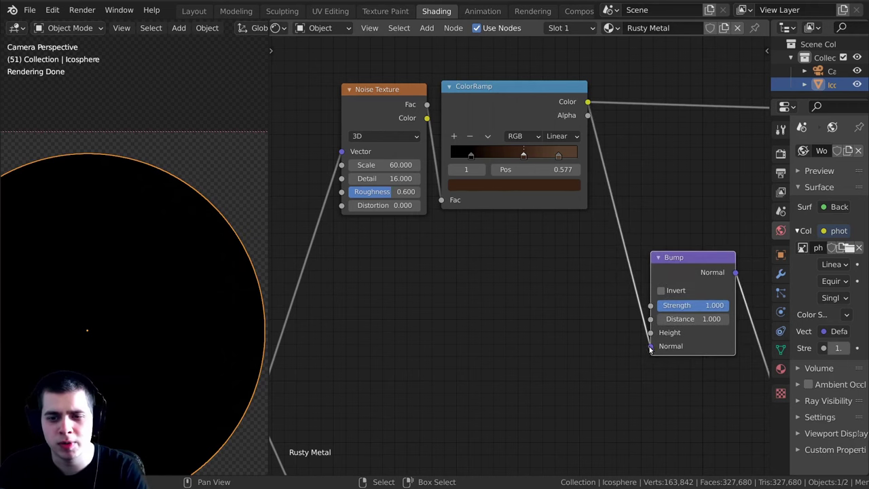
left_click_drag(650, 346, 650, 333)
middle_click_drag(673, 276, 497, 218)
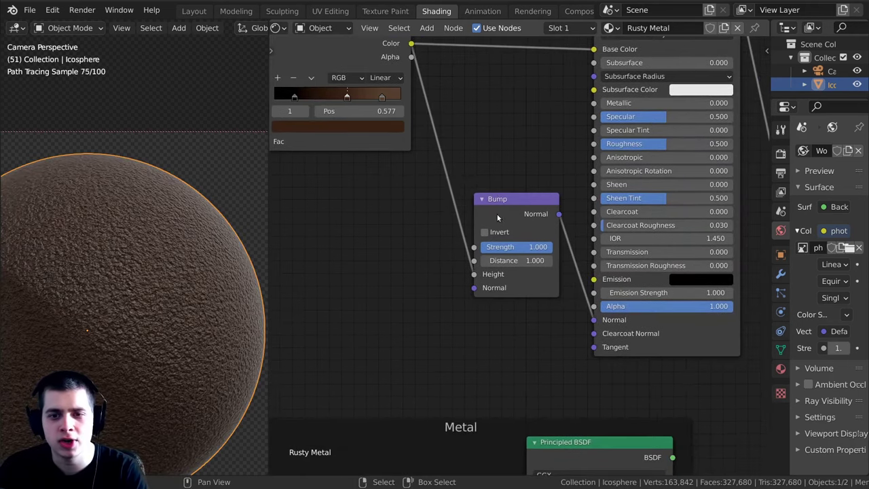
left_click_drag(497, 217, 498, 222)
Set the Bump node's strength to 0.16
scroll(183, 224, "up", 5)
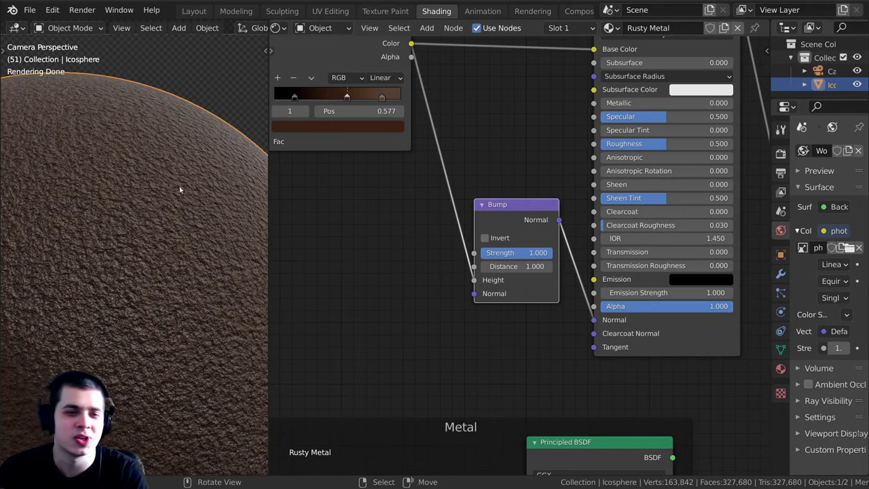
mouse_move(427, 333)
middle_mouse_down()
mouse_move(440, 349)
mouse_move(421, 365)
middle_mouse_up()
scroll(381, 266, "up", 1)
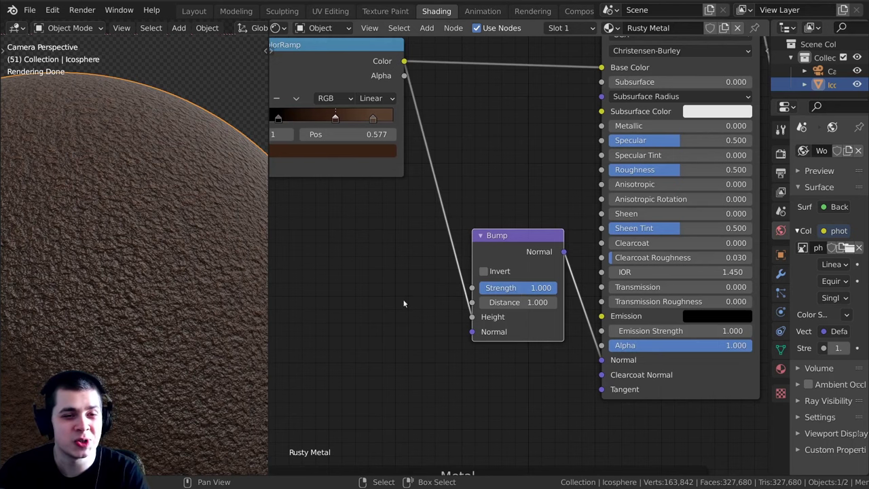
left_click(504, 287)
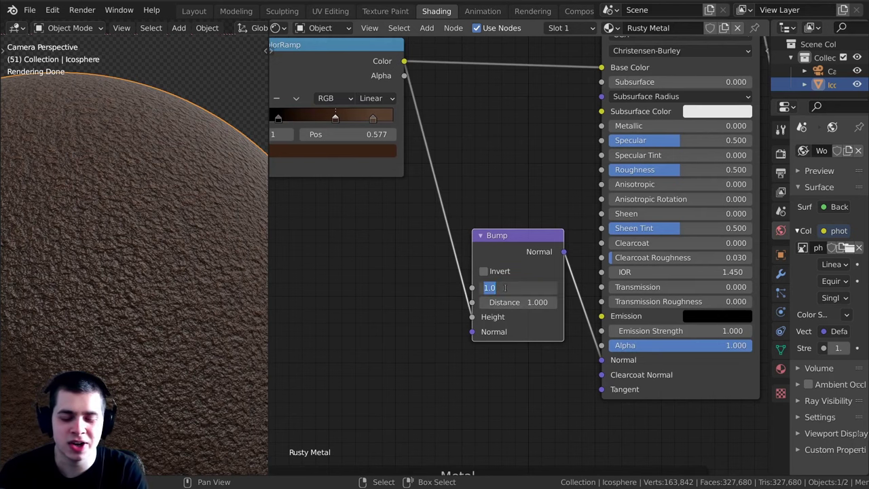
type(".1")
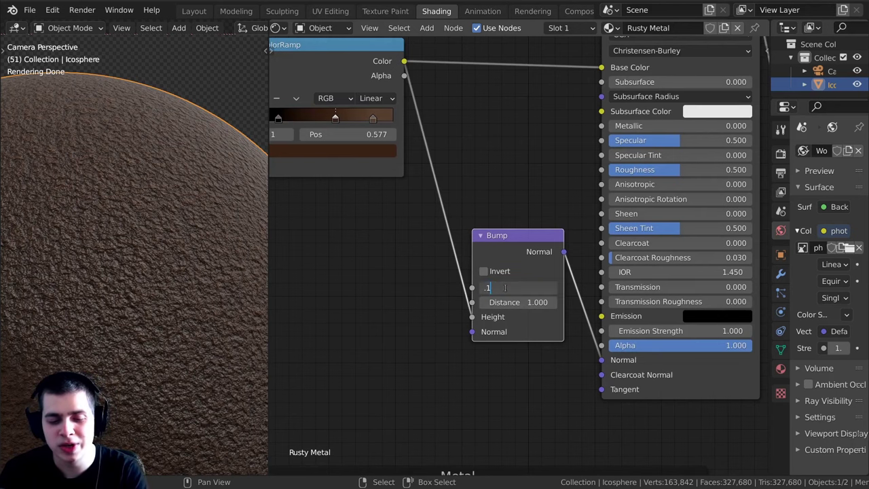
type("6")
key("Return")
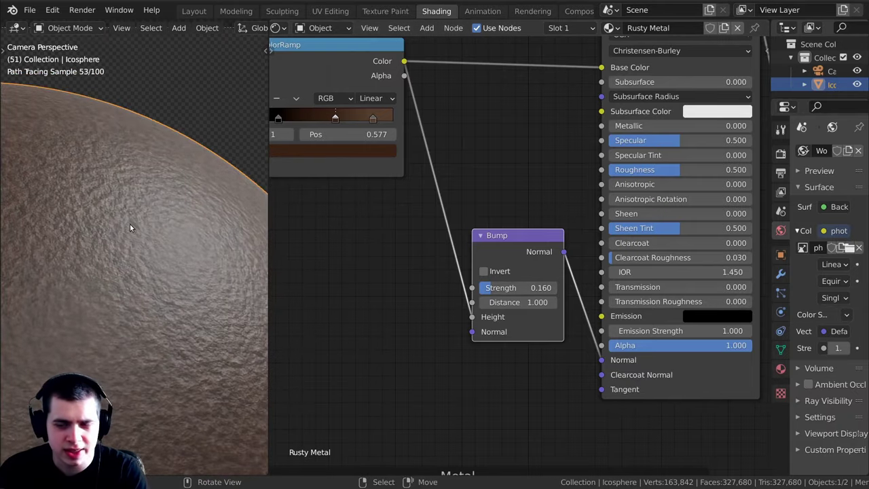
Connect the ColorRamp's Color output to the Principled BSDF's Roughness input and inspect the sphere's surface
scroll(458, 246, "down", 2)
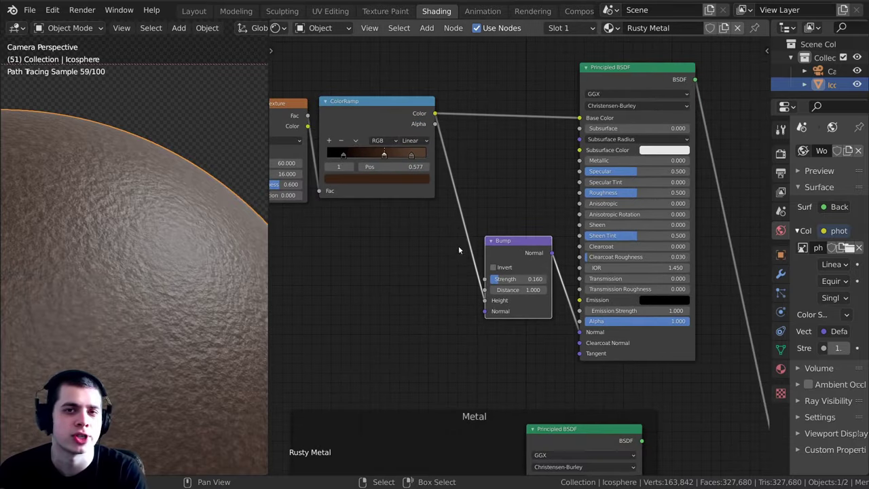
scroll(520, 256, "up", 1)
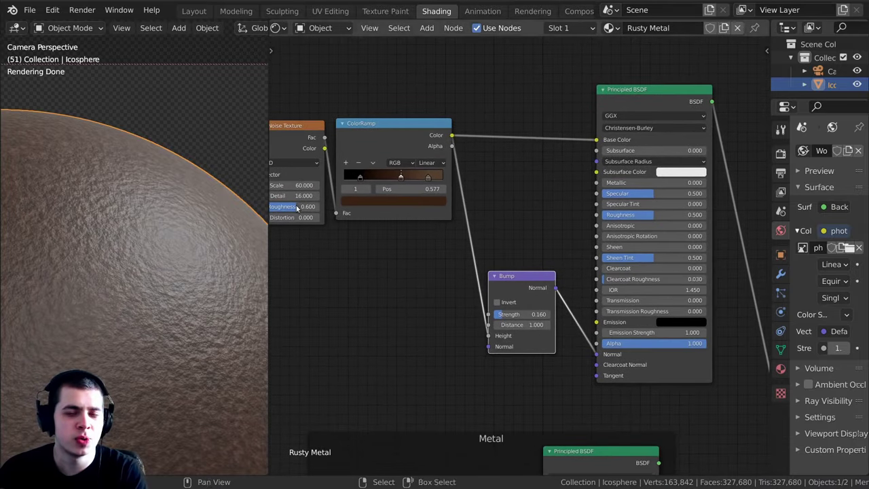
scroll(162, 263, "up", 1)
scroll(647, 216, "up", 2)
mouse_move(648, 209)
left_mouse_down()
mouse_move(668, 209)
mouse_move(648, 209)
left_mouse_up()
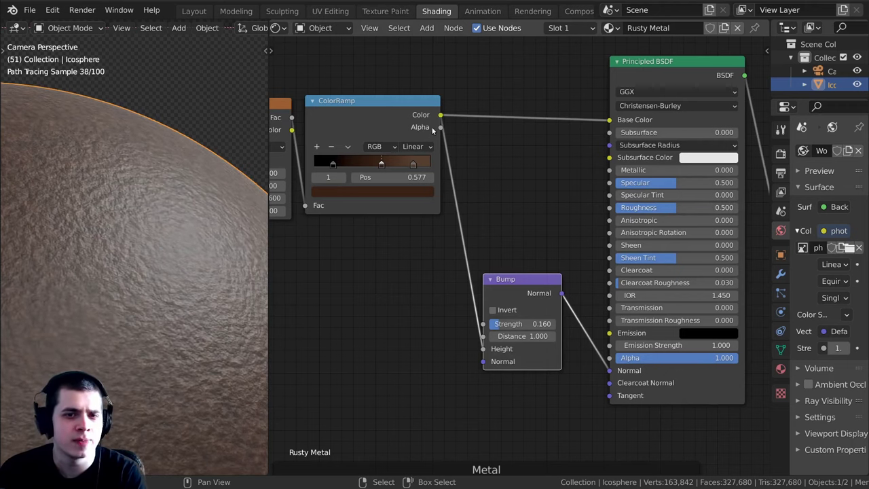
left_click_drag(551, 161, 608, 211)
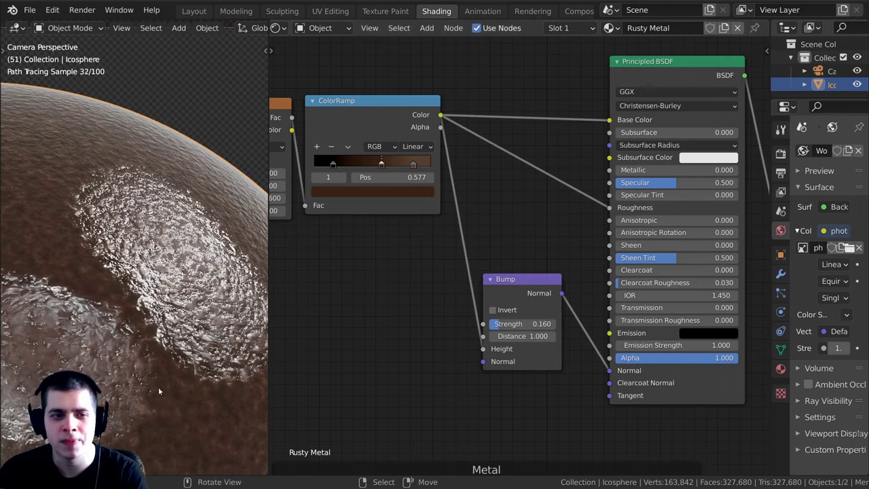
scroll(159, 305, "down", 3)
scroll(183, 248, "up", 2)
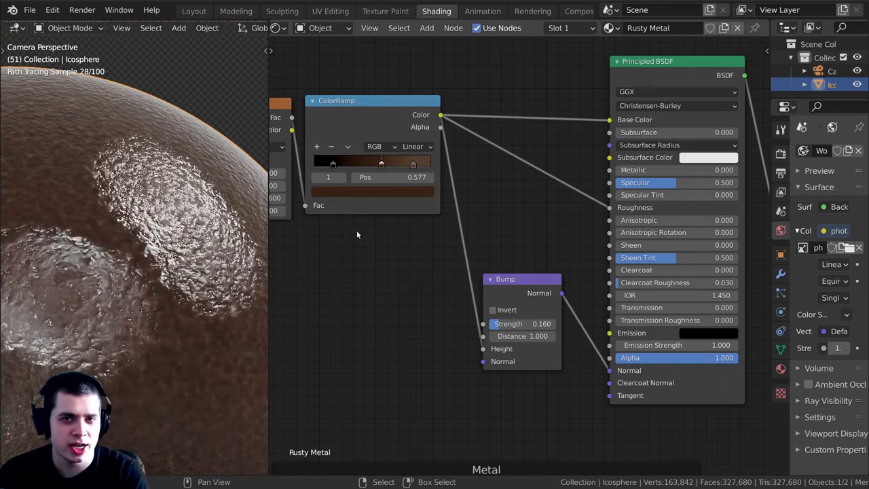
Insert a second ColorRamp into the link feeding the Principled BSDF's Roughness and arrange it above the Bump node
scroll(448, 197, "up", 1)
left_click_drag(373, 117, 380, 133)
middle_click_drag(321, 151, 469, 181)
left_click_drag(377, 123, 357, 149)
mouse_move(519, 137)
left_mouse_down()
mouse_move(501, 148)
mouse_move(511, 140)
left_mouse_up()
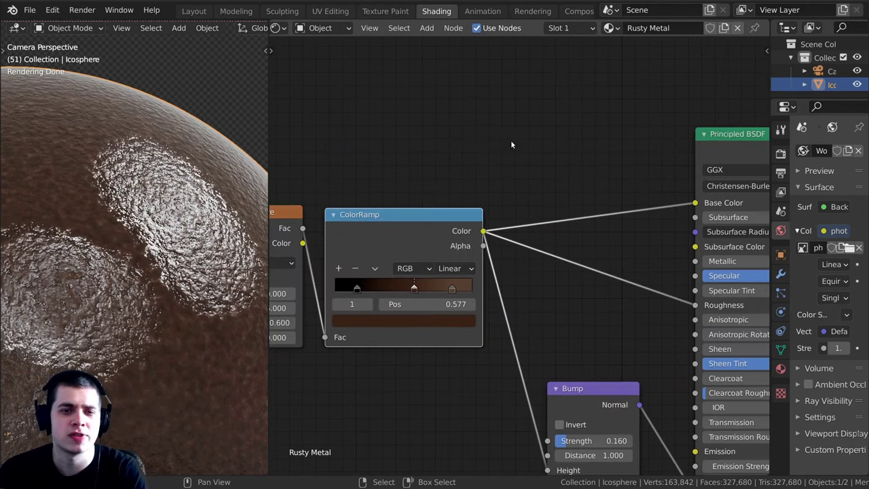
key("shift+a")
left_click(505, 134)
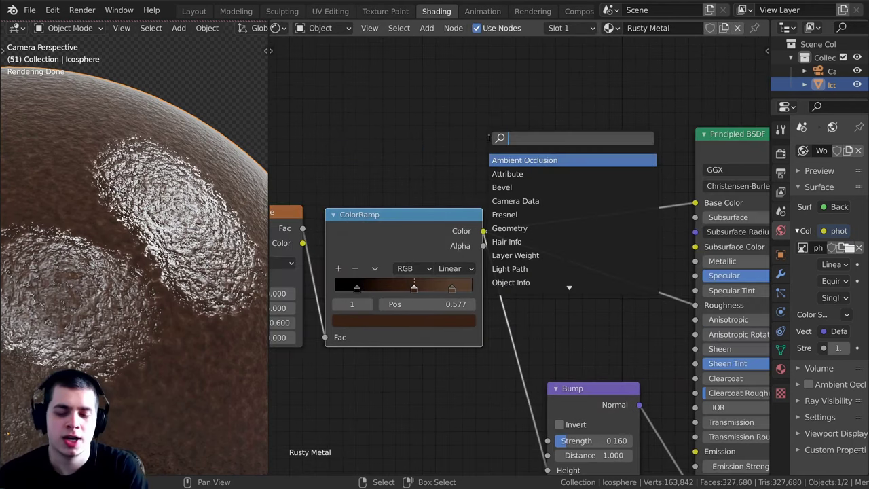
type("col")
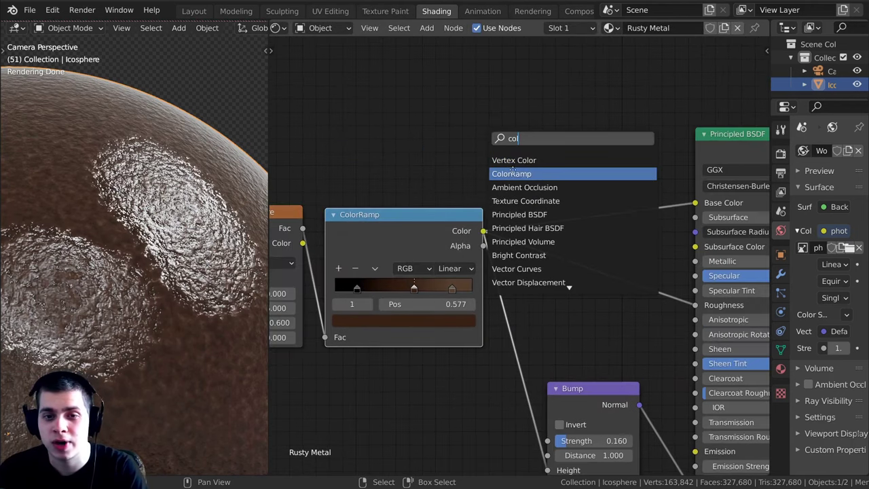
left_click(512, 173)
left_click(558, 269)
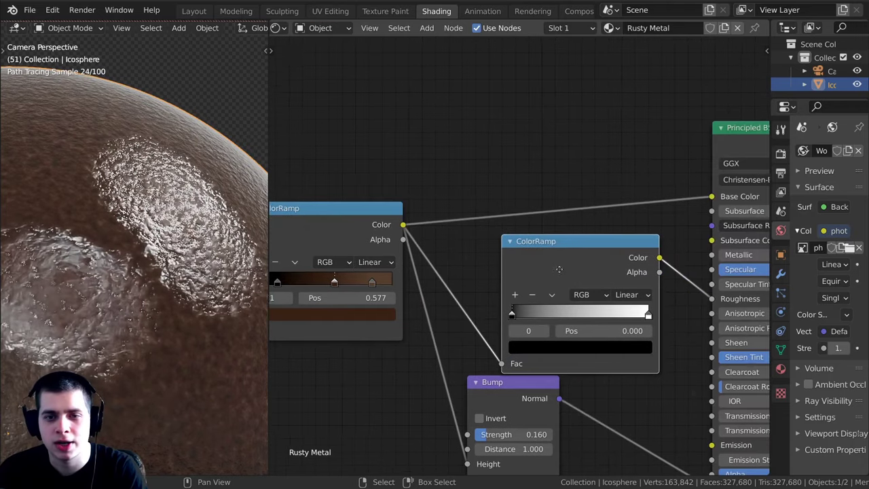
left_click_drag(569, 264, 583, 256)
left_click_drag(509, 402, 510, 408)
left_click_drag(553, 240, 556, 245)
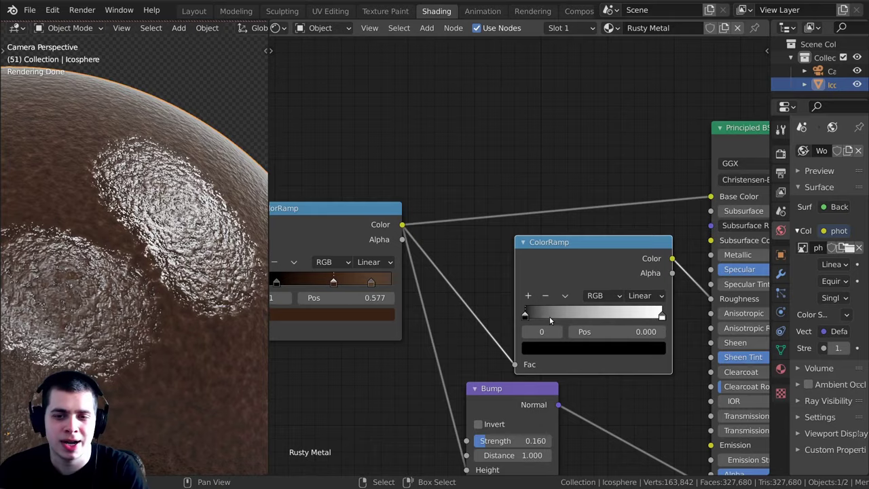
Invert the roughness ColorRamp by moving its black stop to about 0.347 and its white stop to 0
left_click_drag(527, 315, 573, 315)
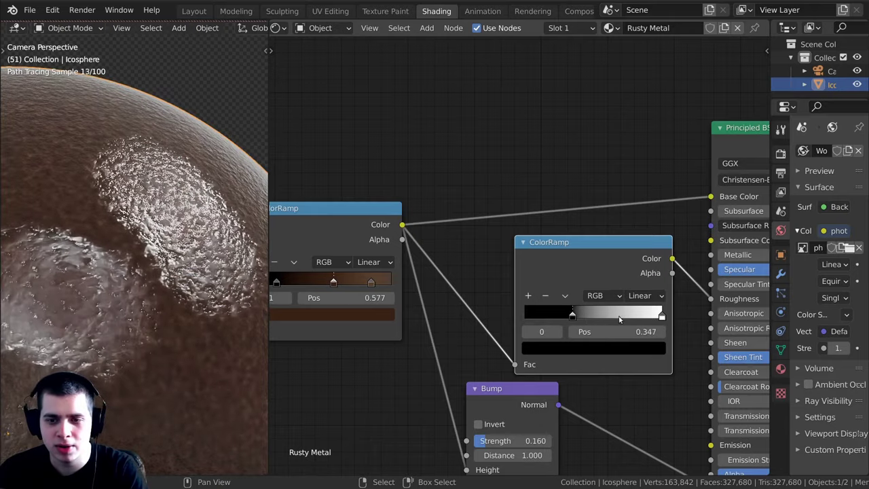
left_click_drag(662, 315, 525, 315)
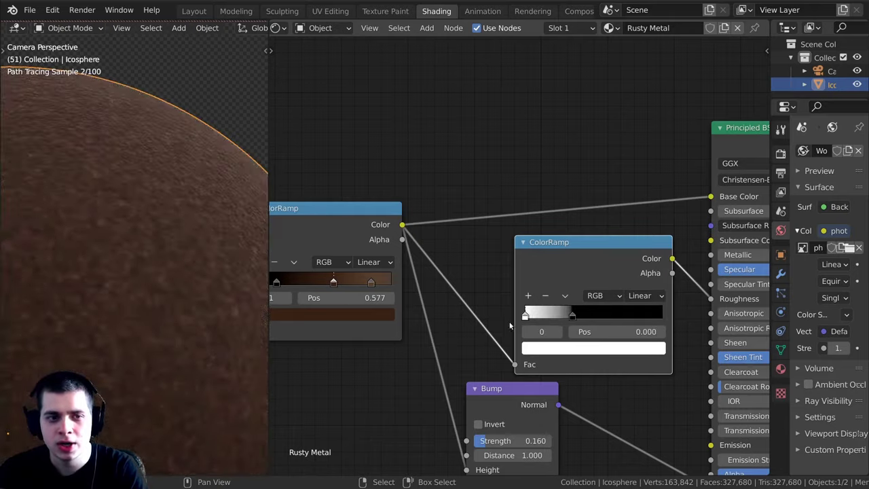
scroll(214, 223, "down", 2)
scroll(152, 242, "up", 2)
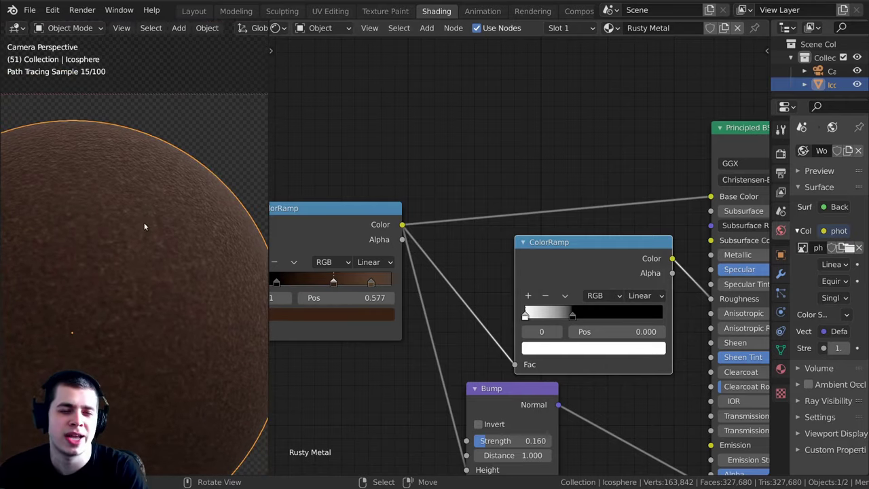
Preview the roughness ColorRamp on the sphere and move its black stop to about 0.172
middle_click_drag(532, 283, 521, 279)
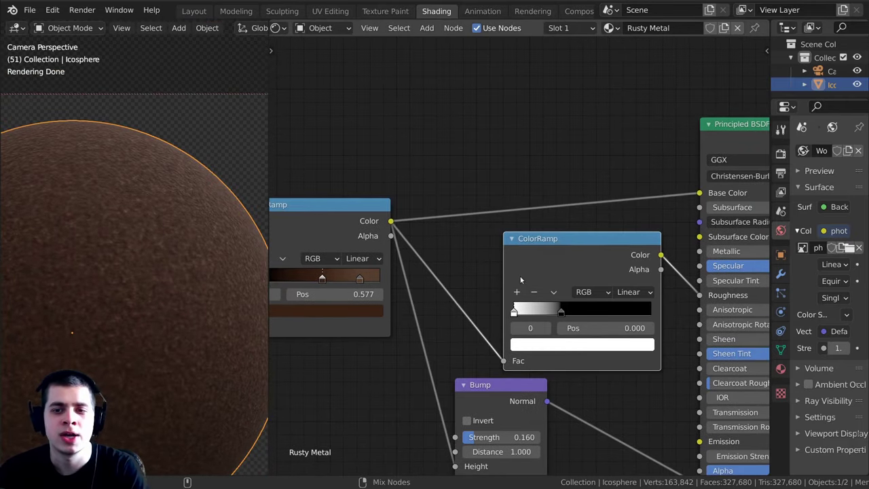
left_click(552, 266, "ctrl+shift")
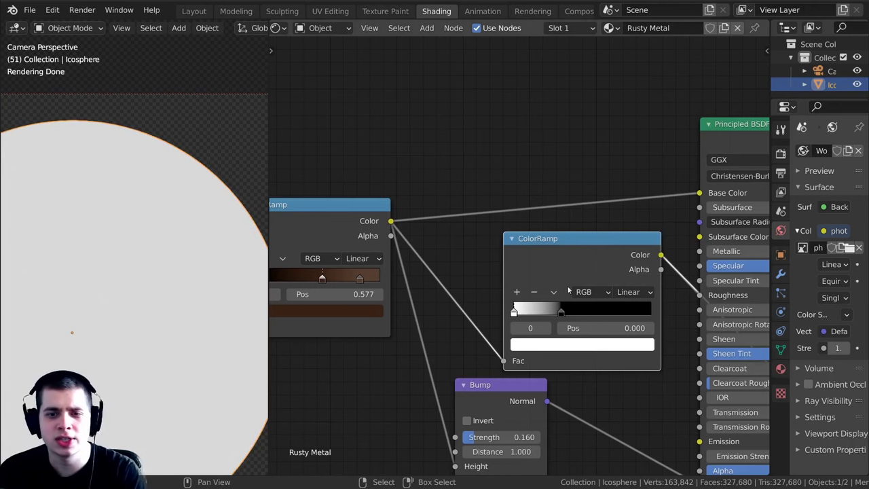
scroll(561, 319, "up", 1)
left_click_drag(565, 320, 528, 323)
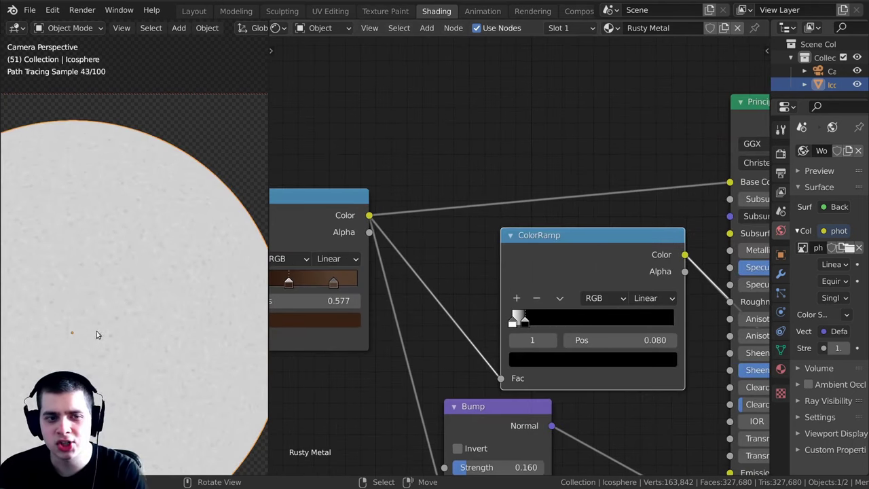
scroll(519, 345, "up", 3)
left_click_drag(526, 340, 522, 340)
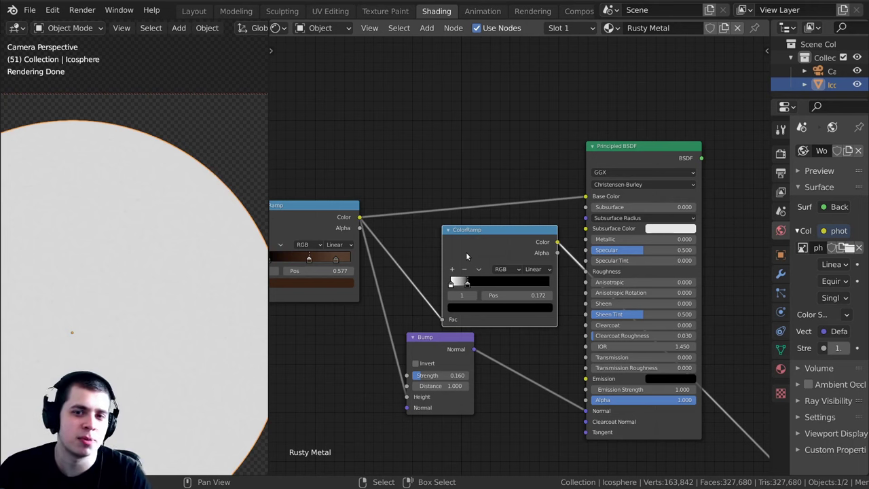
Switch the preview back to the Principled BSDF and move the roughness ColorRamp's black stop to about 0.040
scroll(461, 134, "up", 1)
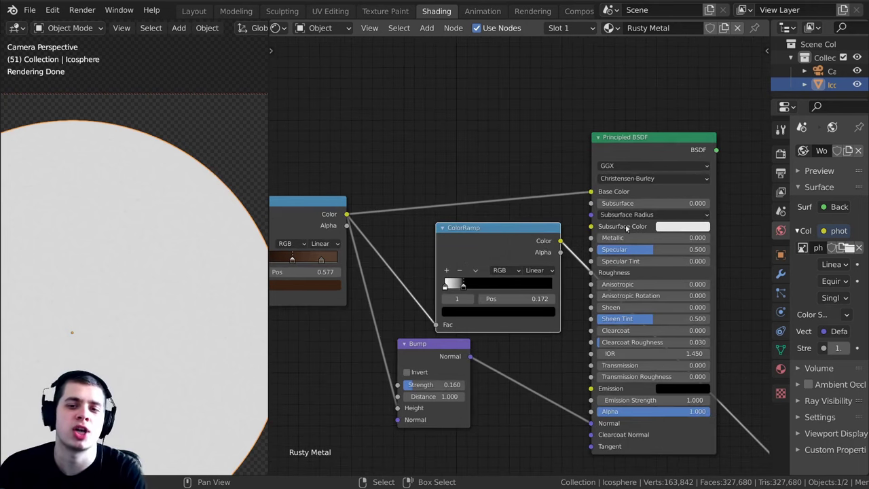
left_click(626, 143, "ctrl+shift")
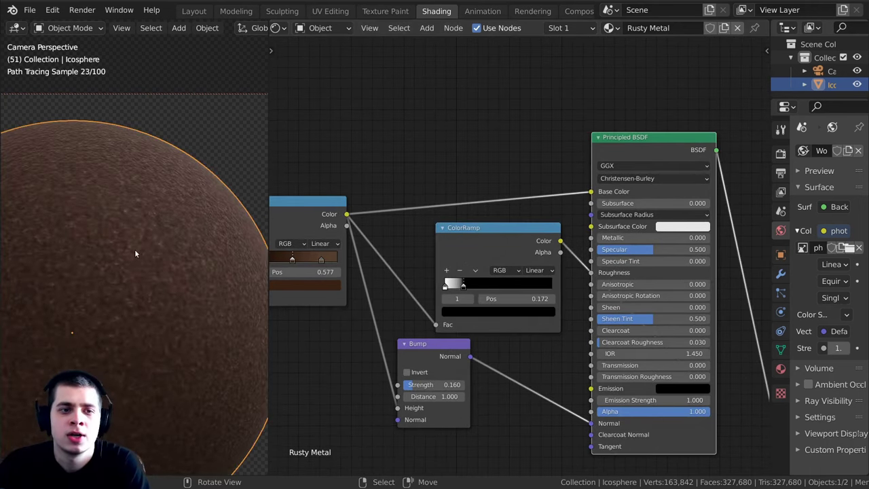
scroll(506, 260, "up", 2)
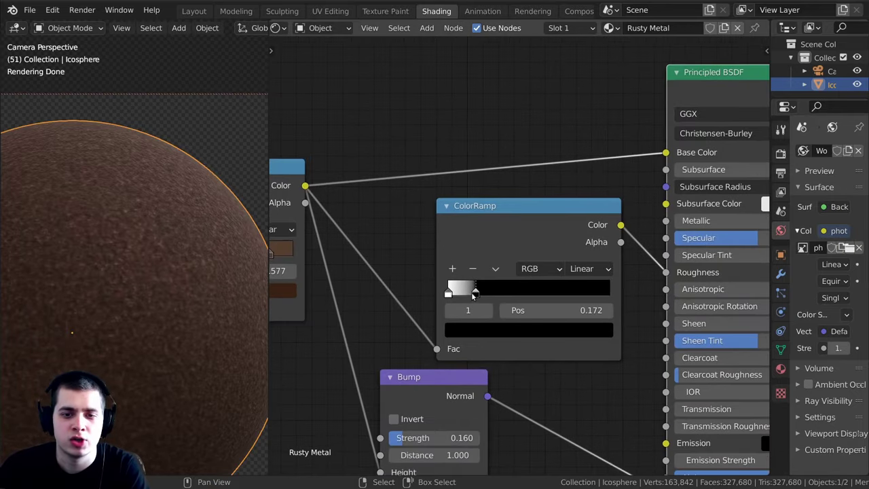
left_click_drag(473, 293, 454, 291)
scroll(110, 141, "up", 2)
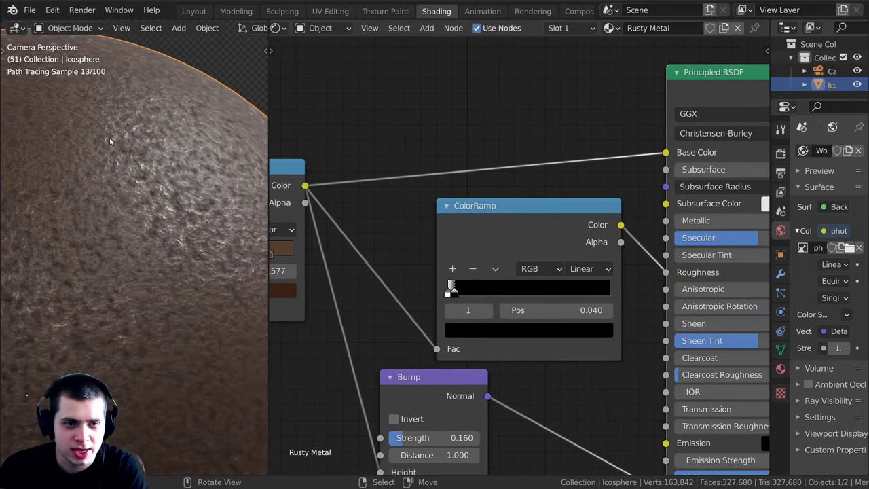
middle_click_drag(380, 233, 390, 238)
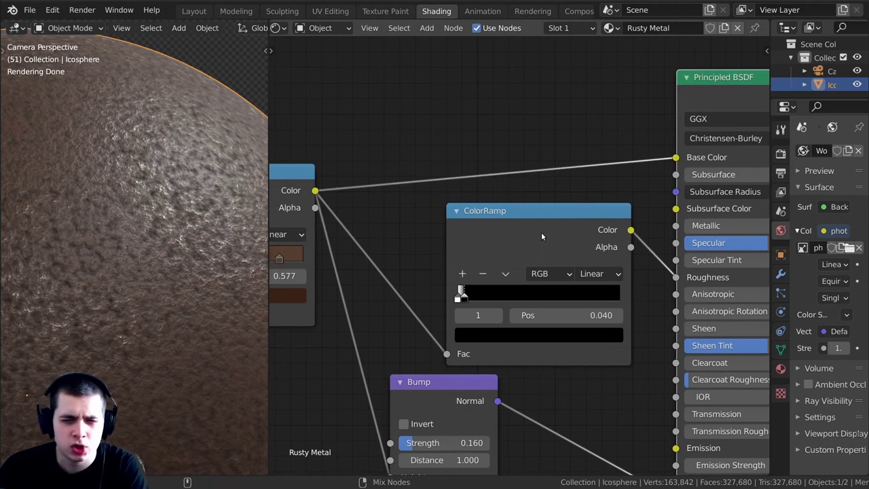
Check the roughness ColorRamp's pattern on the sphere, then return the preview to the Principled BSDF
left_click(541, 232, "ctrl+shift")
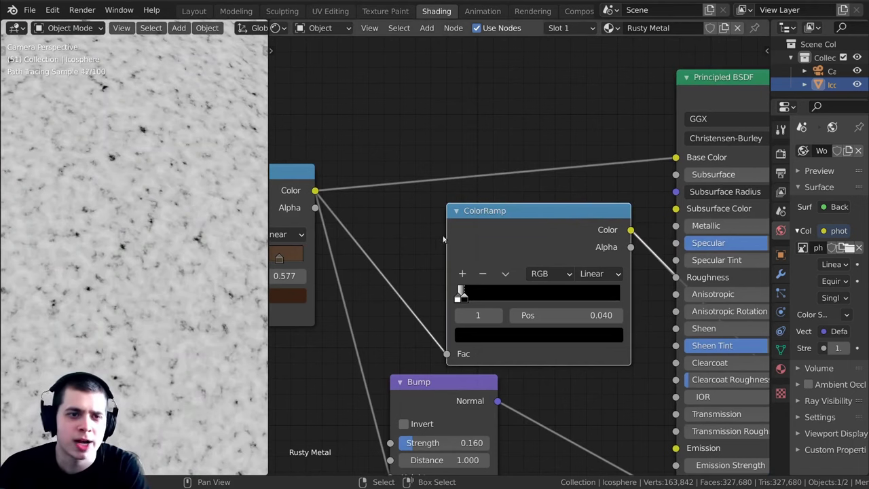
middle_click_drag(705, 86, 678, 120)
left_click(680, 119, "ctrl+shift")
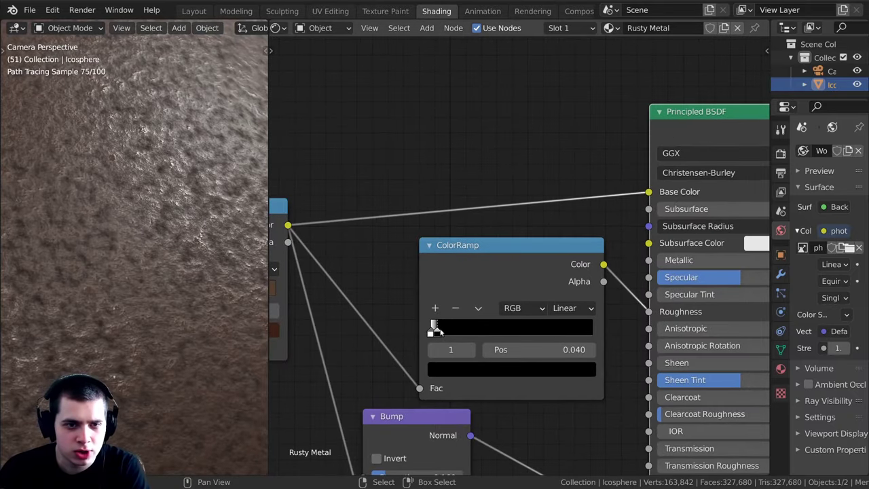
Move the roughness ColorRamp's black stop to about 0.064 and inspect the rust surface up close
left_click_drag(437, 329, 444, 330)
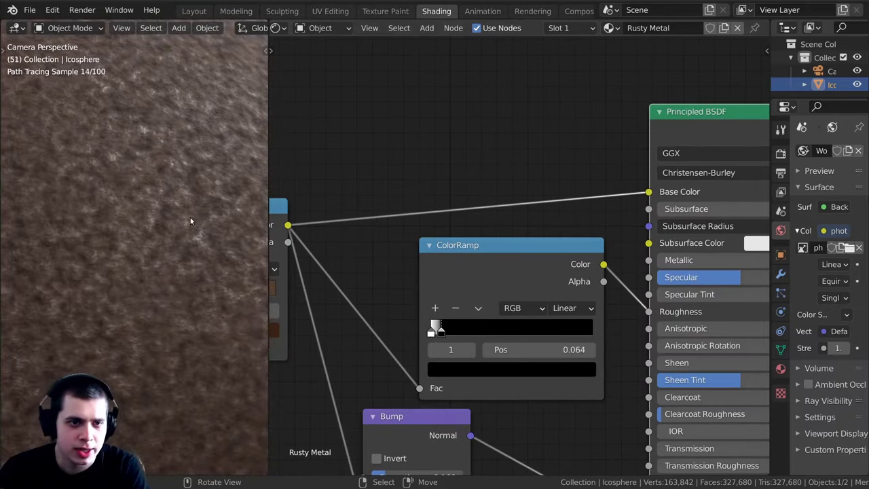
scroll(199, 261, "down", 4)
scroll(195, 263, "up", 4)
scroll(87, 246, "up", 3)
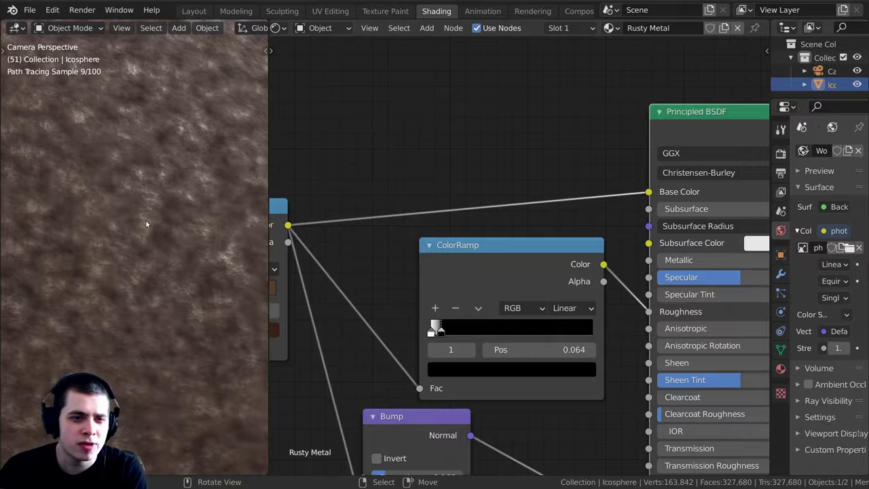
Move the roughness ColorRamp's black stop to about 0.077 and shift the ColorRamp node slightly
left_click_drag(444, 331, 446, 331)
scroll(94, 262, "down", 5)
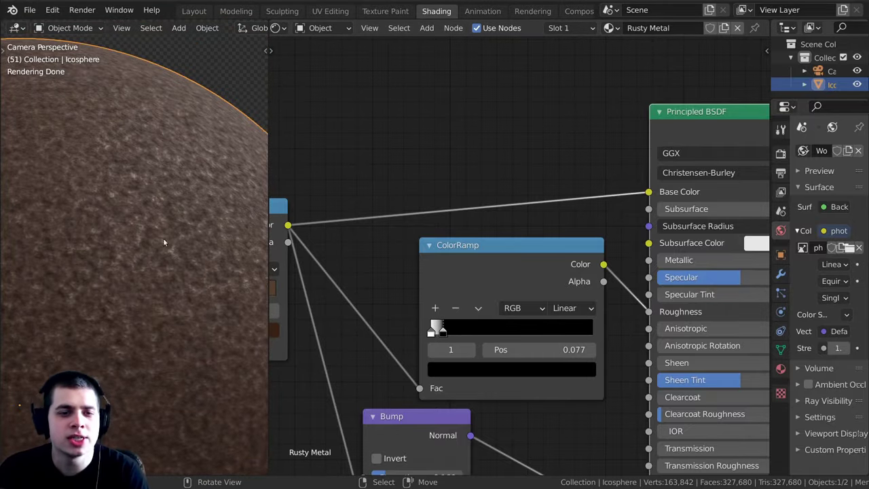
left_click_drag(481, 246, 488, 236)
scroll(138, 221, "down", 2)
scroll(180, 249, "up", 4)
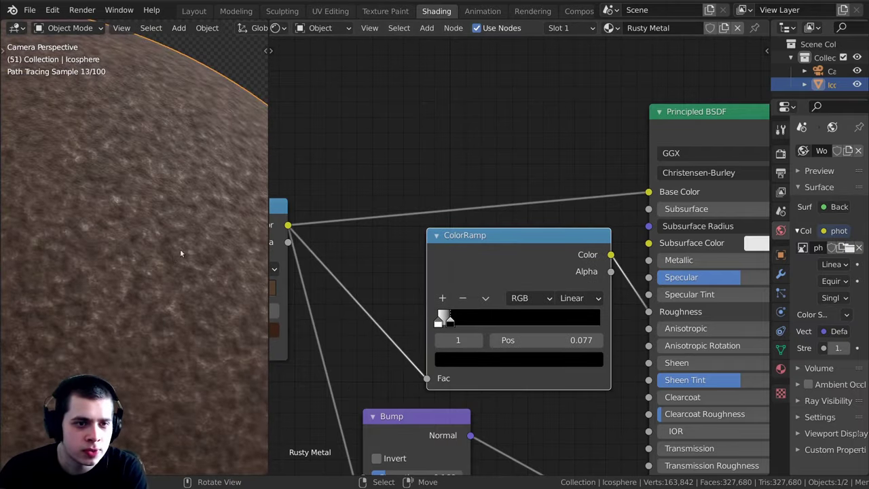
Examine the whole rust sphere alongside the rust noise, colour ramp, bump and roughness node chain
scroll(180, 253, "down", 5)
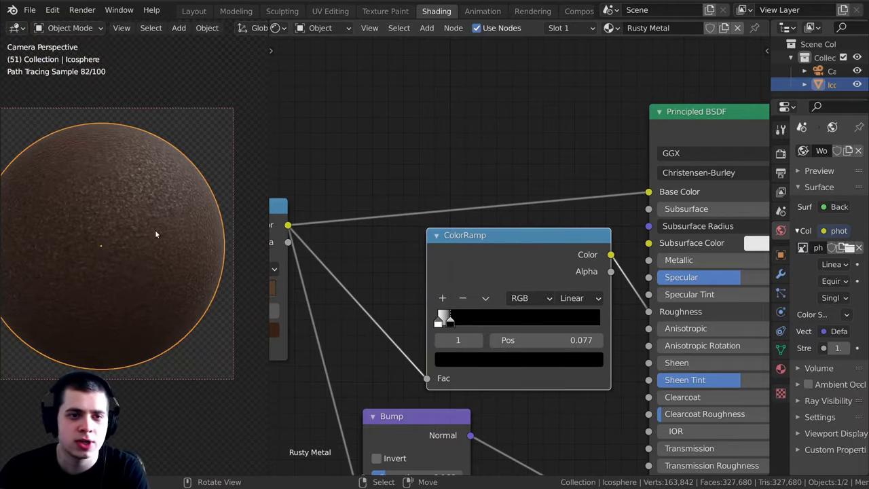
middle_click_drag(156, 230, 171, 233, "shift")
middle_click_drag(477, 250, 536, 201)
left_click_drag(536, 201, 533, 204)
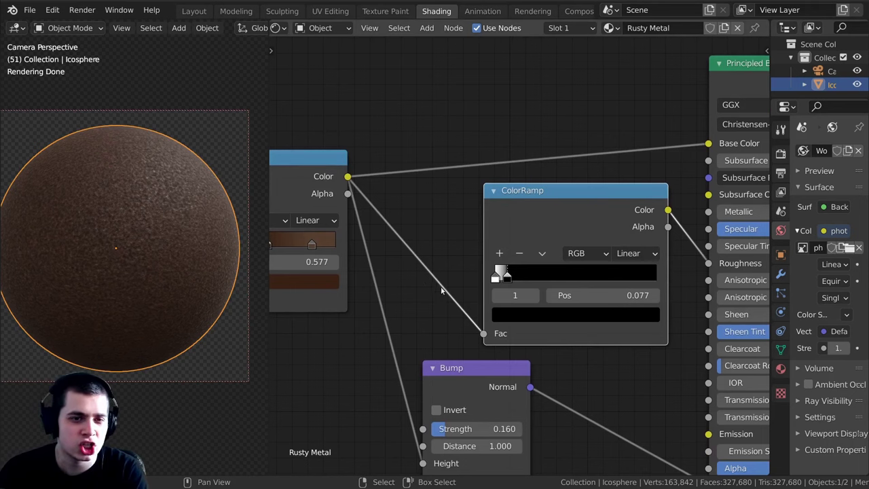
middle_click_drag(442, 292, 584, 250)
scroll(584, 251, "down", 4)
left_click(500, 157)
scroll(203, 201, "up", 4)
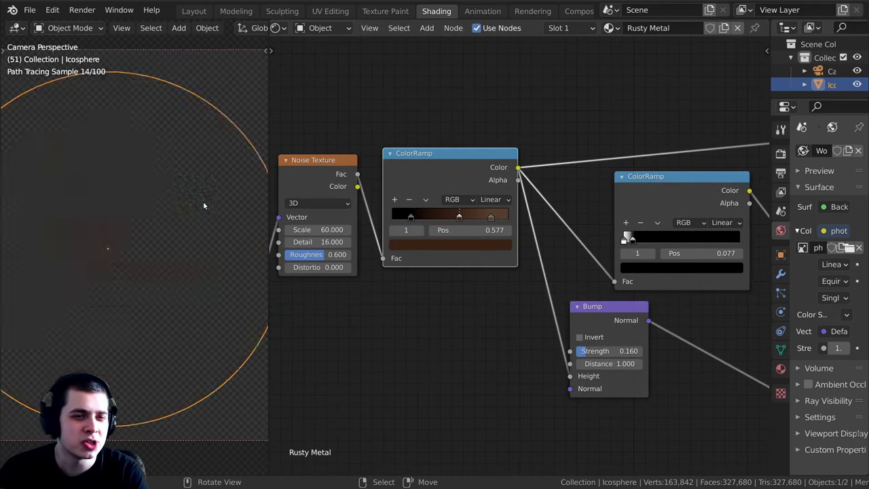
scroll(203, 202, "down", 2)
scroll(182, 276, "down", 2)
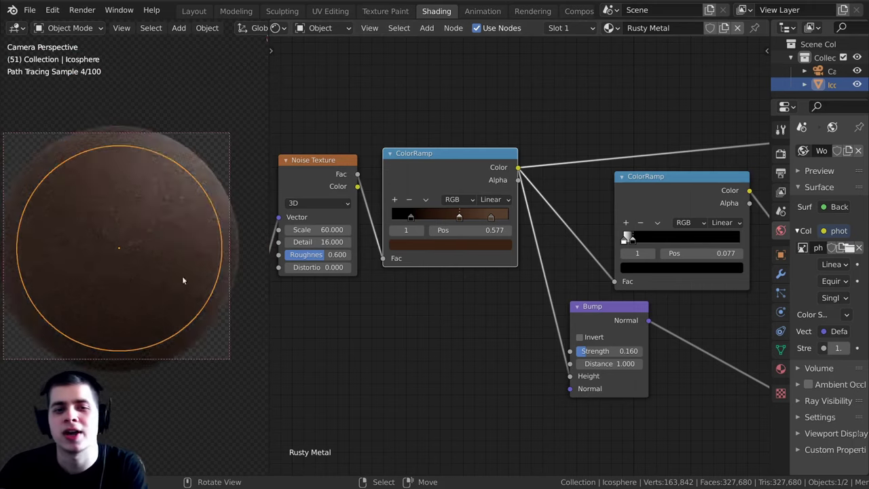
scroll(482, 309, "down", 5)
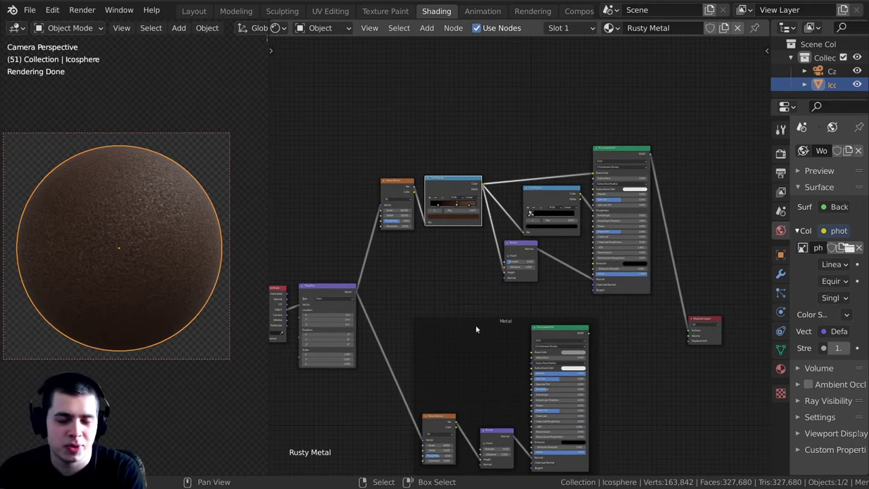
Duplicate the Metal frame and place the rust noise, ColorRamp, Bump and Principled BSDF nodes inside the copy
left_click(481, 330)
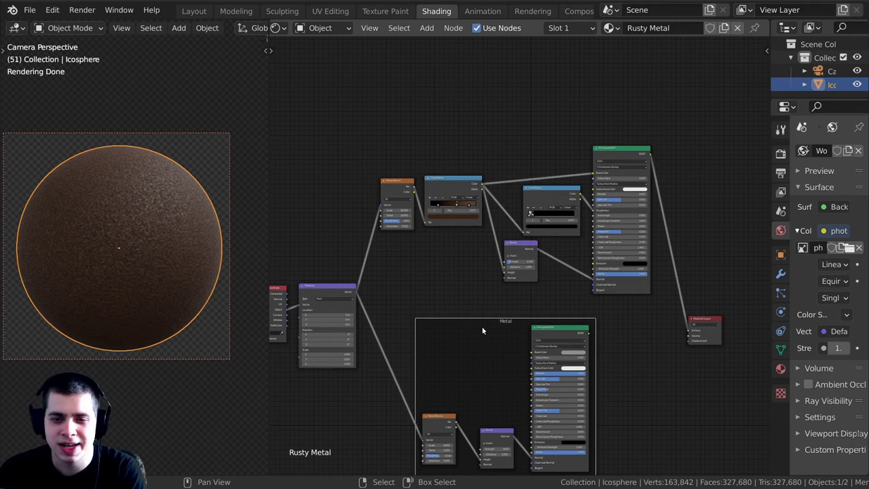
middle_click_drag(502, 330, 517, 360)
left_click_drag(513, 366, 523, 161)
scroll(523, 162, "up", 1)
left_click(352, 162)
key("ctrl+s")
left_click_drag(342, 153, 672, 204)
left_click_drag(659, 175, 565, 159)
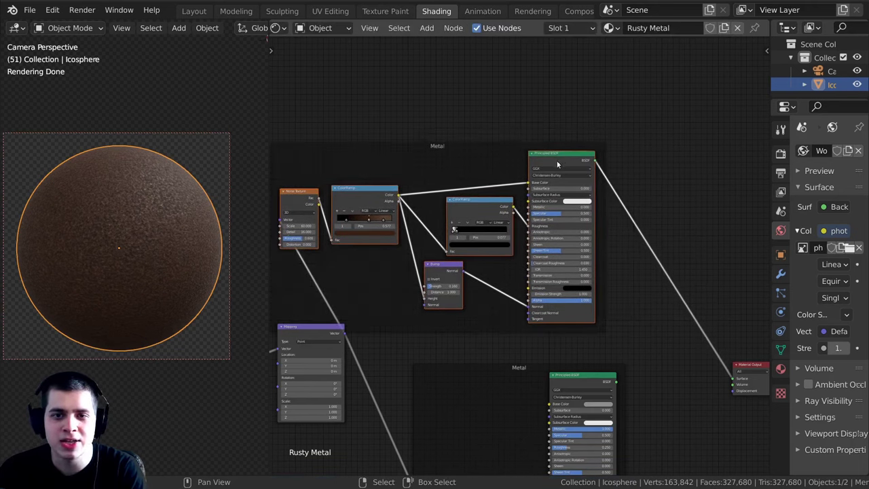
left_click_drag(416, 151, 492, 161)
Set both the name and the label of the frame around the rust nodes to Rust
left_click_drag(527, 191, 521, 192)
key("n")
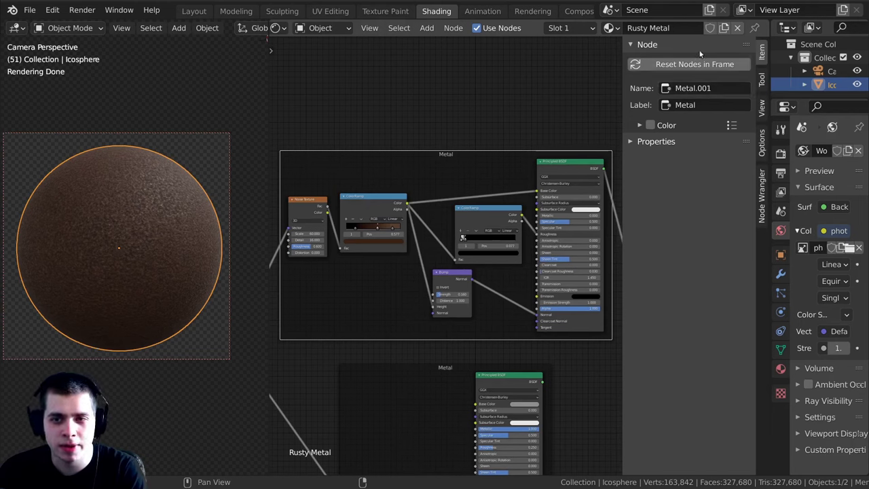
left_click(712, 93)
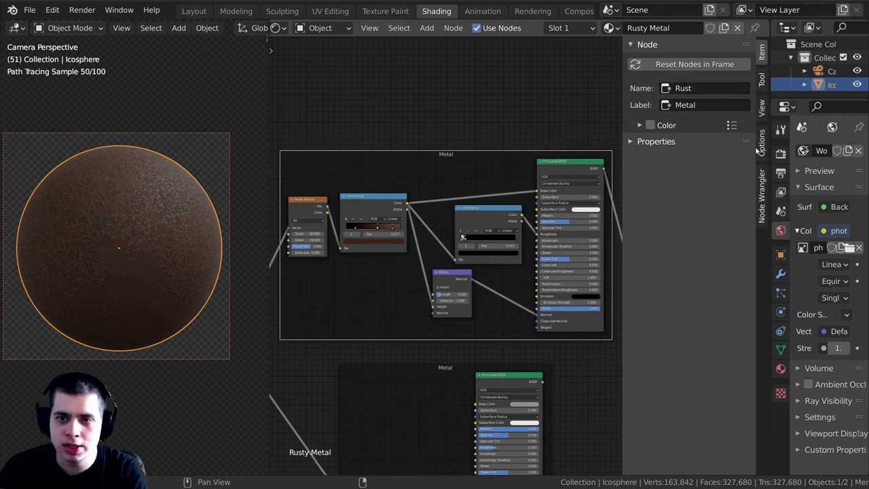
left_click(693, 105)
type("Rust")
key("Return")
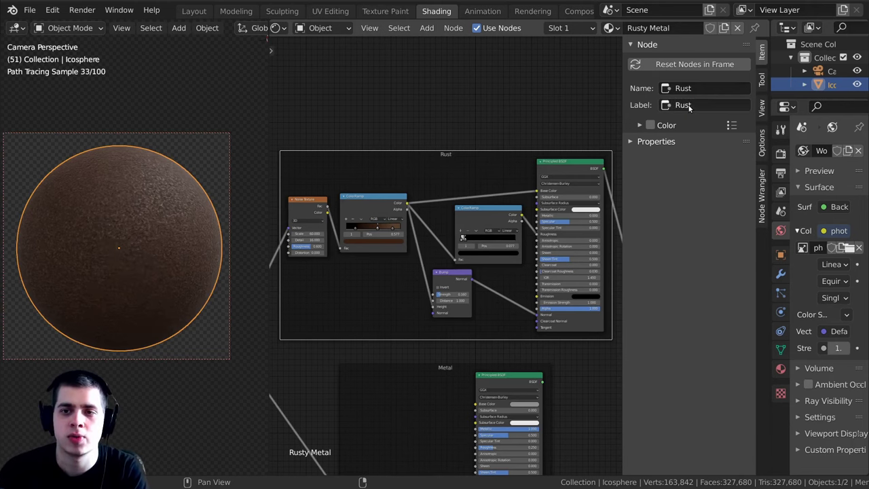
middle_click_drag(530, 217, 525, 216)
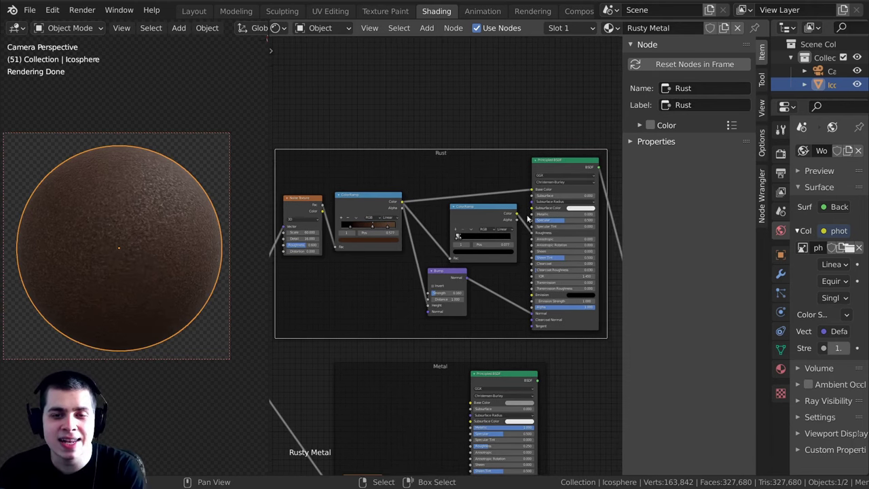
key("n")
Reposition the Rust and Metal frames one above the other, closer to the Mapping node
scroll(500, 169, "down", 2)
middle_click_drag(522, 165, 544, 113)
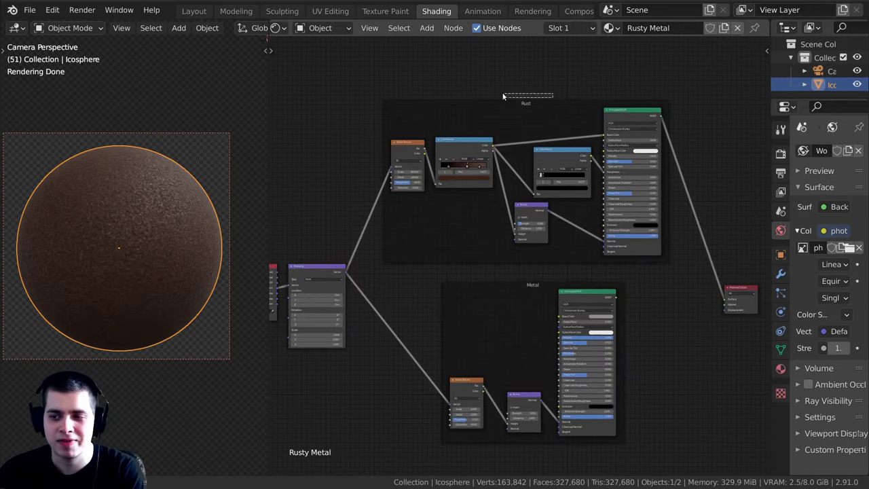
mouse_move(516, 114)
left_mouse_down()
mouse_move(502, 102)
mouse_move(500, 113)
left_mouse_up()
left_click_drag(511, 297, 499, 297)
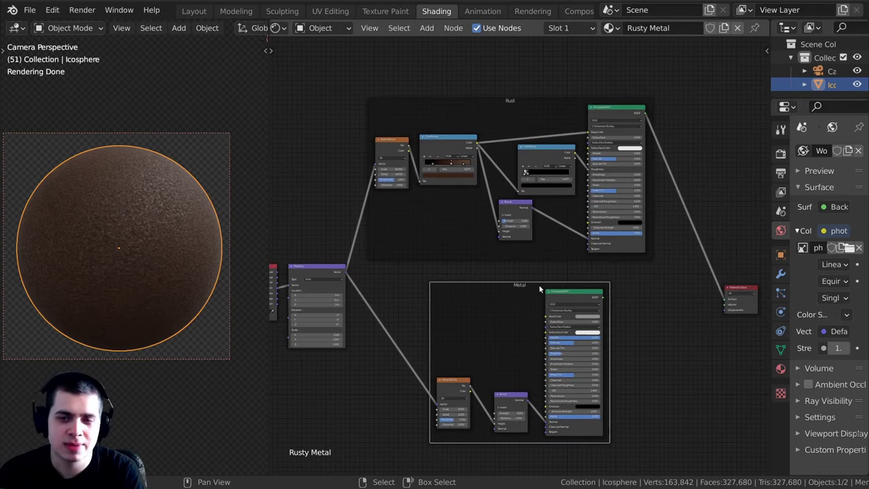
middle_click_drag(527, 290, 506, 310)
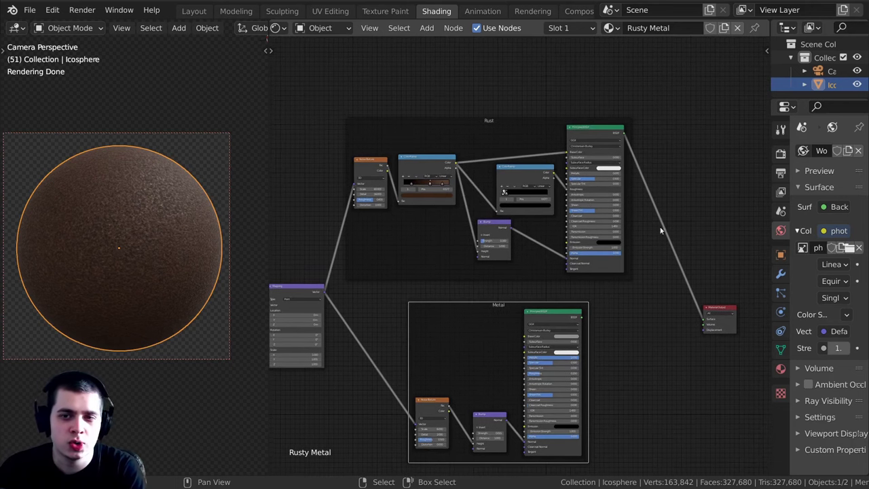
Add a Mix Shader on the link between the rust Principled BSDF and the Material Output
middle_click_drag(661, 231, 605, 211)
scroll(593, 167, "up", 2)
key("shift+a")
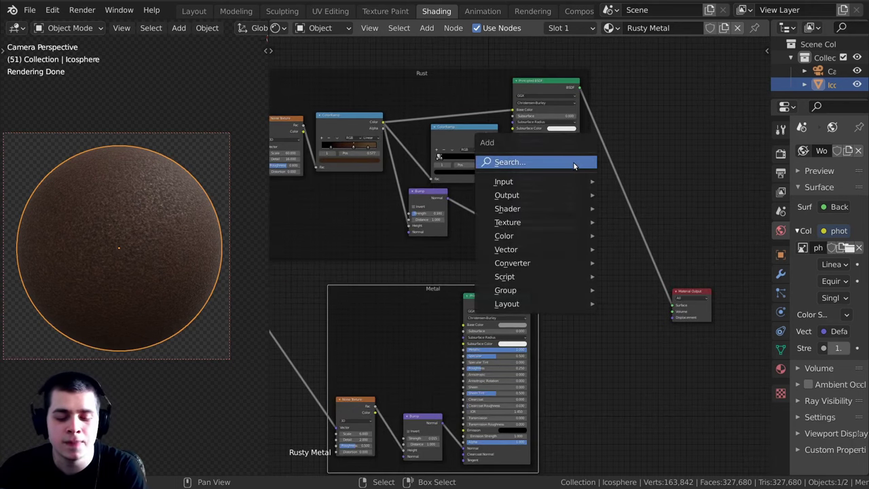
left_click(573, 163)
type("mix")
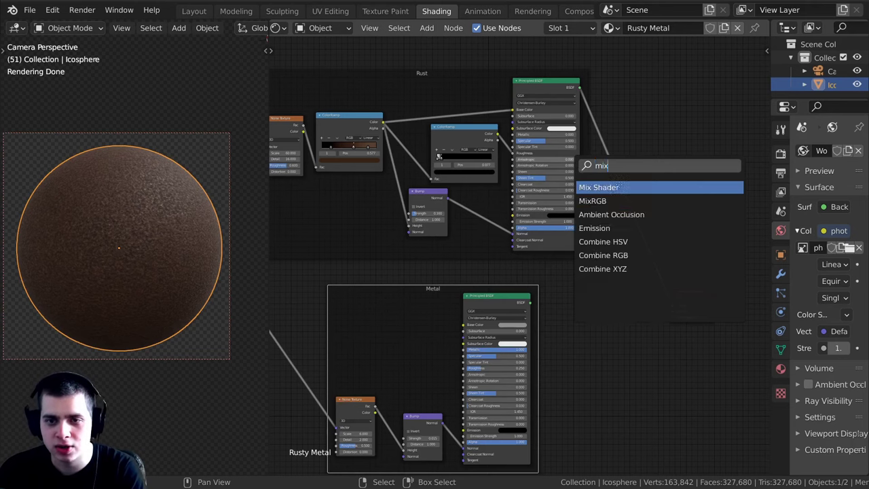
key("Return")
left_click(649, 278)
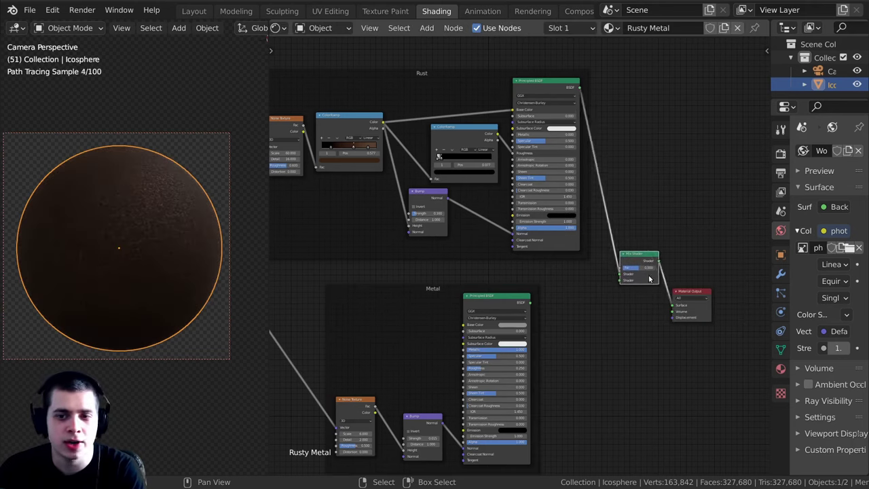
Connect the metal Principled BSDF to the Mix Shader's second shader input
scroll(562, 325, "up", 2)
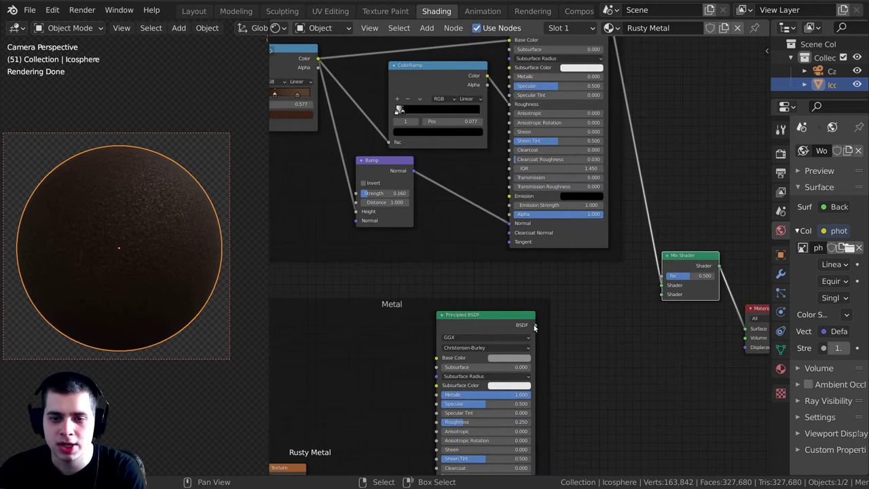
left_click_drag(534, 326, 550, 251)
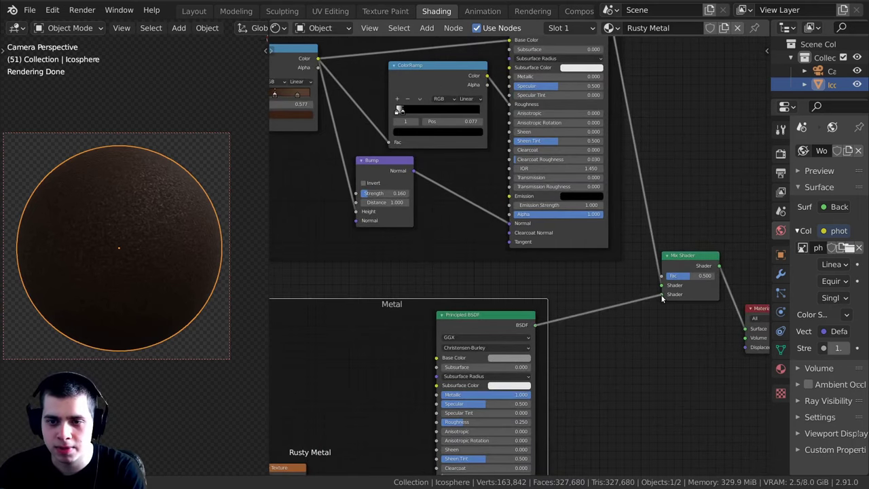
left_click_drag(662, 298, 662, 298)
scroll(658, 300, "down", 4)
middle_click_drag(658, 300, 616, 347)
left_click_drag(547, 133, 540, 143)
scroll(592, 220, "up", 2)
middle_click_drag(631, 273, 603, 250)
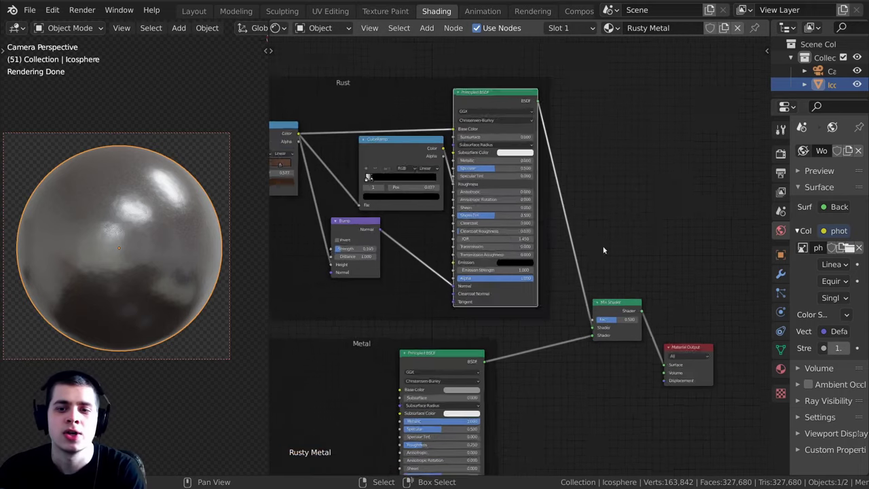
Inspect the blended shader on the sphere and align the Material Output beside the Mix Shader
scroll(603, 250, "up", 1)
scroll(130, 168, "up", 2)
middle_click_drag(130, 168, 133, 202, "shift")
scroll(141, 177, "up", 1)
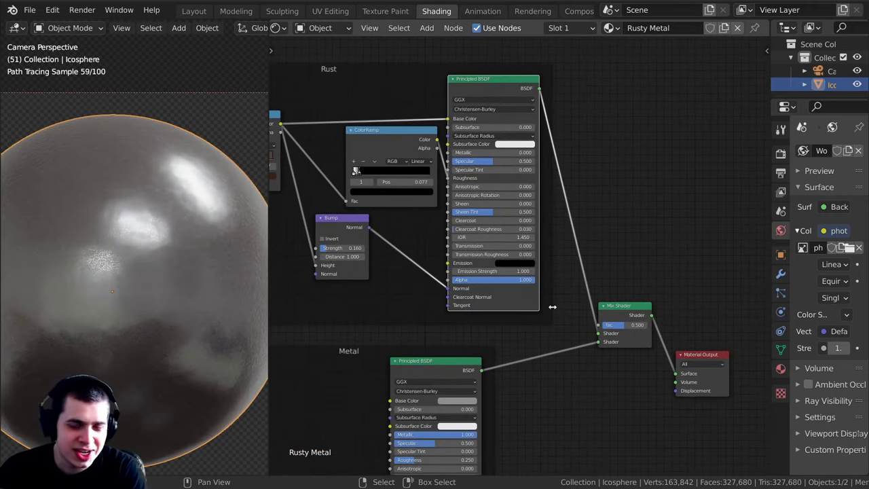
scroll(685, 340, "up", 1)
left_click_drag(705, 362, 705, 315)
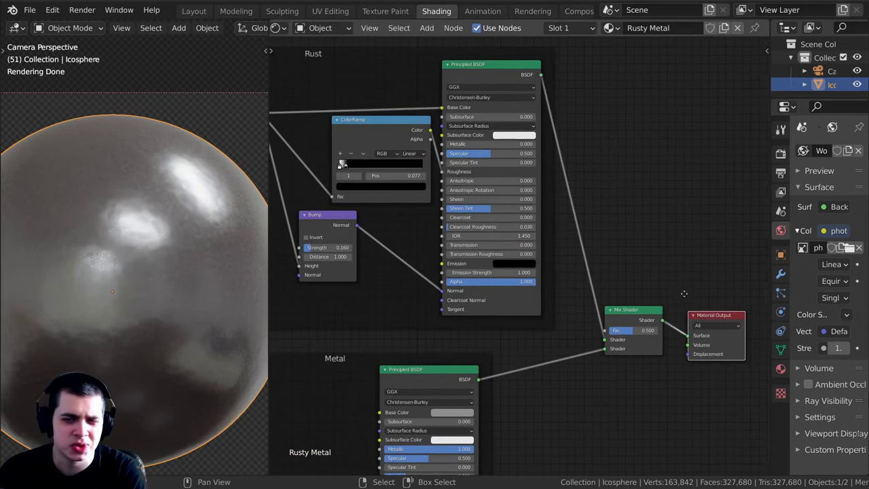
middle_click_drag(684, 294, 684, 266)
scroll(554, 312, "up", 4)
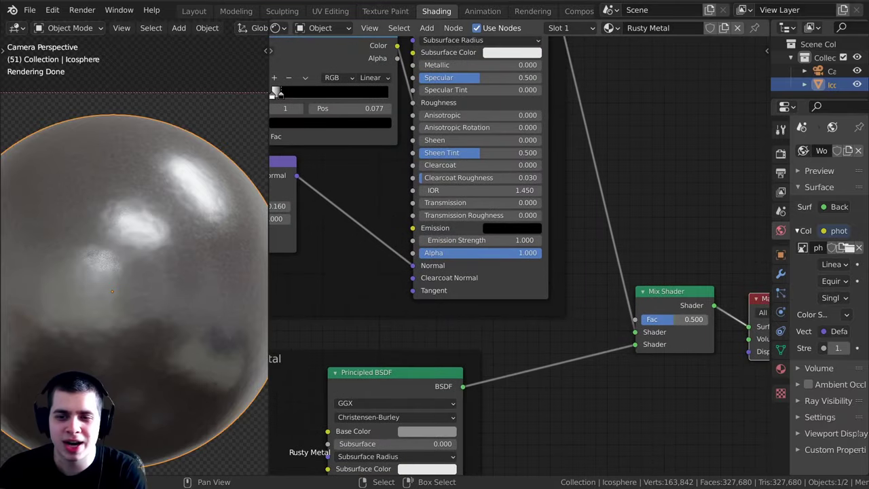
left_click_drag(674, 319, 642, 322)
right_click(641, 322)
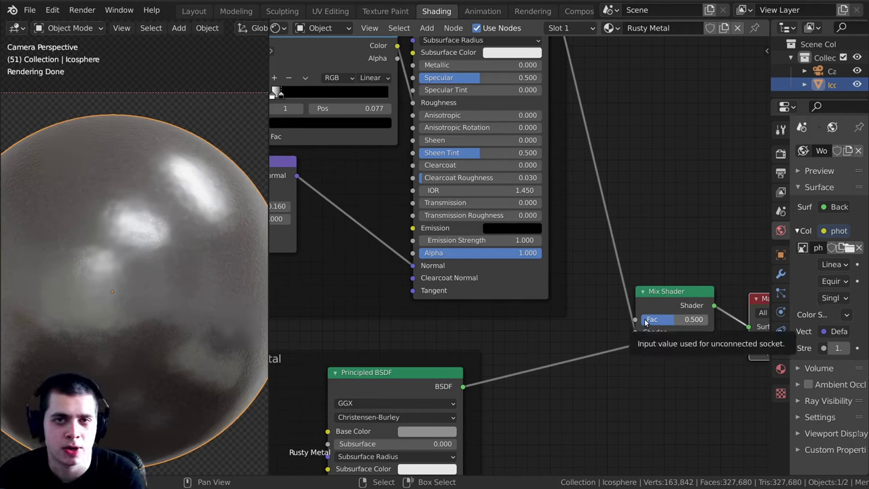
Move the Rust and Metal frames apart to leave room for nodes between them
scroll(406, 282, "down", 4)
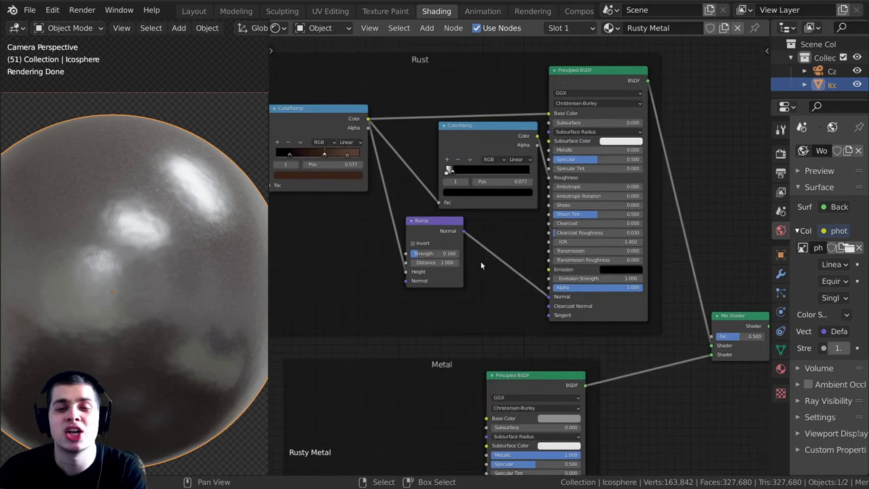
key("Home")
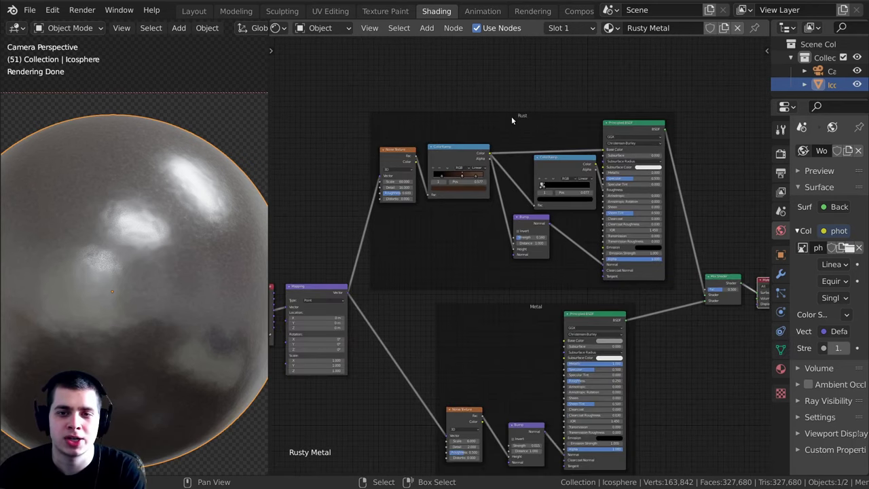
left_click_drag(512, 120, 516, 69)
left_click_drag(486, 337, 482, 345)
scroll(453, 303, "up", 2)
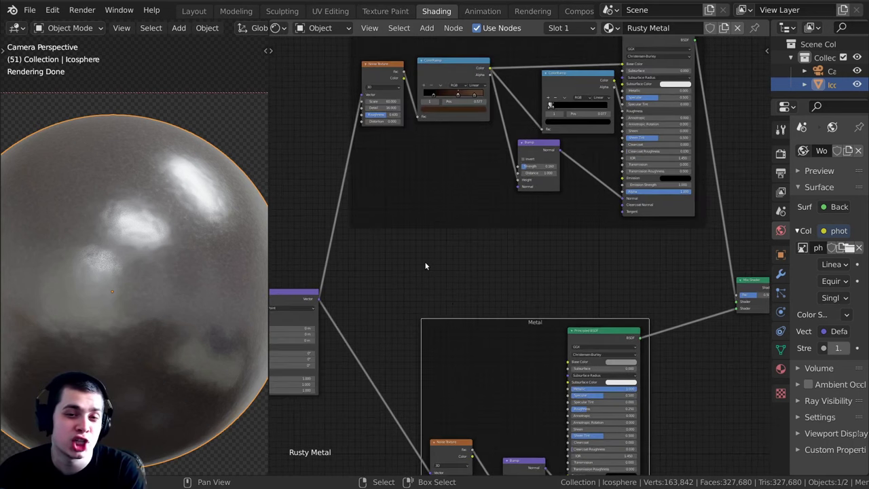
Add a Noise Texture node in the gap between the Rust and Metal frames
key("shift+a")
left_click(426, 264)
type("no")
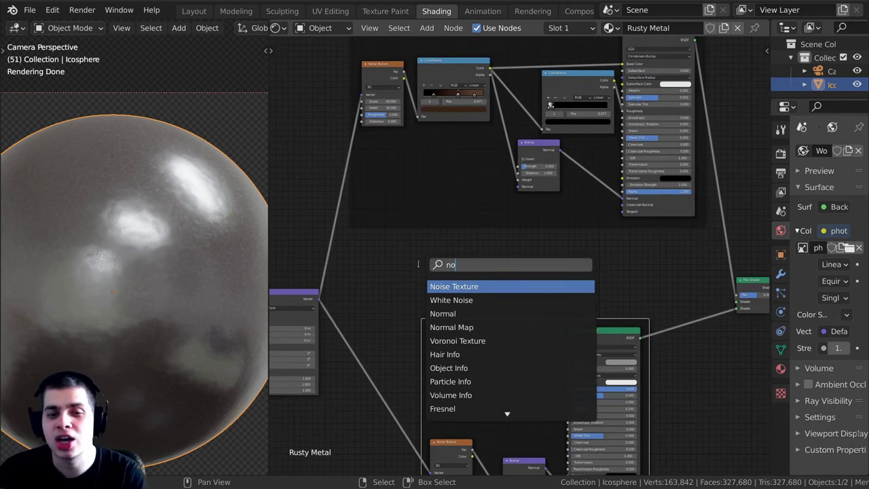
left_click(443, 286)
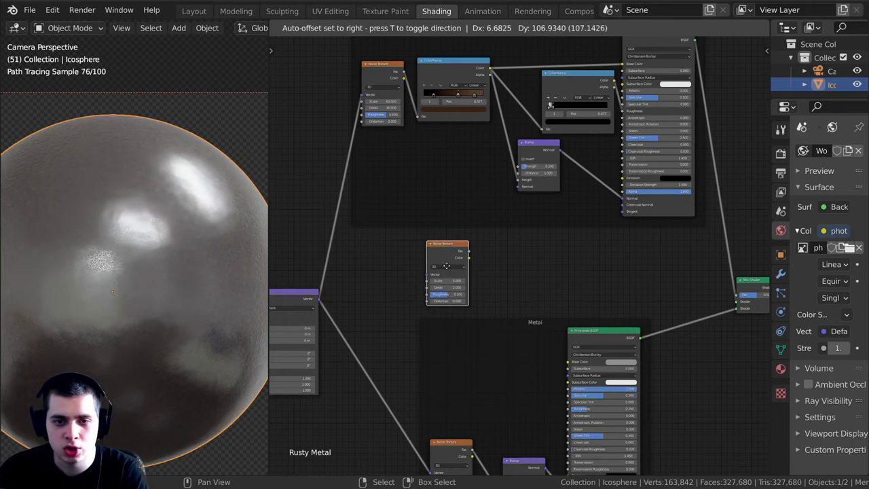
left_click(443, 249)
Connect the Mapping vector to the new Noise Texture and preview its noise on the sphere
middle_click_drag(384, 309, 465, 290)
scroll(429, 295, "up", 2)
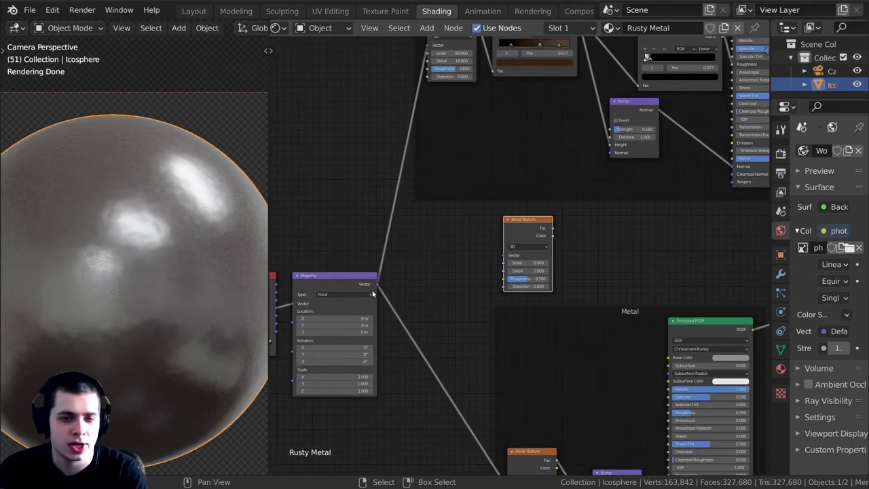
middle_click_drag(372, 292, 415, 292)
scroll(410, 304, "up", 1)
scroll(409, 304, "up", 1)
left_click_drag(383, 292, 553, 255)
scroll(530, 230, "down", 2)
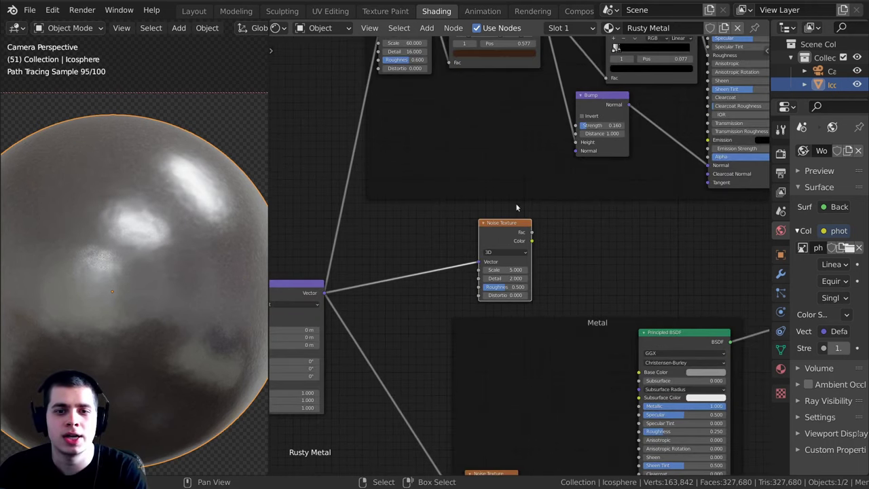
left_click(514, 231, "ctrl+shift")
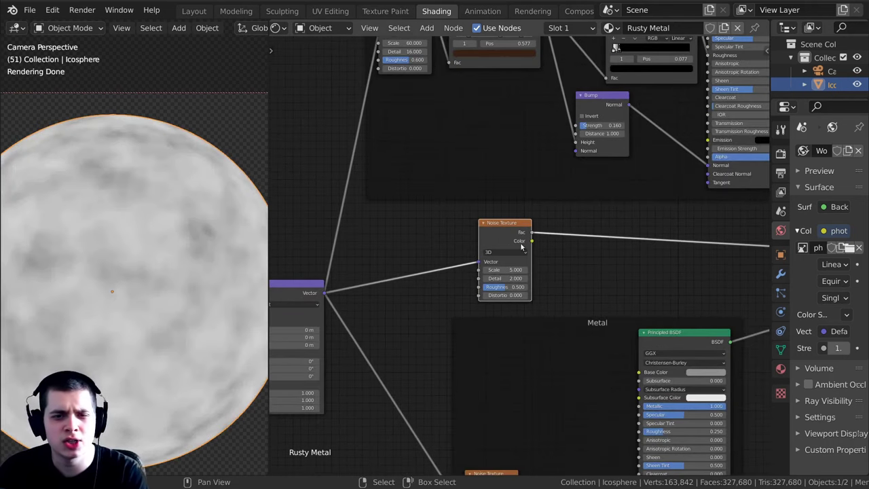
scroll(522, 247, "up", 1)
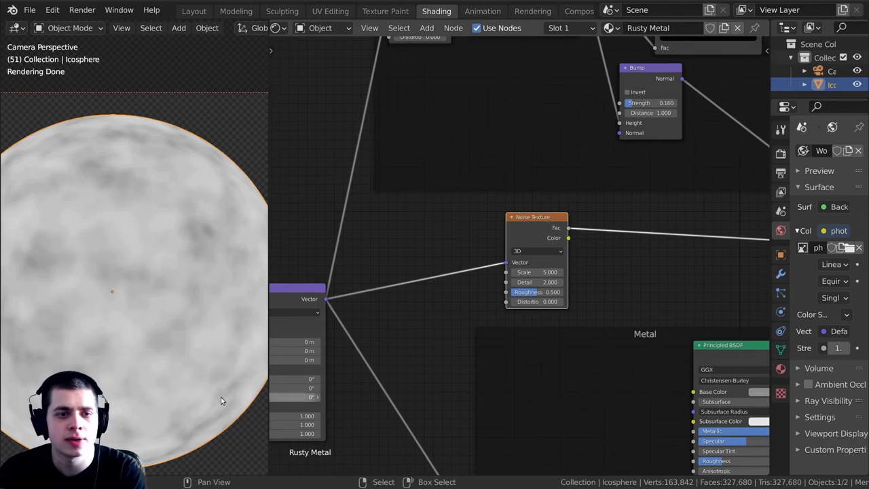
Set the new Noise Texture's detail to 16 and roughness to 0.9, and shift the node slightly between the frames
scroll(529, 272, "up", 2)
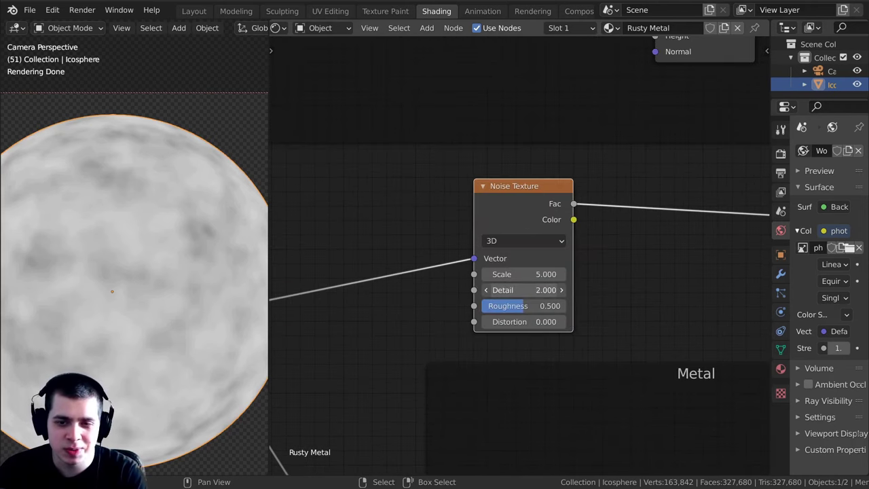
left_click_drag(504, 290, 518, 288)
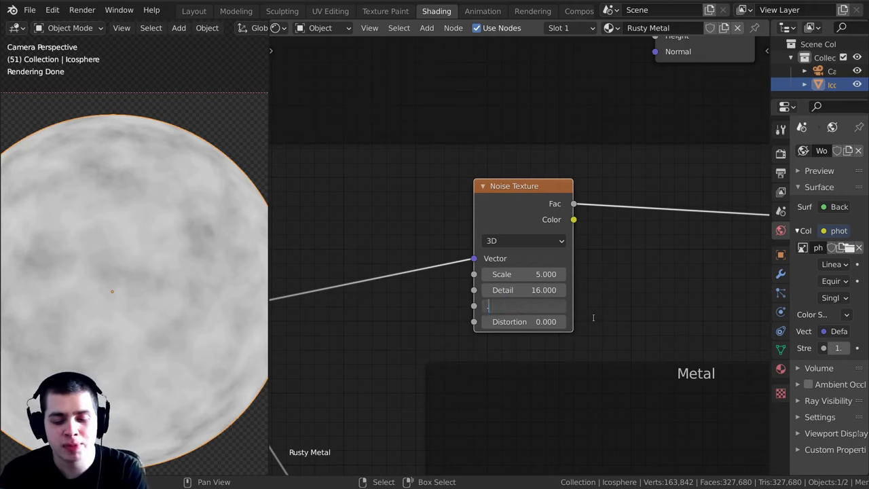
key("Return")
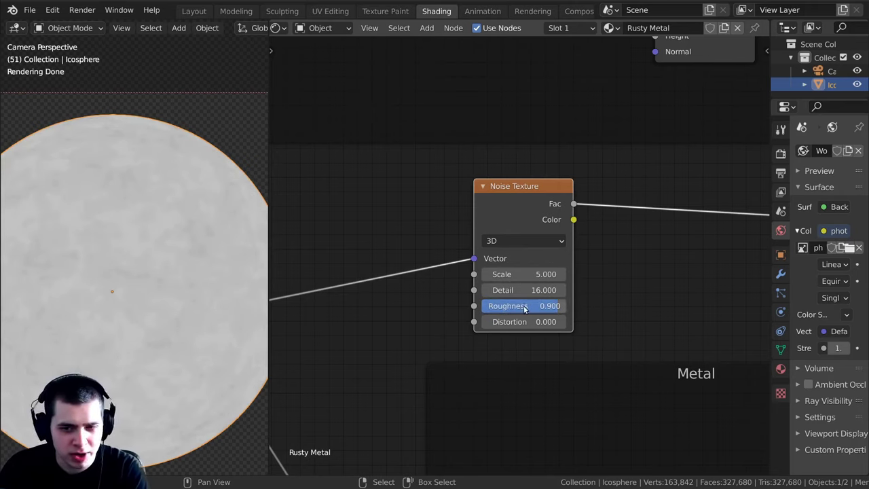
left_click_drag(505, 221, 494, 224)
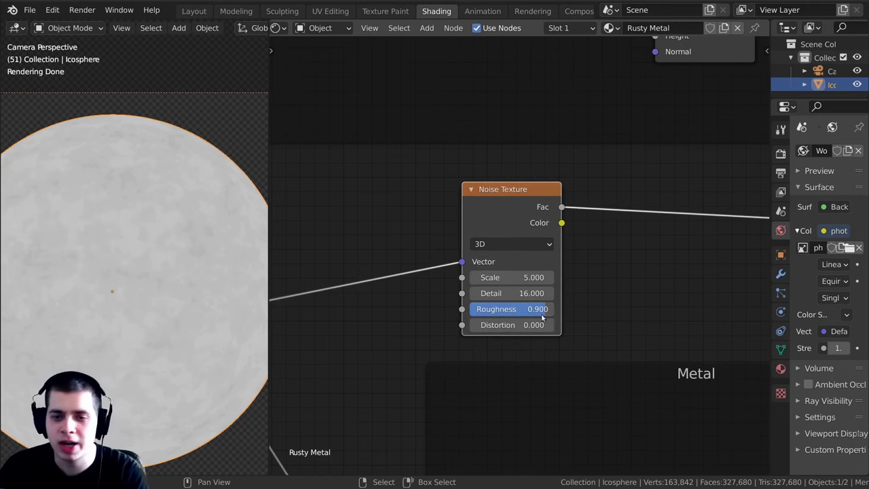
Connect the new Noise Texture's Fac output to the Mix Shader's Fac and preview the blended shader on the sphere
scroll(542, 317, "down", 5)
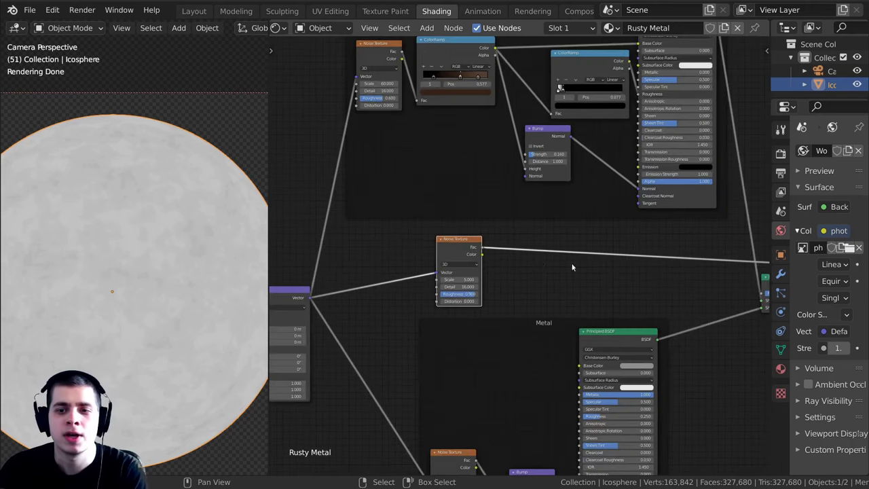
scroll(373, 269, "up", 3)
middle_click_drag(572, 267, 419, 265)
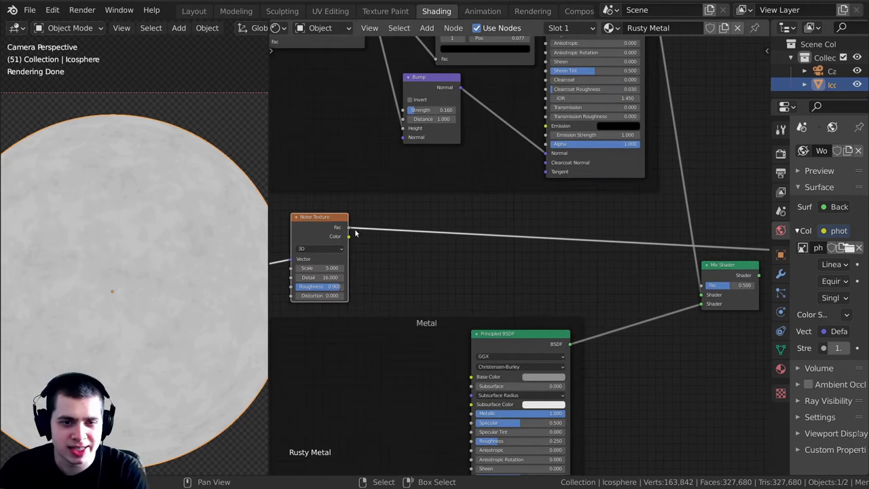
mouse_move(347, 226)
left_mouse_down()
mouse_move(456, 200)
mouse_move(709, 285)
left_mouse_up()
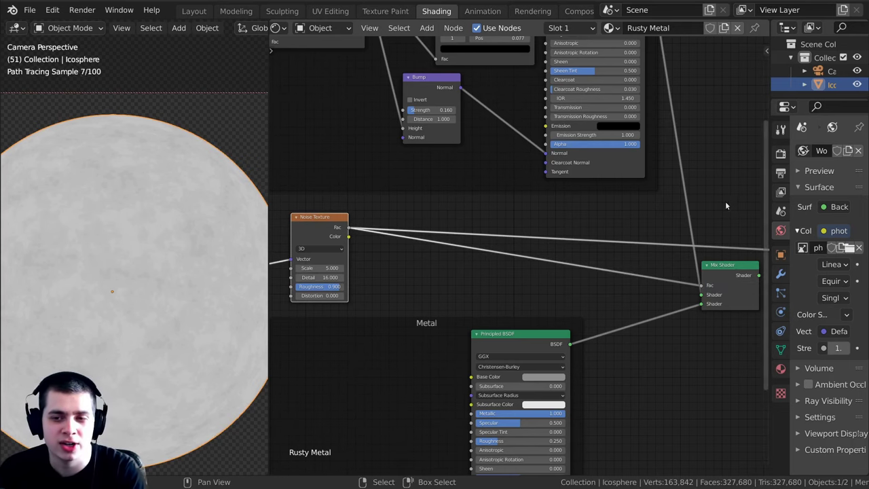
left_click(733, 272, "ctrl+shift")
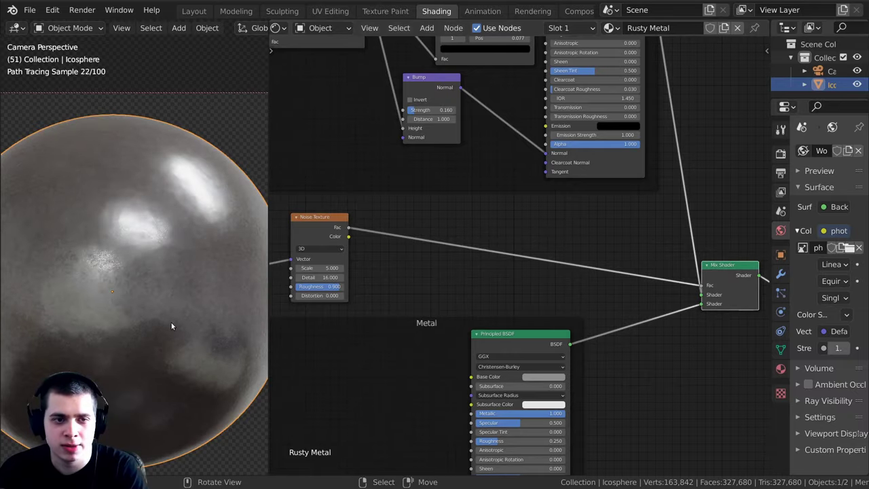
scroll(172, 313, "up", 1)
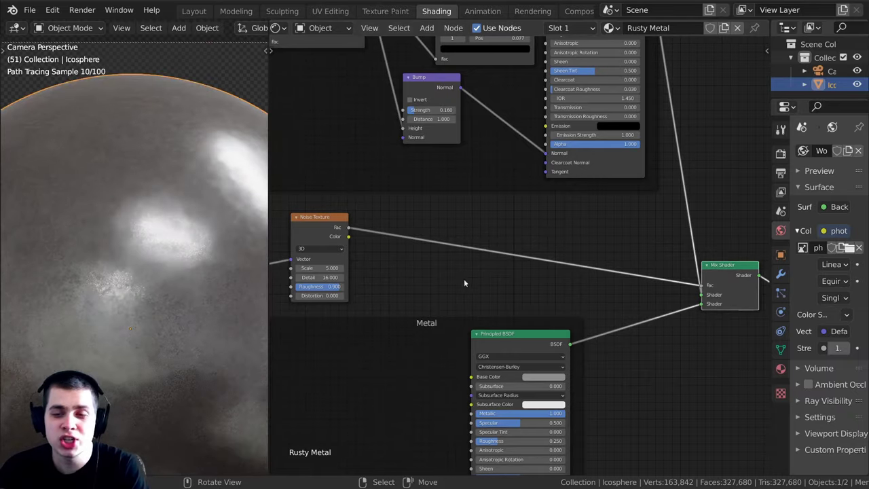
Compare the noise mask alone with the blended Rust and Metal shaders on the sphere
middle_click_drag(464, 280, 511, 231)
scroll(510, 231, "up", 1)
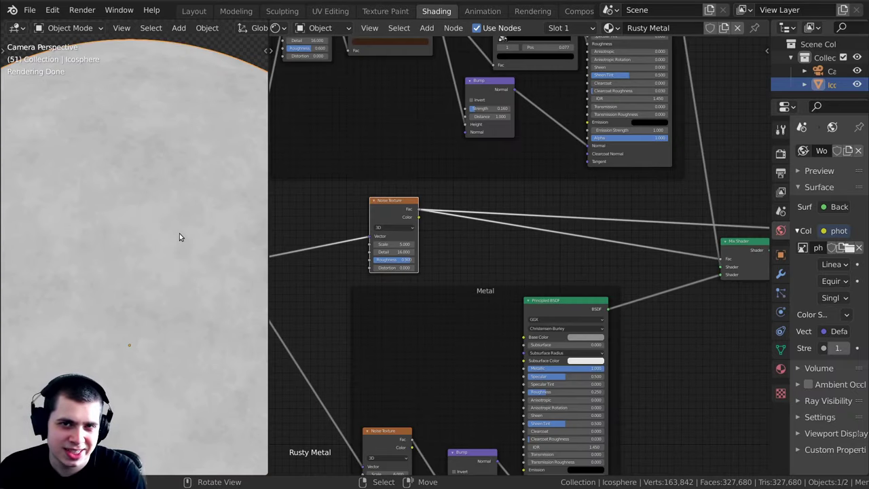
key("g")
right_click(390, 209)
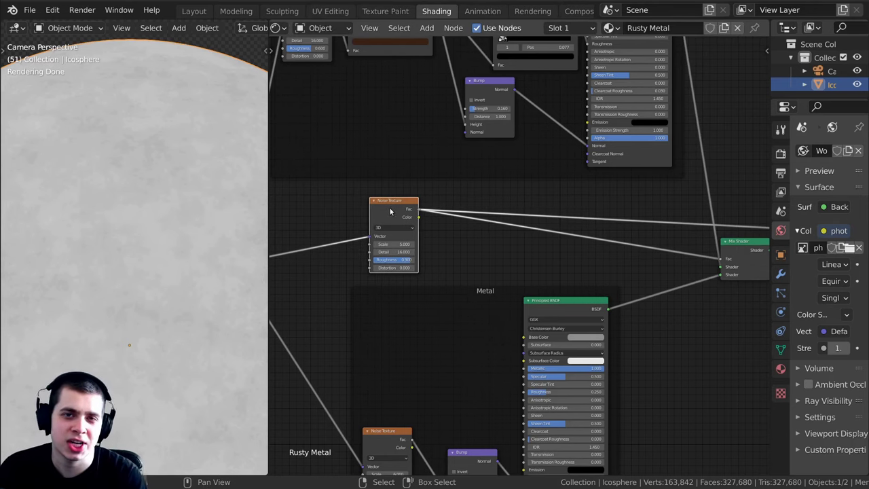
middle_click_drag(607, 221, 516, 232)
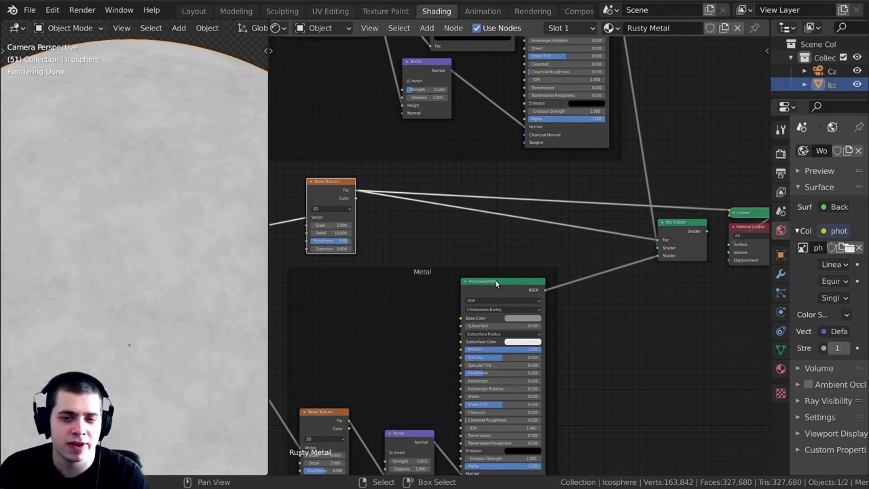
left_click_drag(437, 276, 441, 277)
middle_click_drag(425, 238, 425, 320)
middle_click_drag(447, 96, 448, 172)
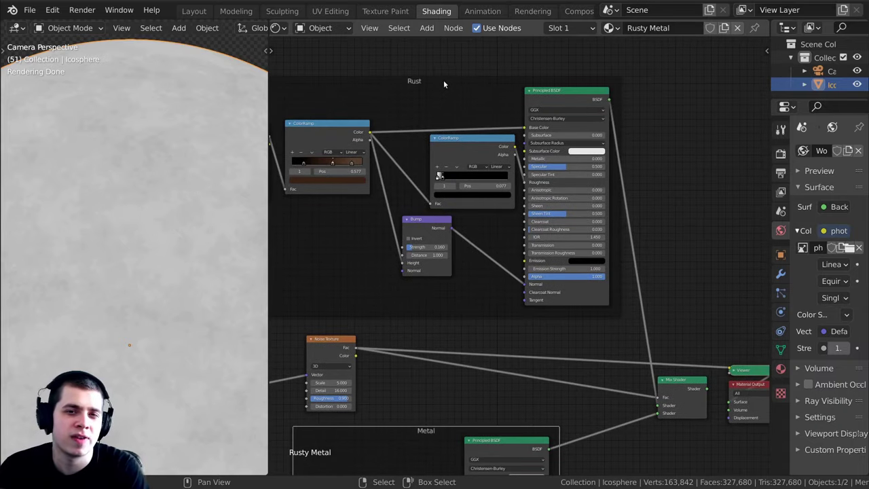
left_click(444, 83)
left_click(681, 384, "ctrl+shift")
mouse_move(167, 269)
middle_mouse_down()
mouse_move(189, 277)
mouse_move(175, 267)
middle_mouse_up()
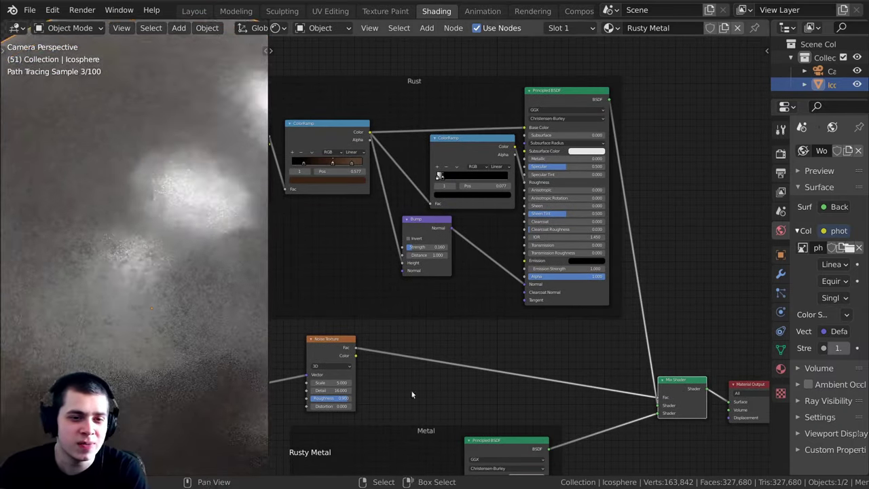
Insert a ColorRamp between the mask's Noise Texture and the Mix Shader, and preview its output on the sphere
middle_click_drag(494, 398, 554, 306)
scroll(526, 295, "up", 1)
mouse_move(377, 250)
left_mouse_down()
mouse_move(389, 244)
mouse_move(365, 248)
left_mouse_up()
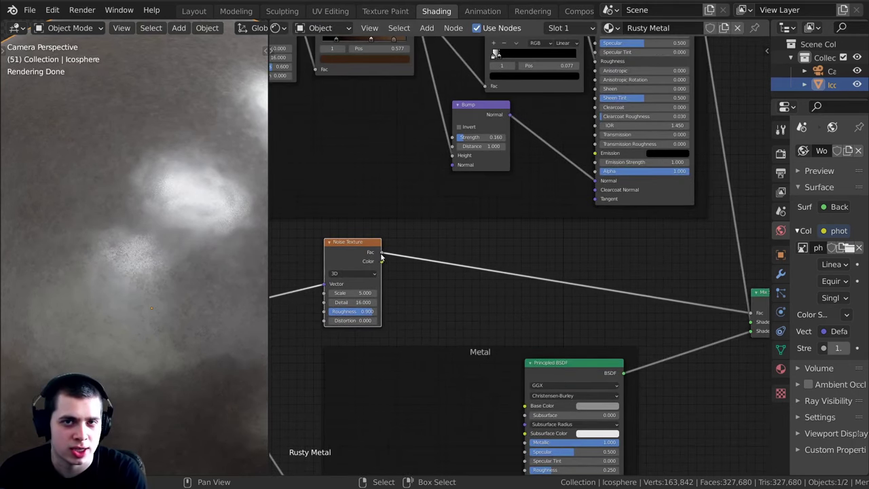
scroll(448, 292, "up", 1)
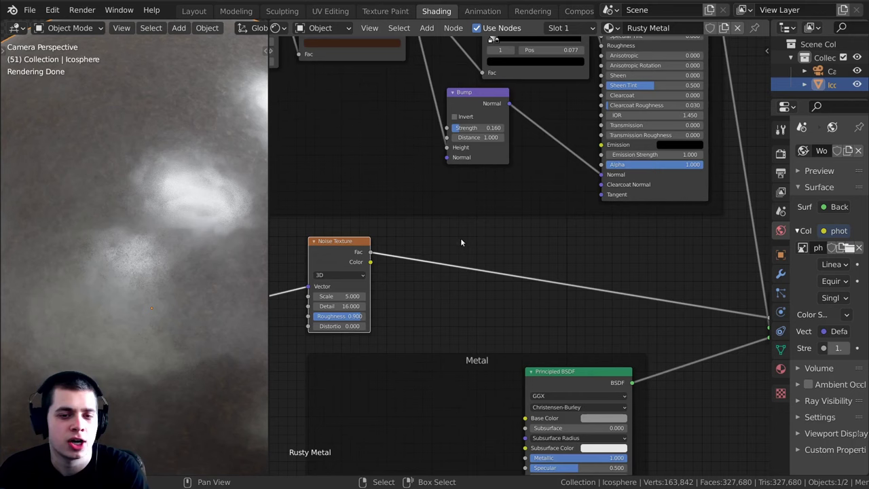
key("shift+a")
left_click(419, 229)
type("col")
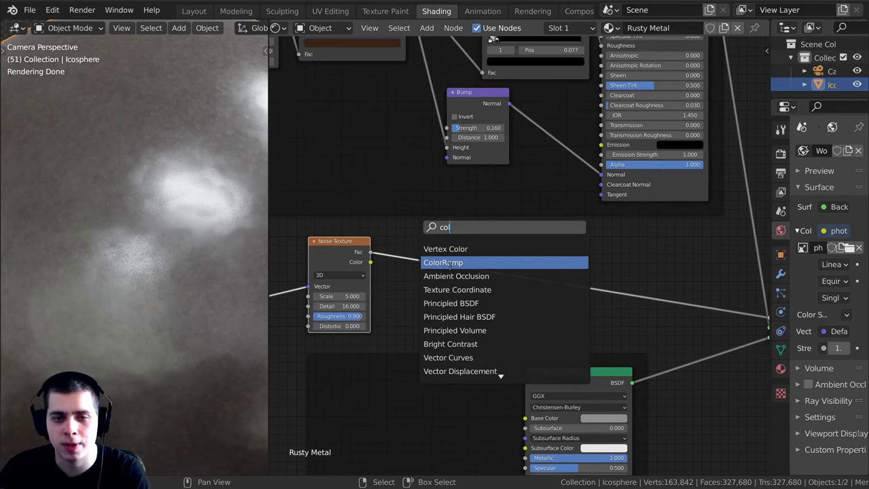
left_click(450, 263)
left_click(455, 241)
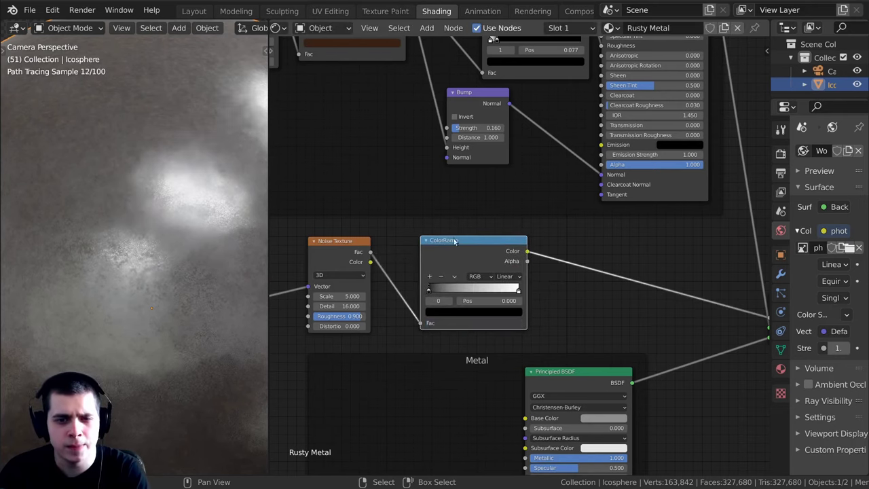
left_click(469, 254, "ctrl+shift")
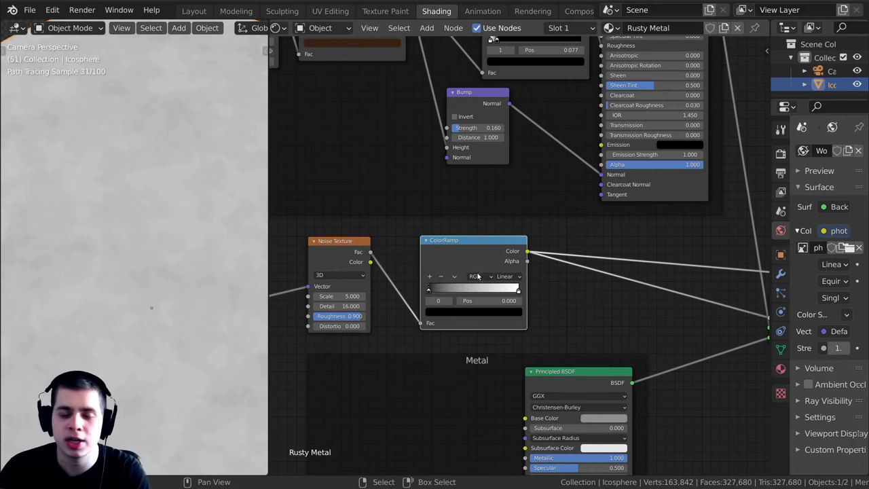
Sharpen the mask by moving the ColorRamp's black stop near the middle and its white stop to 0.528
scroll(428, 280, "up", 4)
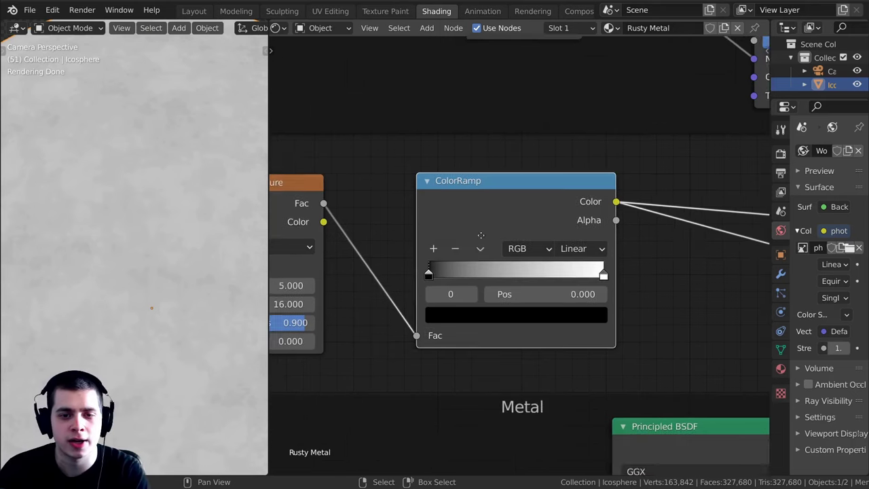
left_click_drag(432, 264, 521, 266)
left_click_drag(499, 265, 523, 268)
scroll(519, 263, "up", 2)
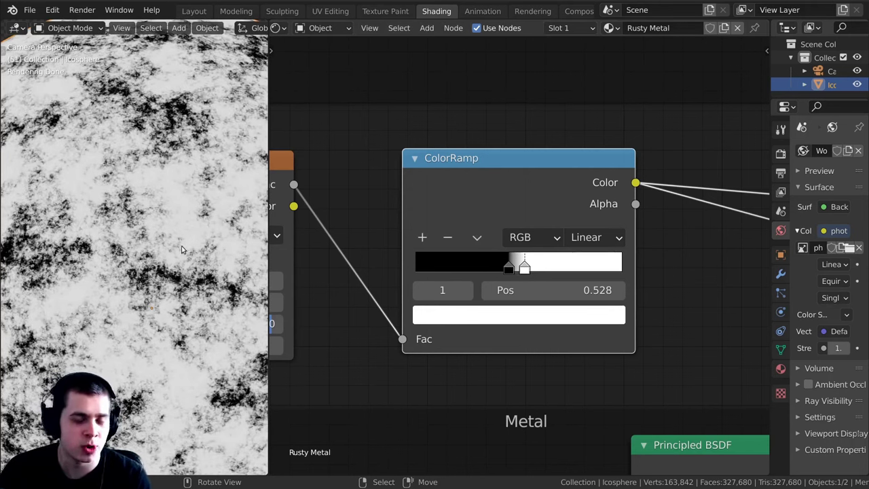
scroll(520, 257, "up", 1)
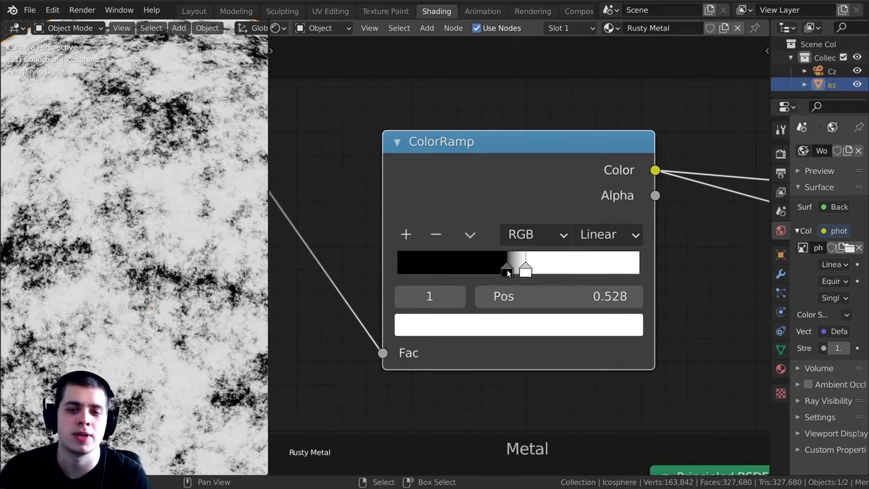
Fine-tune the mask's patch coverage by moving the ColorRamp's black stop to 0.472, close beside the white stop
left_click_drag(507, 270, 527, 272)
scroll(105, 206, "down", 3)
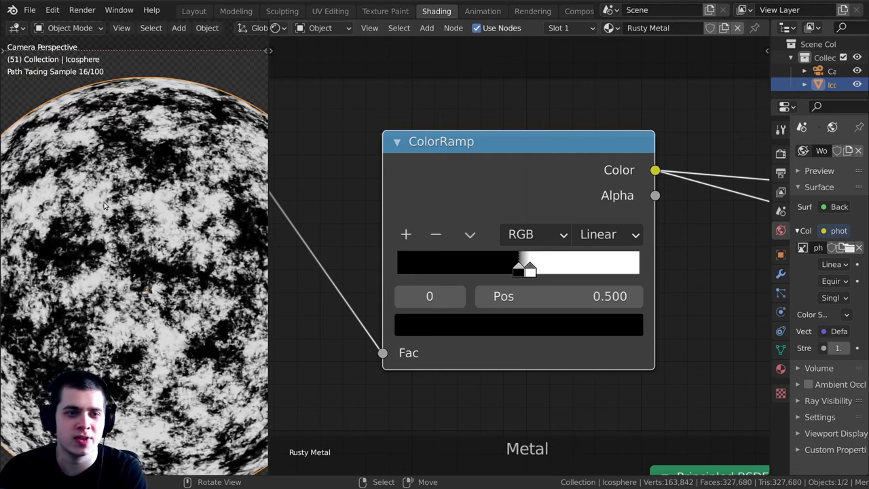
scroll(522, 264, "up", 2)
mouse_move(518, 271)
left_mouse_down()
mouse_move(500, 267)
mouse_move(519, 277)
mouse_move(512, 274)
left_mouse_up()
scroll(561, 292, "up", 1)
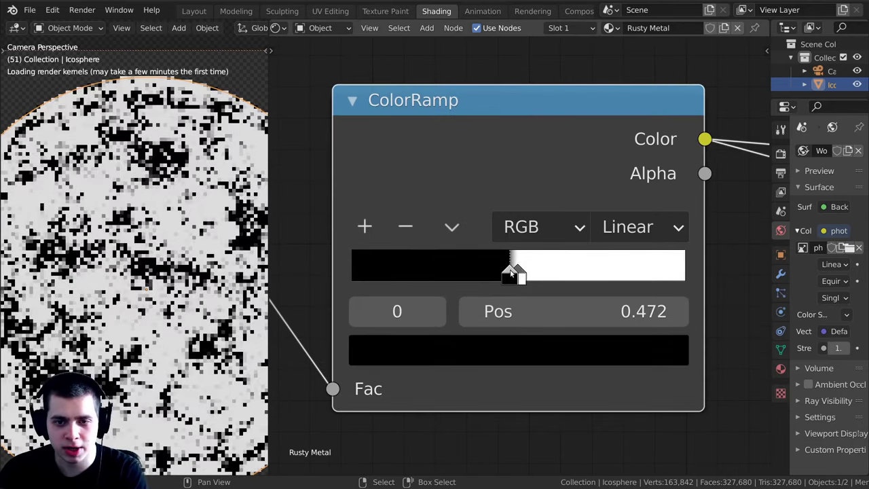
Preview the Mix Shader on the sphere and examine the rust patches up close
scroll(632, 246, "down", 5)
left_click(632, 254, "ctrl+shift")
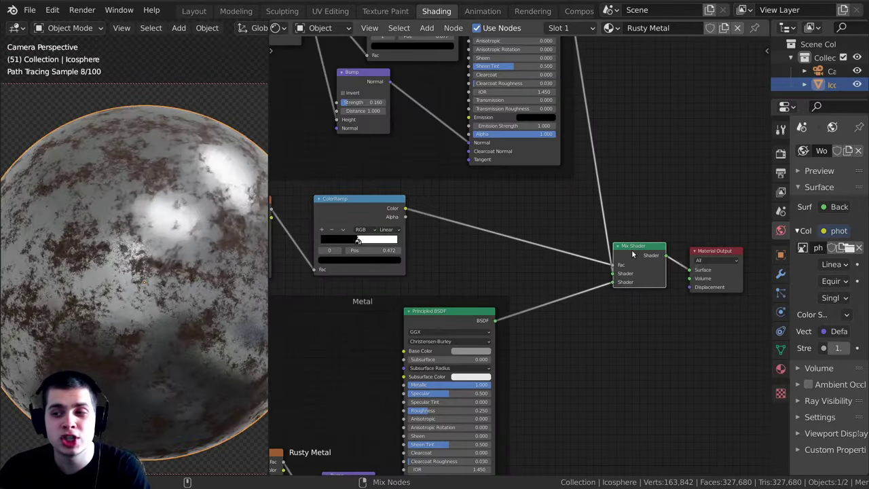
scroll(159, 330, "up", 6)
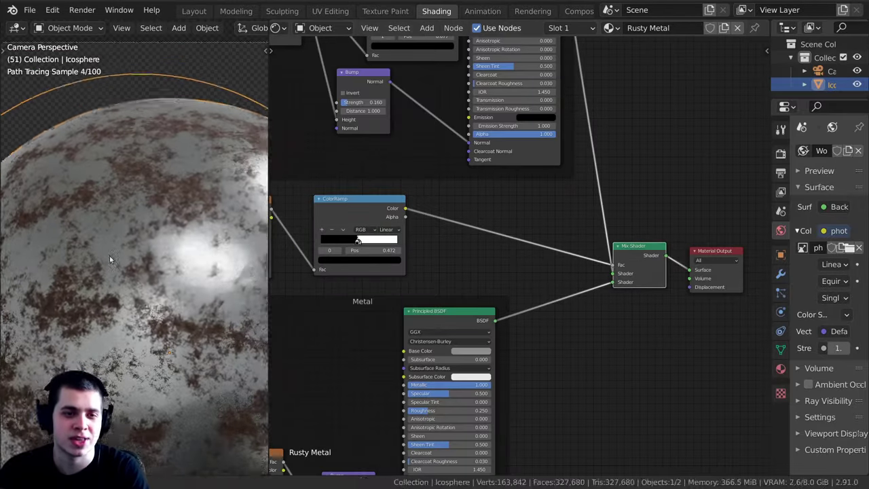
scroll(146, 244, "up", 2)
Move the mask ColorRamp's white stop to 0.497 and check the rust edges on the sphere
middle_click_drag(367, 262, 436, 244)
scroll(436, 244, "up", 5)
scroll(521, 273, "up", 4)
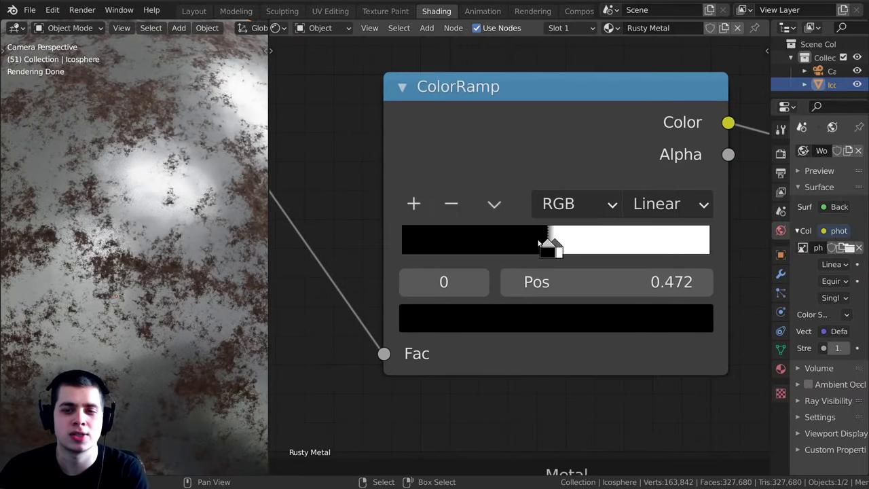
left_click_drag(548, 244, 552, 250)
scroll(551, 250, "down", 2)
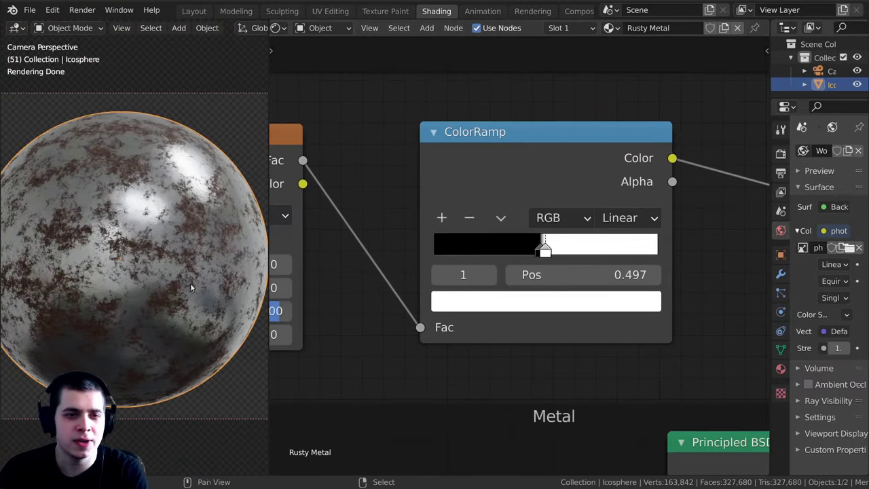
scroll(178, 271, "up", 3)
scroll(177, 266, "up", 2)
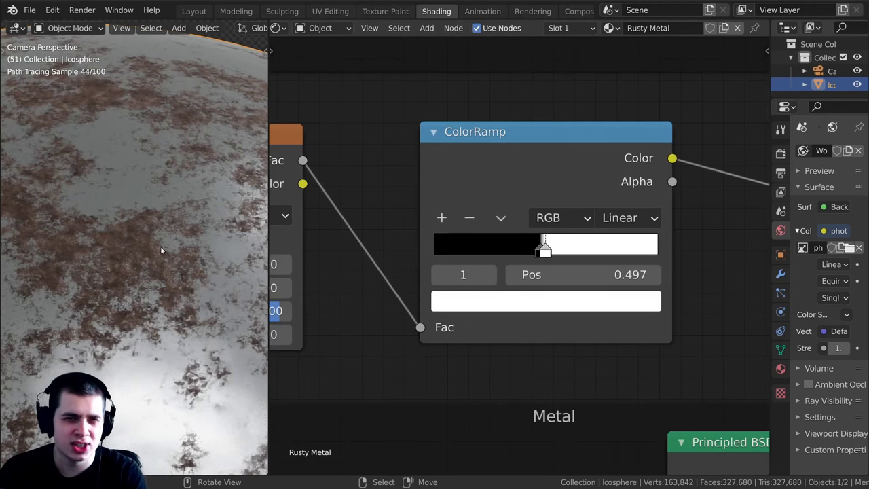
Tidy the node layout by placing the mask's ColorRamp closer beside its Noise Texture, between the Rust and Metal frames
scroll(565, 212, "down", 6)
left_click_drag(545, 188, 510, 180)
scroll(504, 185, "down", 4)
middle_click_drag(497, 194, 465, 249)
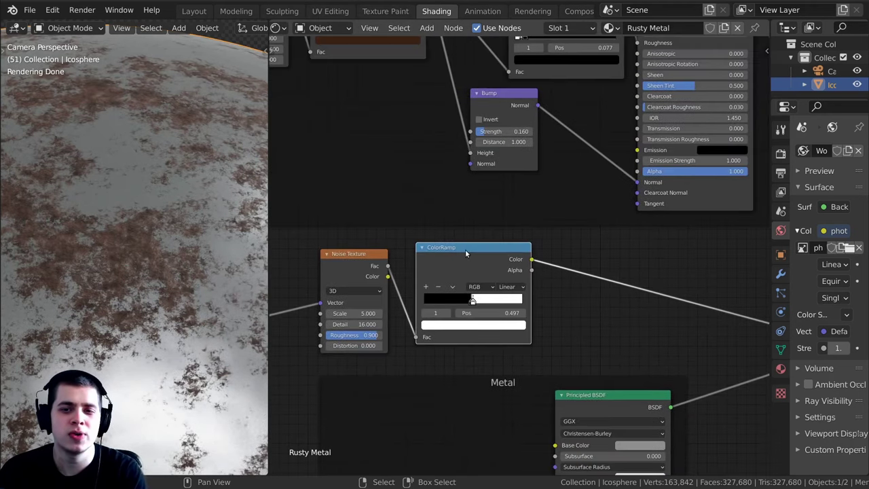
left_click_drag(480, 261, 483, 274)
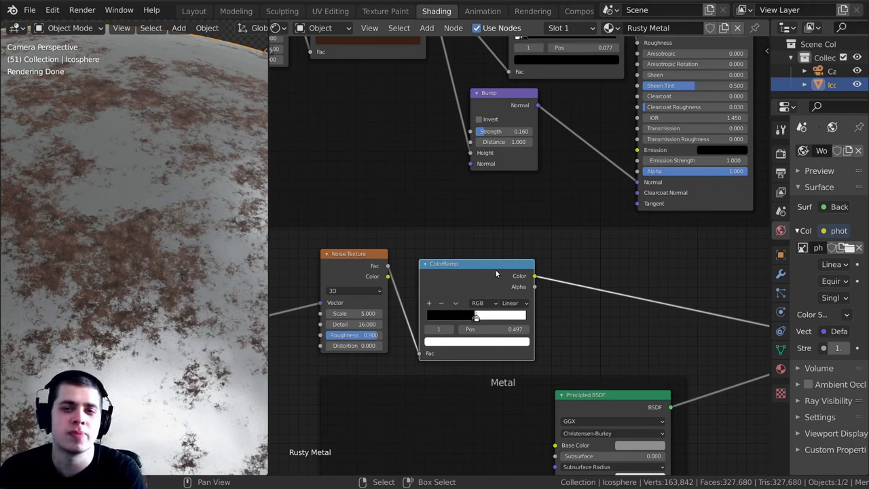
left_click_drag(494, 107, 490, 121)
left_click_drag(497, 274, 494, 267)
Duplicate the Rust frame's Bump node and insert the copy between the original Bump and the Principled BSDF's Normal input
scroll(544, 180, "down", 2)
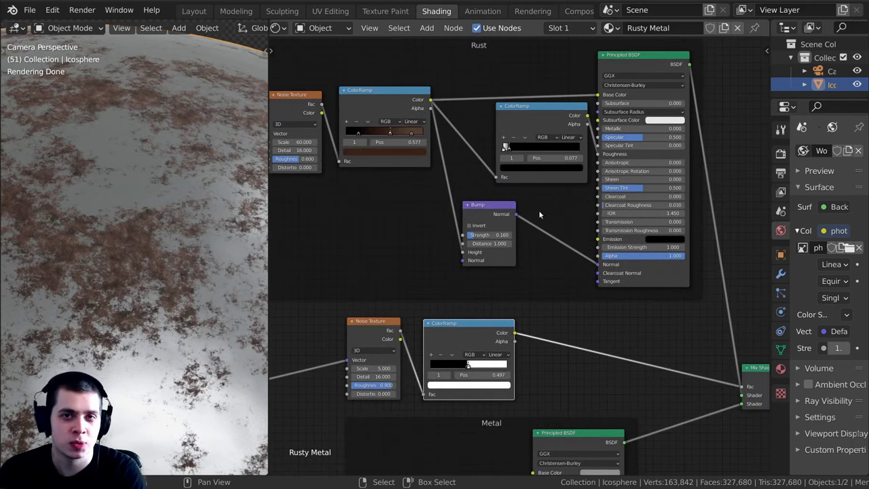
scroll(523, 197, "up", 1)
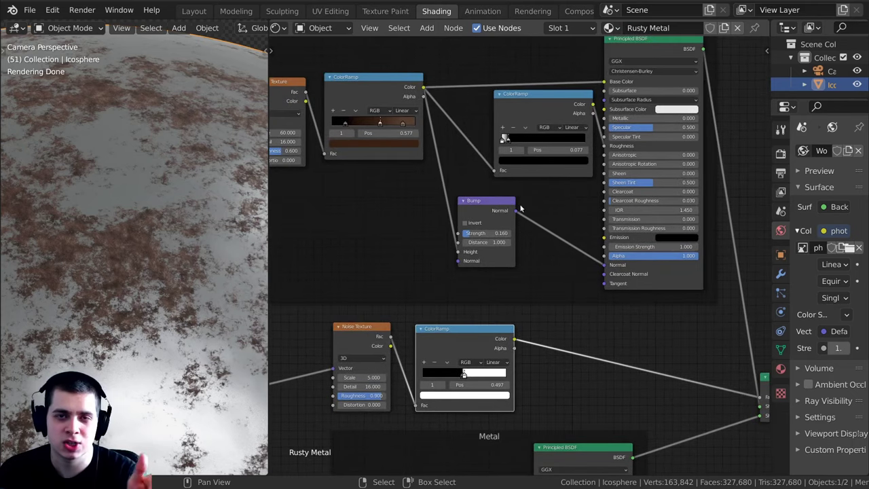
scroll(494, 234, "up", 1)
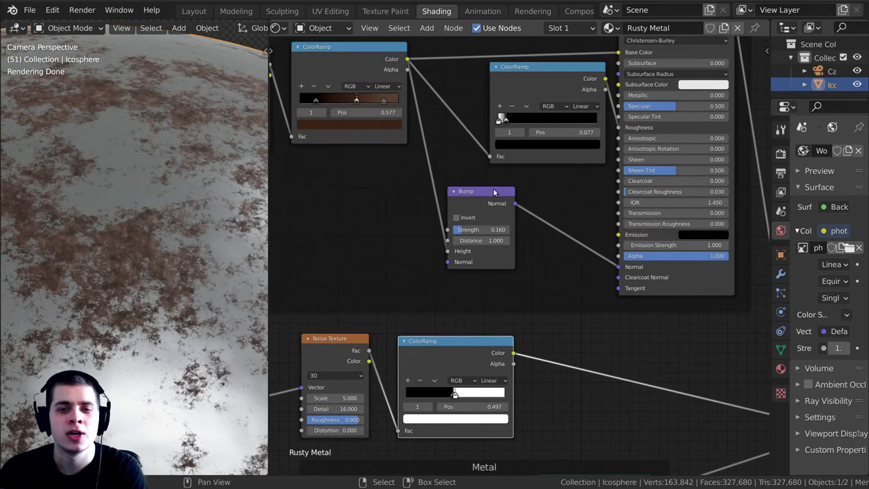
left_click_drag(494, 192, 475, 193)
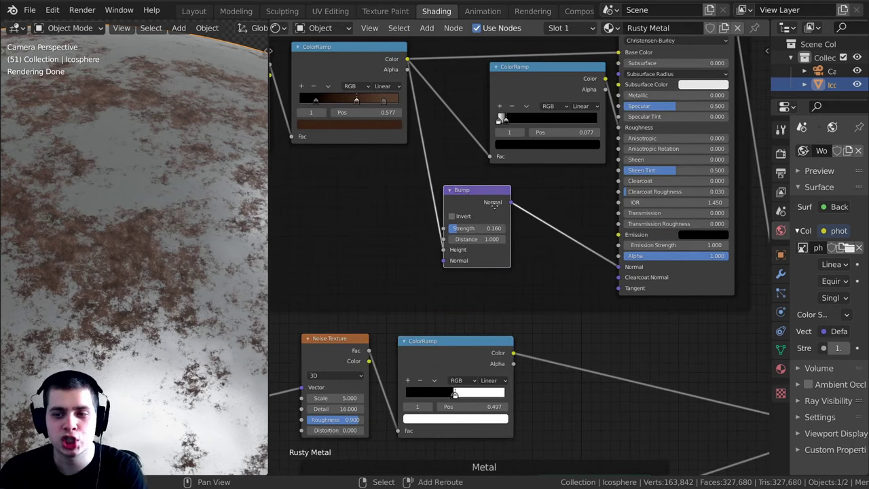
key("shift+d")
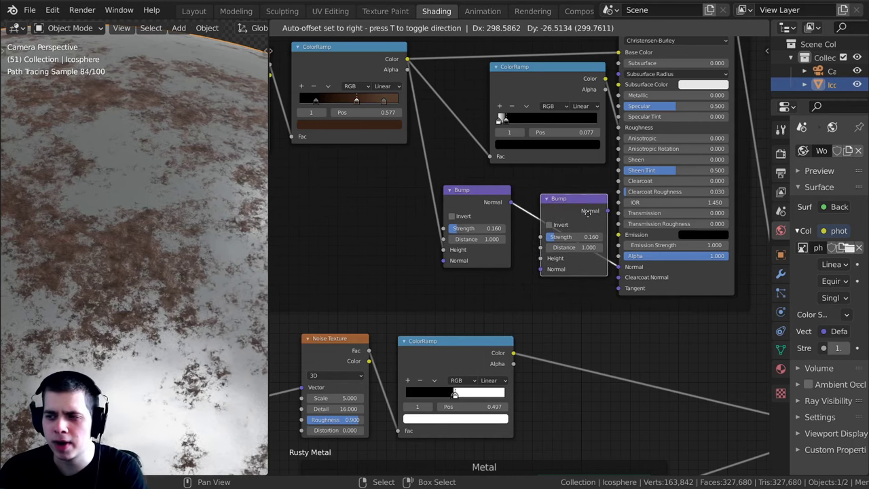
left_click(587, 214)
left_click_drag(587, 215, 598, 221)
scroll(509, 353, "up", 2)
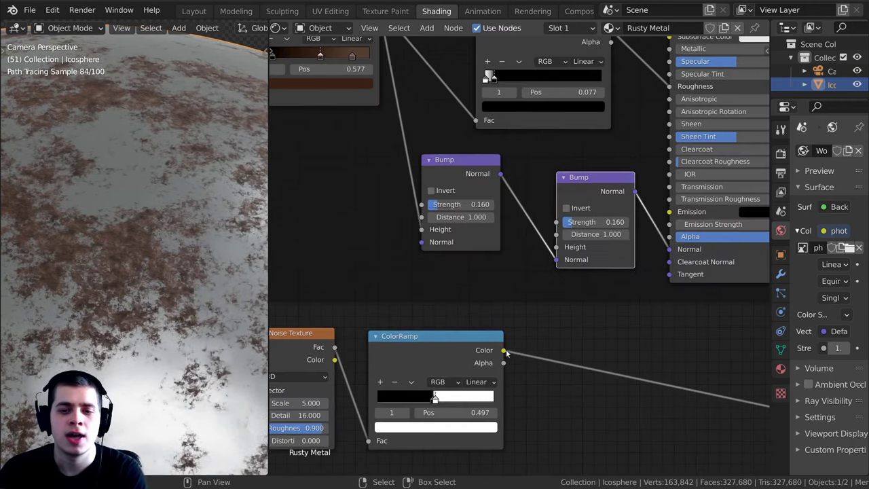
Connect the mask ColorRamp's Color output to the second Bump's Height and set that Bump's Strength to 1.000
left_click_drag(504, 351, 512, 233)
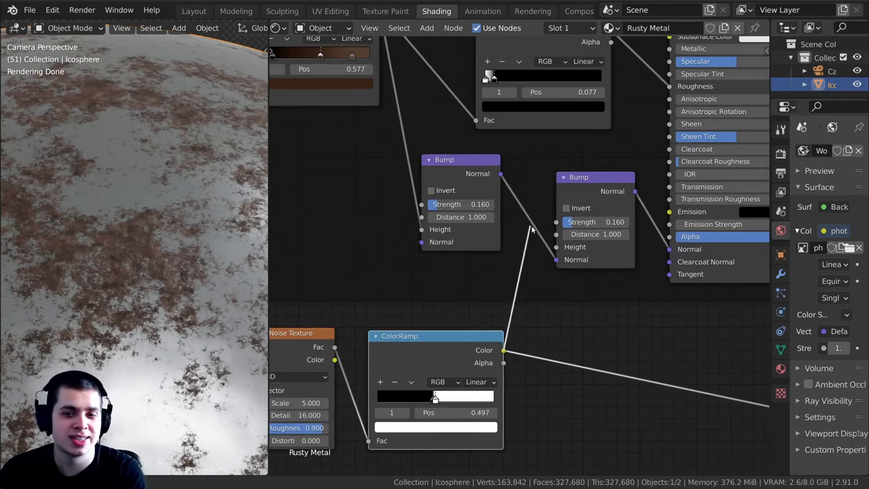
left_click_drag(557, 250, 557, 248)
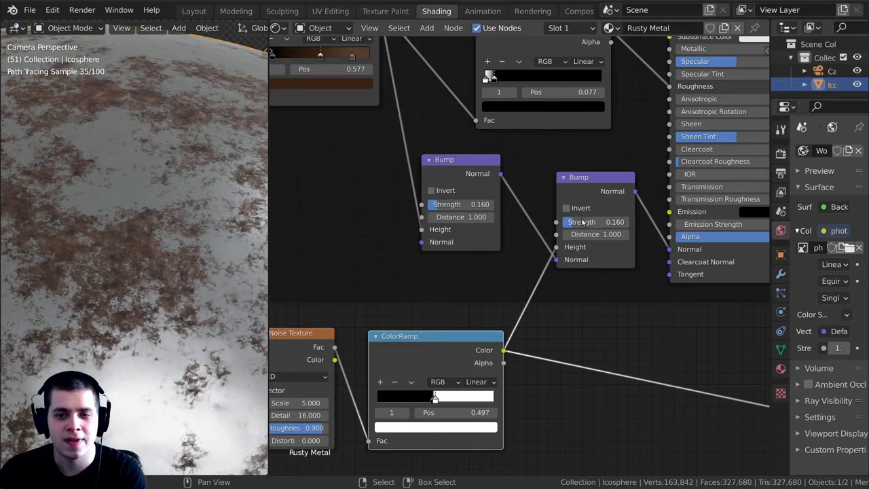
left_click_drag(592, 222, 652, 222)
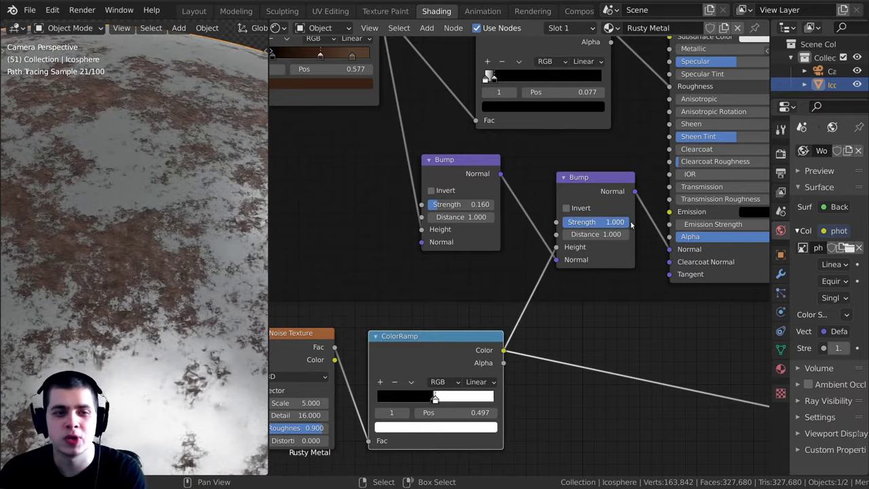
mouse_move(277, 242)
middle_mouse_down()
mouse_move(211, 252)
mouse_move(192, 269)
mouse_move(175, 264)
mouse_move(180, 190)
mouse_move(159, 171)
mouse_move(160, 192)
mouse_move(129, 152)
mouse_move(74, 161)
middle_mouse_up()
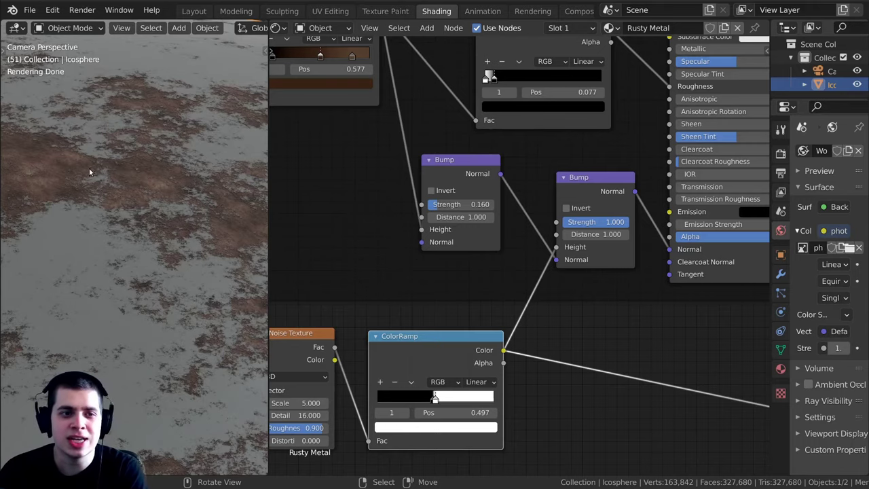
middle_click_drag(89, 168, 111, 208)
Preview the second Bump node's Normal output on the sphere and examine the surface relief
scroll(589, 217, "down", 1)
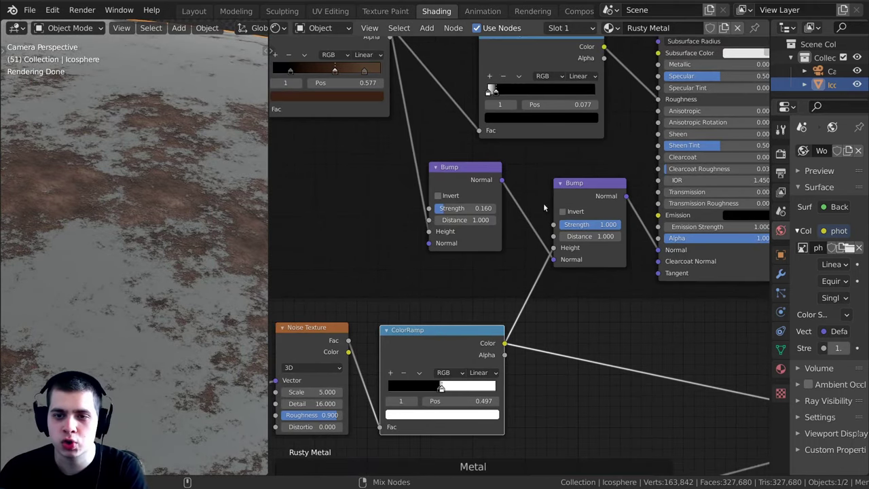
left_click_drag(626, 196, 658, 214)
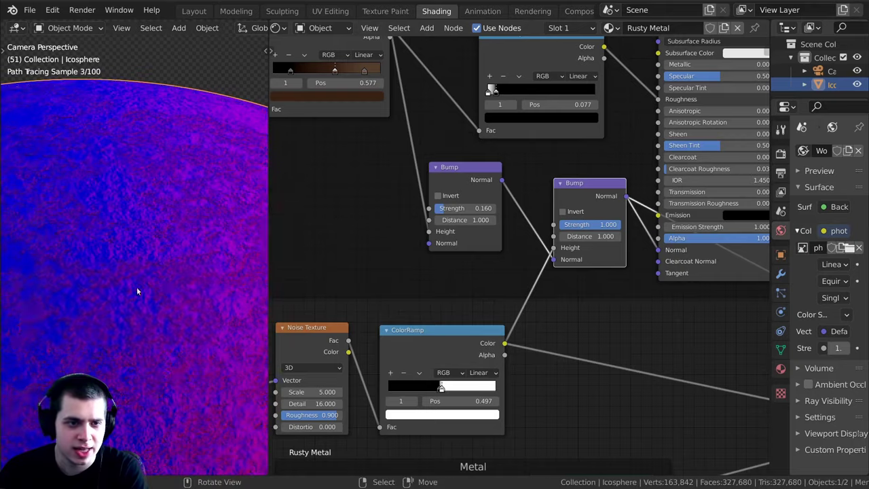
middle_click_drag(136, 288, 113, 266)
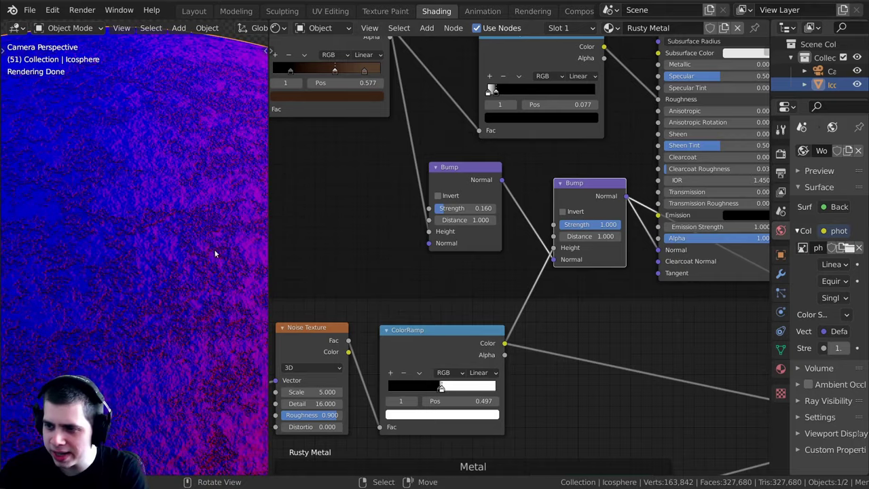
middle_click_drag(227, 254, 205, 251, "shift")
scroll(609, 140, "down", 3)
middle_click_drag(609, 140, 572, 202)
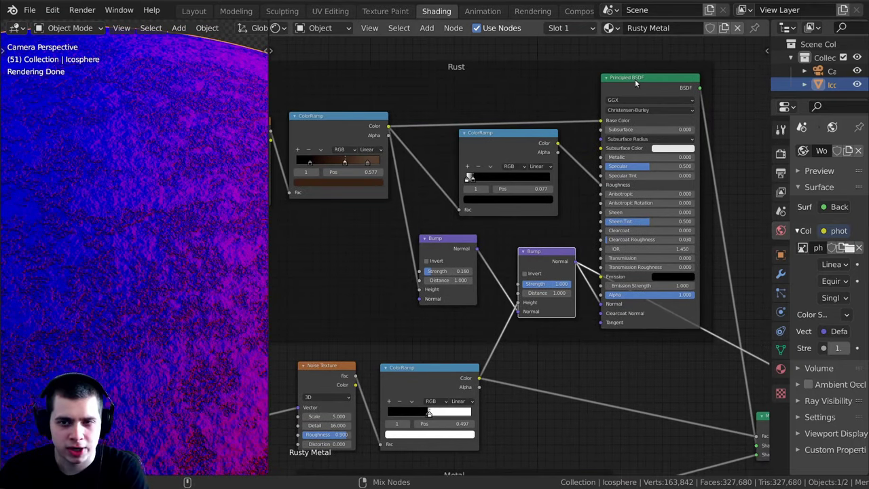
Preview the Rust frame's Principled BSDF alone on the sphere and inspect its bumps
left_click(634, 79, "ctrl+shift")
scroll(143, 287, "down", 2)
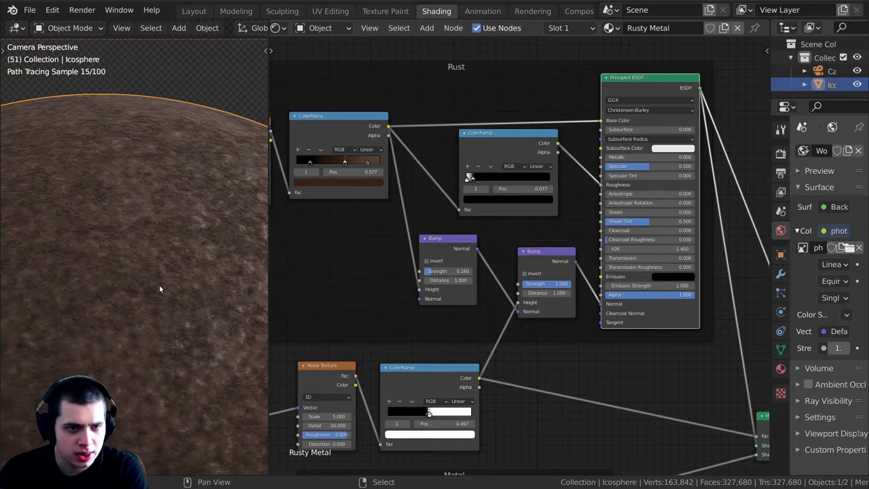
middle_click_drag(159, 288, 135, 292, "shift")
scroll(135, 293, "up", 2)
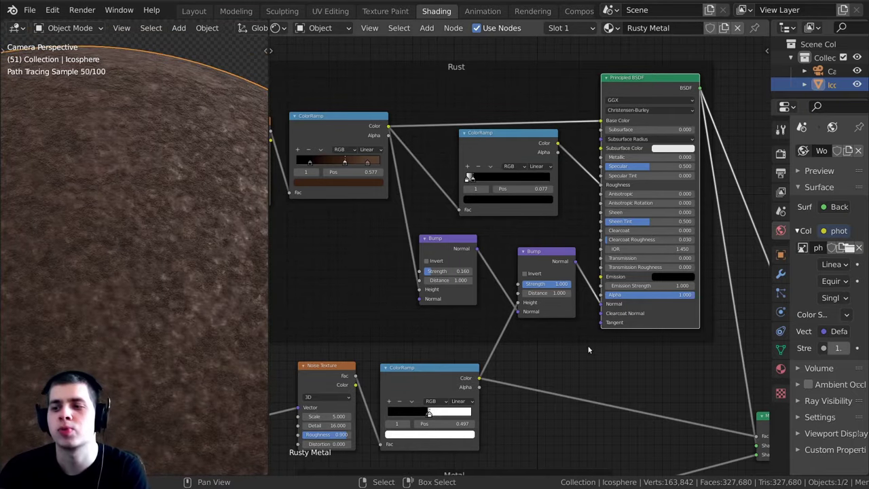
Reconnect the Mix Shader to the Material Output, reposition both nodes slightly, and check the rust patches up close
scroll(599, 351, "down", 3)
middle_click_drag(602, 354, 543, 279)
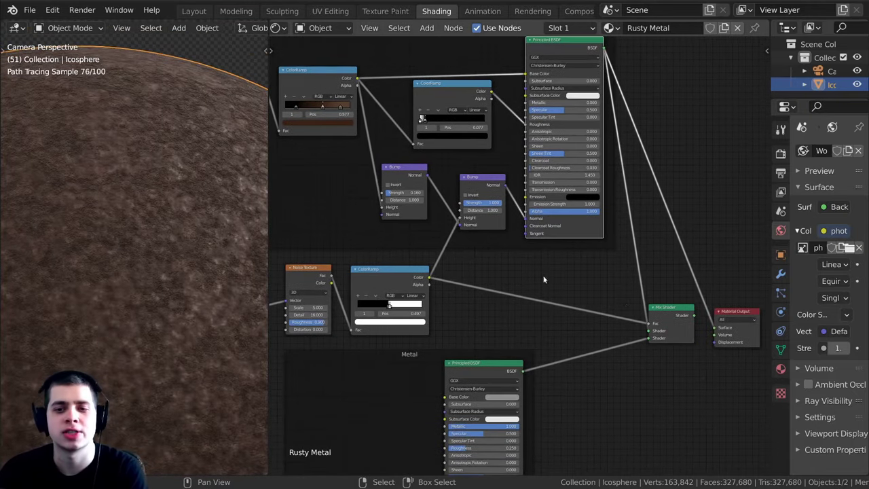
left_click(663, 310, "ctrl+shift")
left_click_drag(726, 311, 738, 303)
left_click_drag(681, 314, 690, 310)
middle_click_drag(208, 292, 219, 250, "shift")
scroll(219, 250, "up", 4)
middle_click_drag(167, 179, 152, 246, "shift")
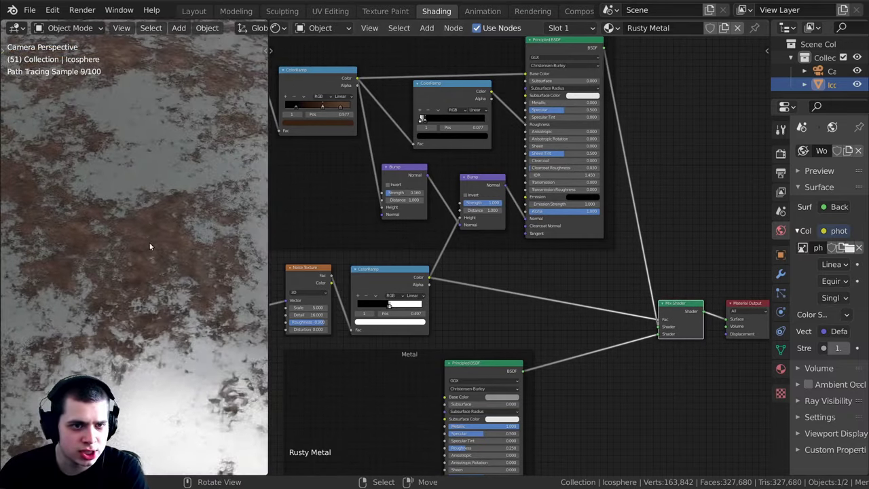
scroll(170, 239, "up", 2)
scroll(170, 241, "down", 5)
Move the mask's ColorRamp farther away from its Noise Texture to widen the gap between them
middle_click_drag(396, 324, 527, 298)
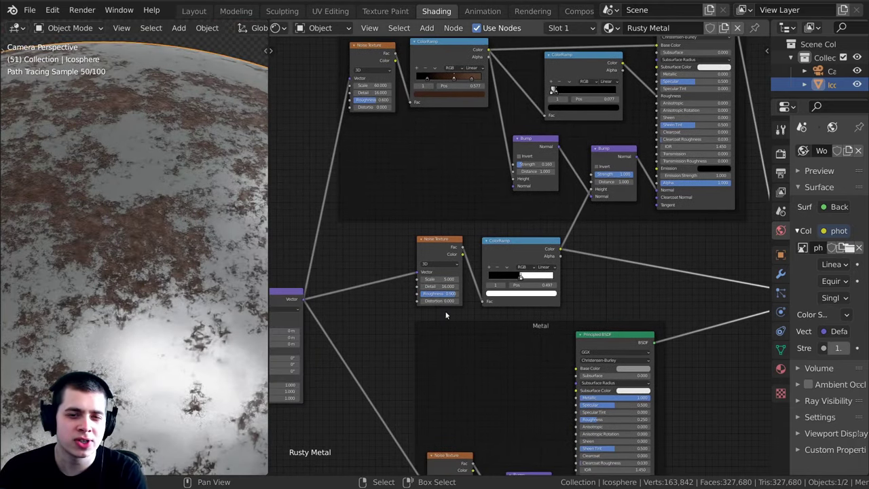
scroll(465, 303, "up", 4)
middle_click_drag(475, 299, 649, 236)
scroll(519, 298, "up", 3)
scroll(676, 207, "up", 1)
middle_click_drag(675, 200, 605, 214)
left_click_drag(628, 201, 664, 188)
middle_click_drag(659, 197, 598, 227)
scroll(600, 230, "up", 2)
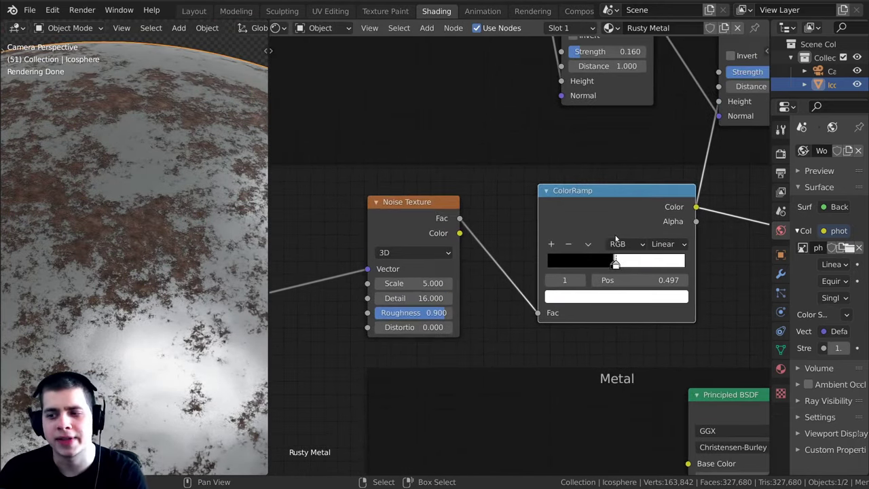
Try a Roughness of 0.524 on the mask's Noise Texture and view the patch edges on the sphere
scroll(624, 261, "up", 1)
middle_click_drag(448, 266, 506, 249)
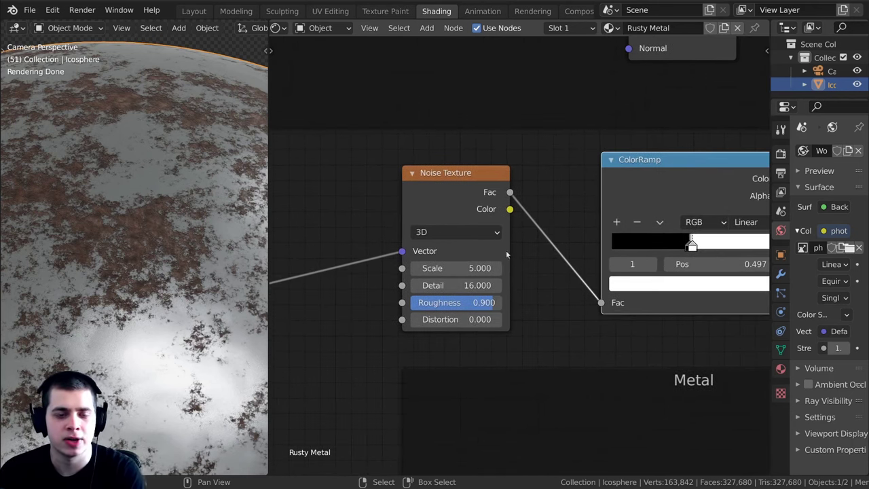
scroll(502, 278, "up", 2)
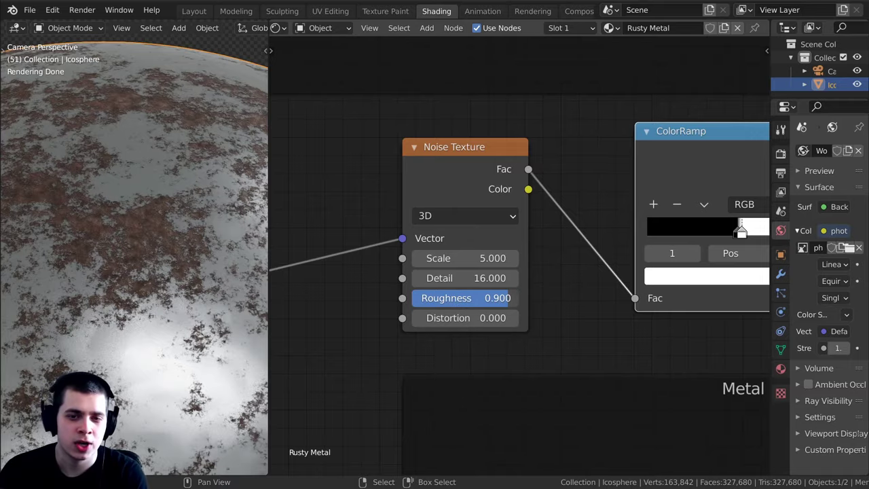
left_click_drag(497, 298, 454, 298)
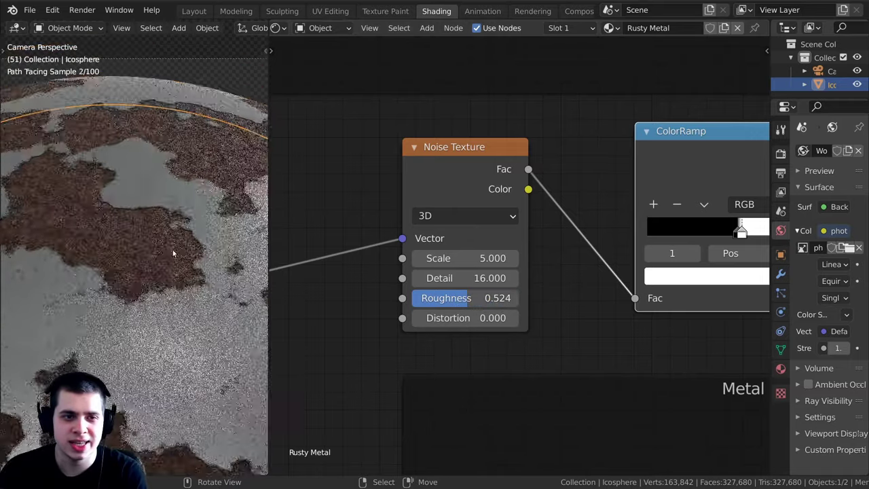
middle_click_drag(116, 249, 136, 286)
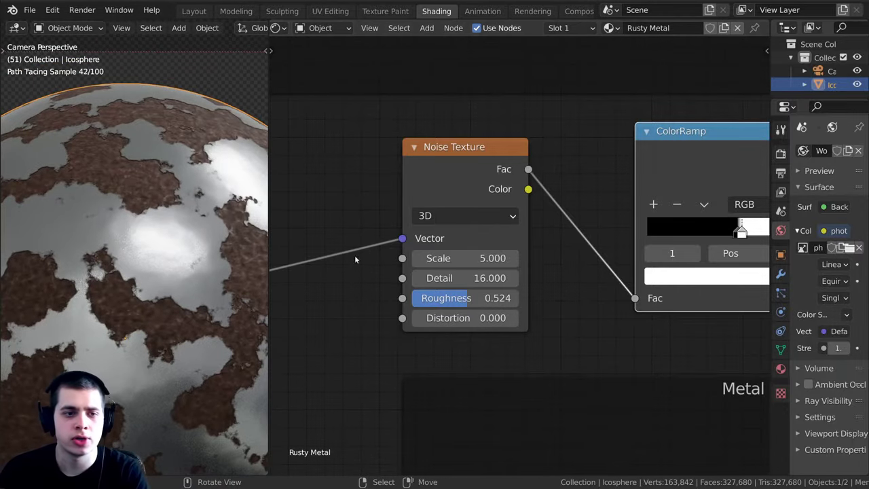
Try a Roughness of 1.000 on the mask's Noise Texture and inspect the rust pattern up close
scroll(449, 315, "up", 2)
left_click_drag(447, 315, 519, 314)
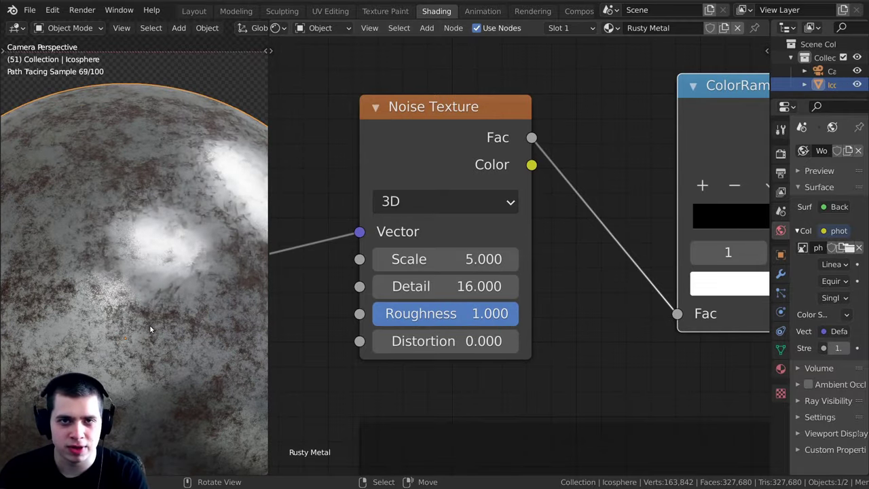
middle_click_drag(152, 325, 172, 264)
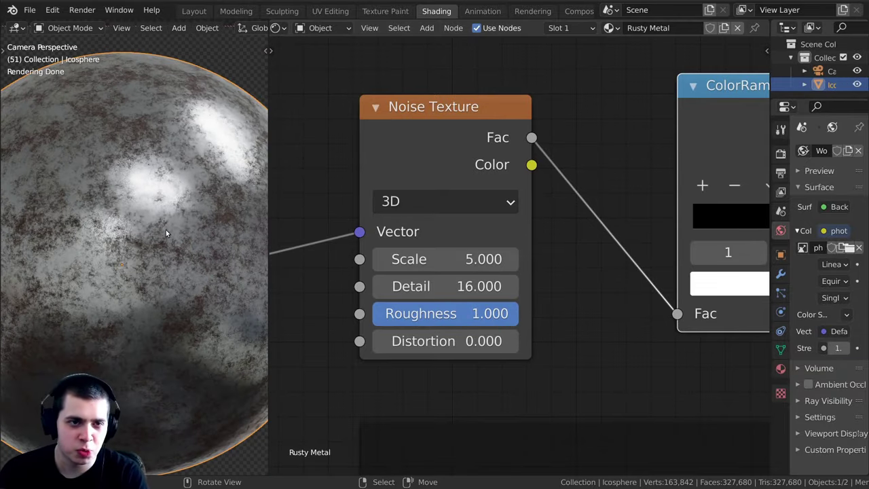
scroll(151, 301, "up", 5)
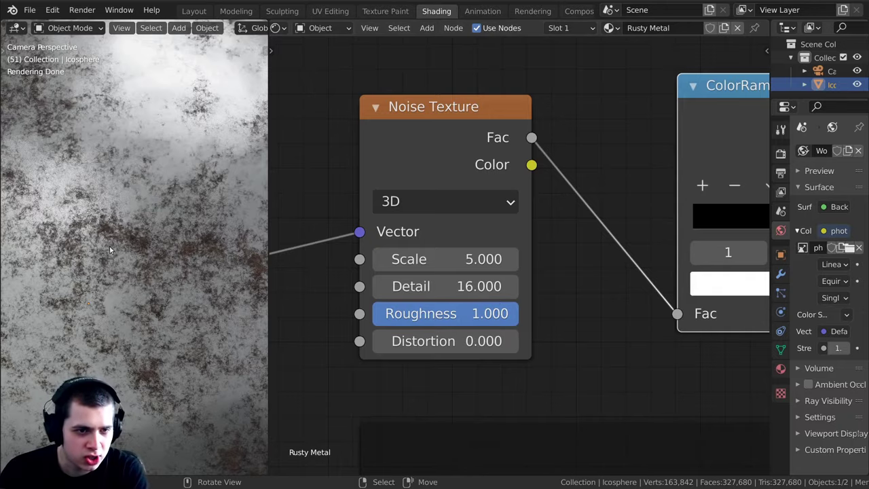
scroll(131, 285, "down", 2)
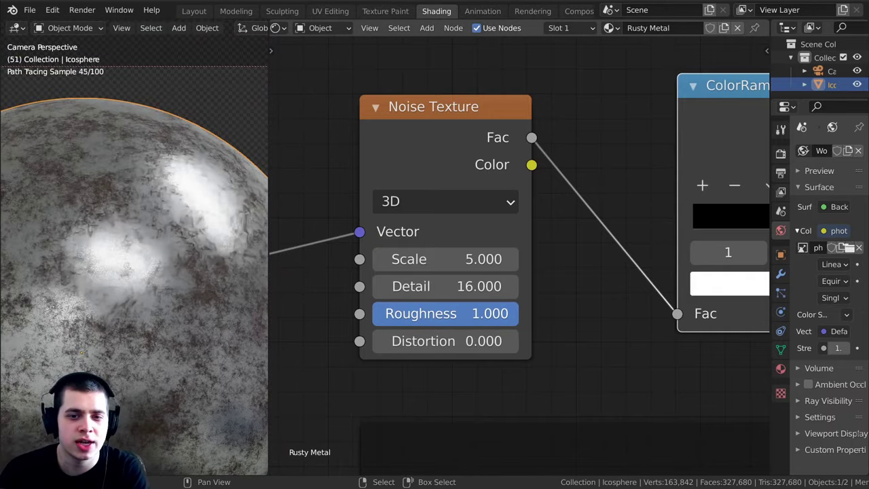
Set the mask Noise Texture's Roughness to 0.9 and check the rust distribution on the whole sphere
left_click_drag(468, 322, 412, 323)
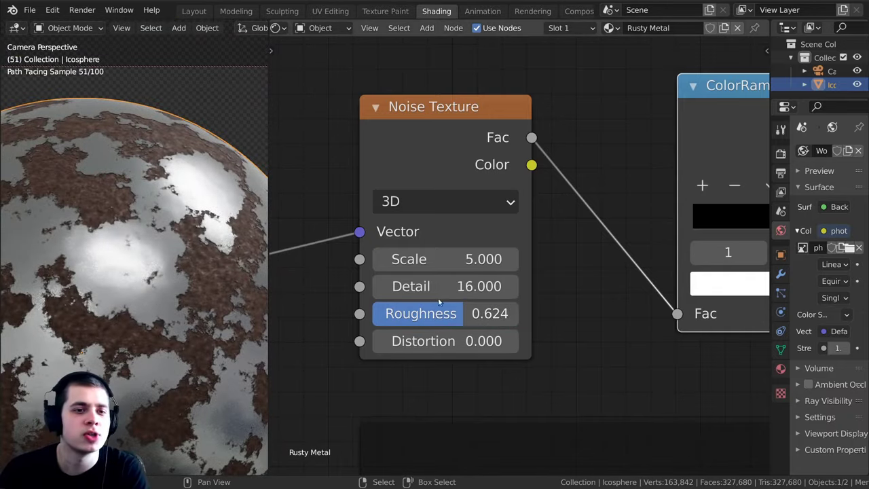
left_click(494, 319)
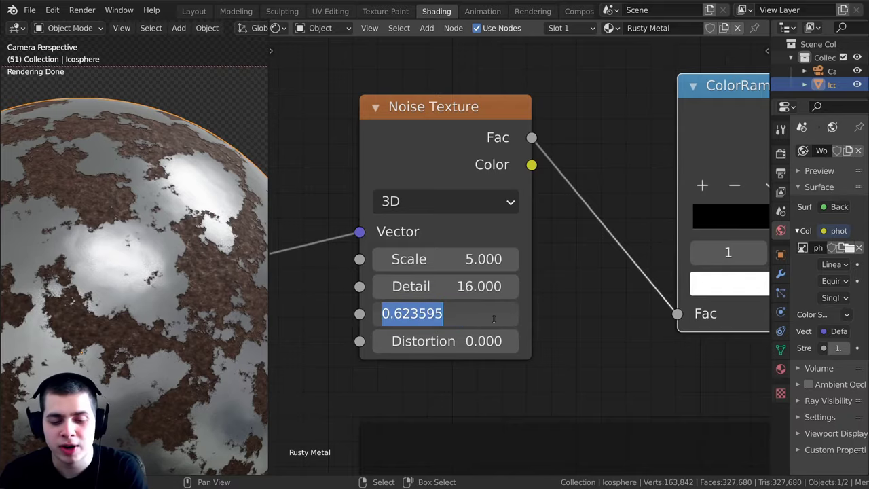
type(".9")
key("Return")
scroll(231, 324, "up", 6)
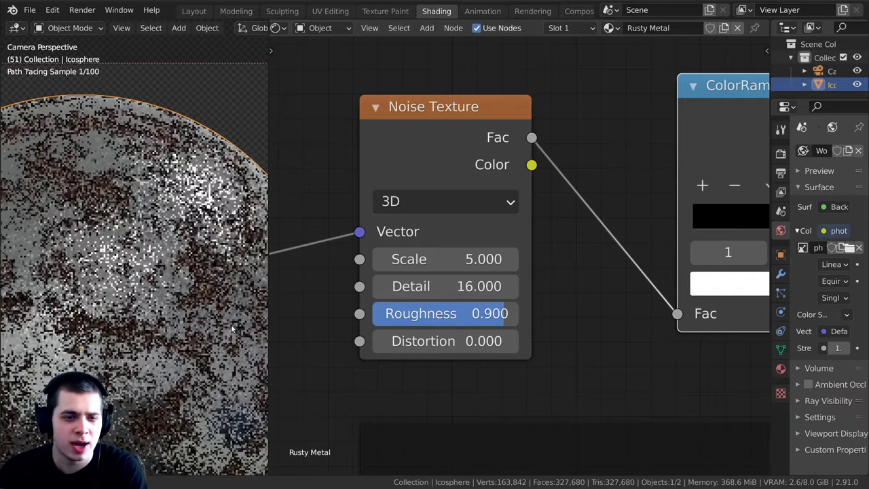
scroll(154, 292, "down", 6)
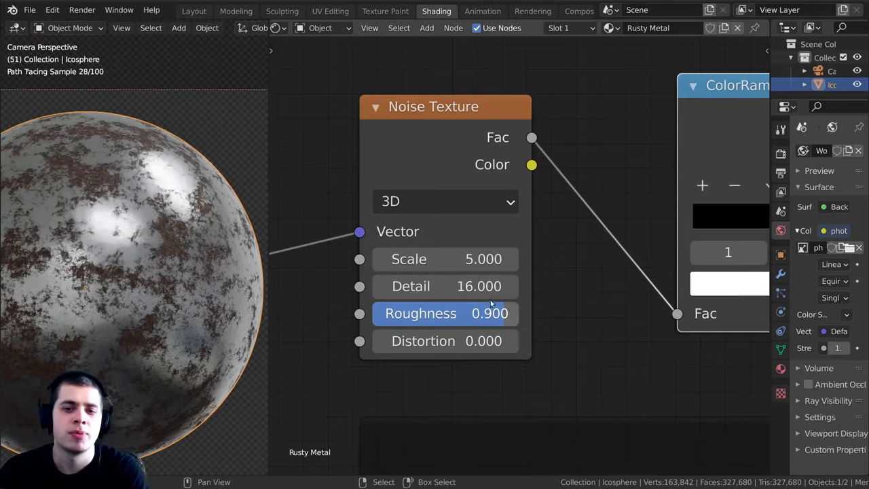
left_click_drag(476, 313, 502, 314)
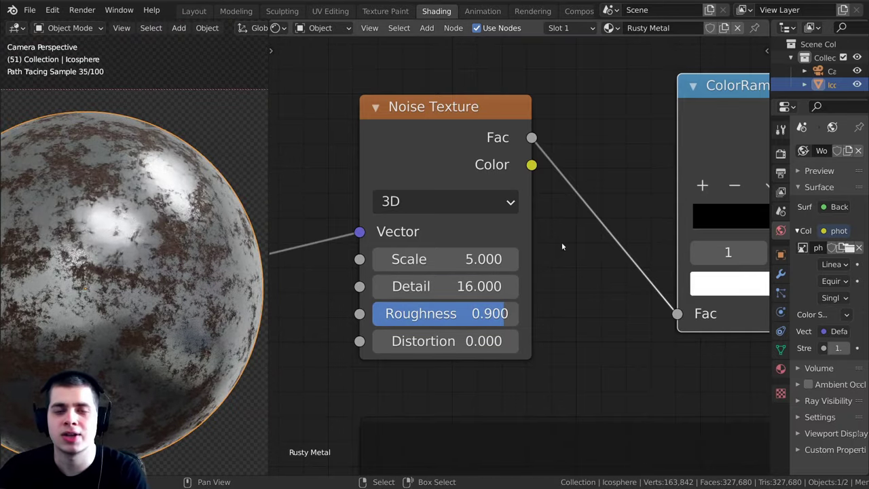
scroll(562, 242, "down", 5)
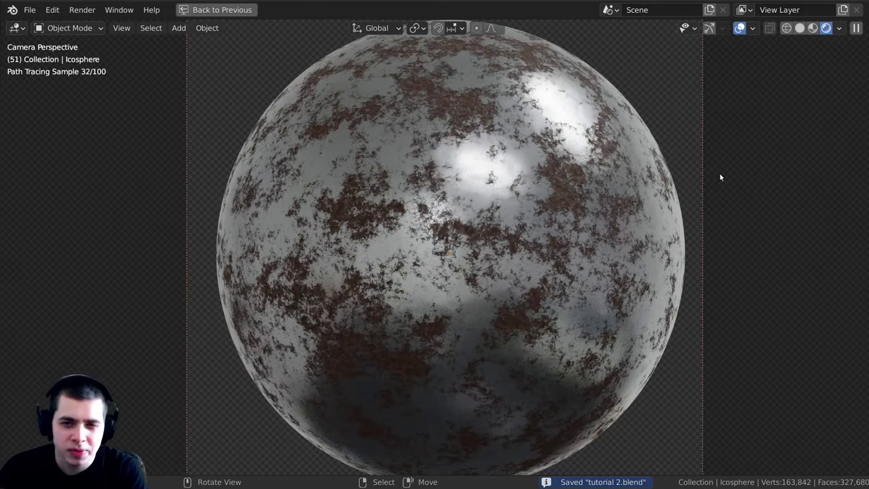